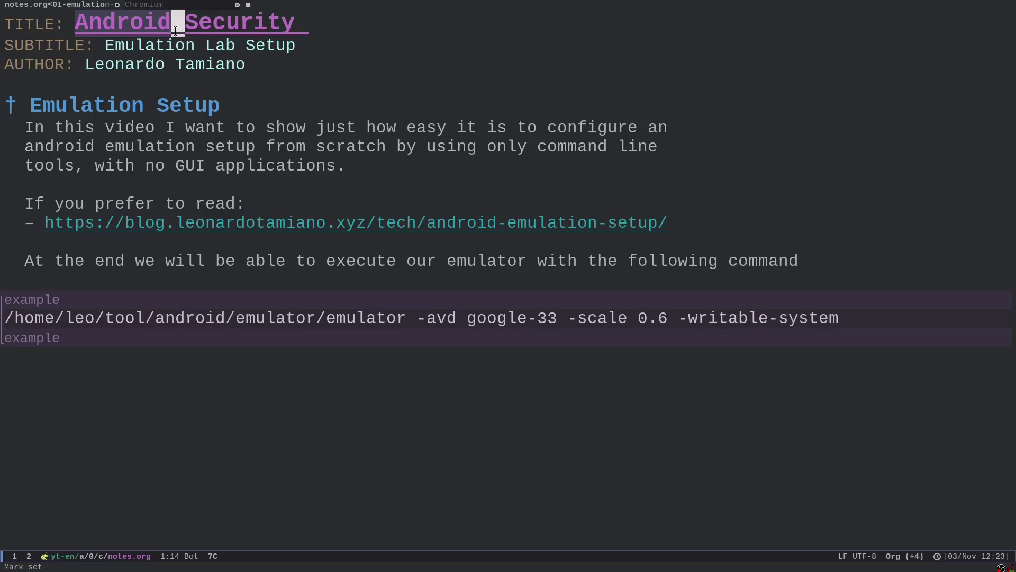
Step: Review the Emulation Setup notes and the introduction of the Android Emulation Setup blog article, returning to the notes
click(241, 104)
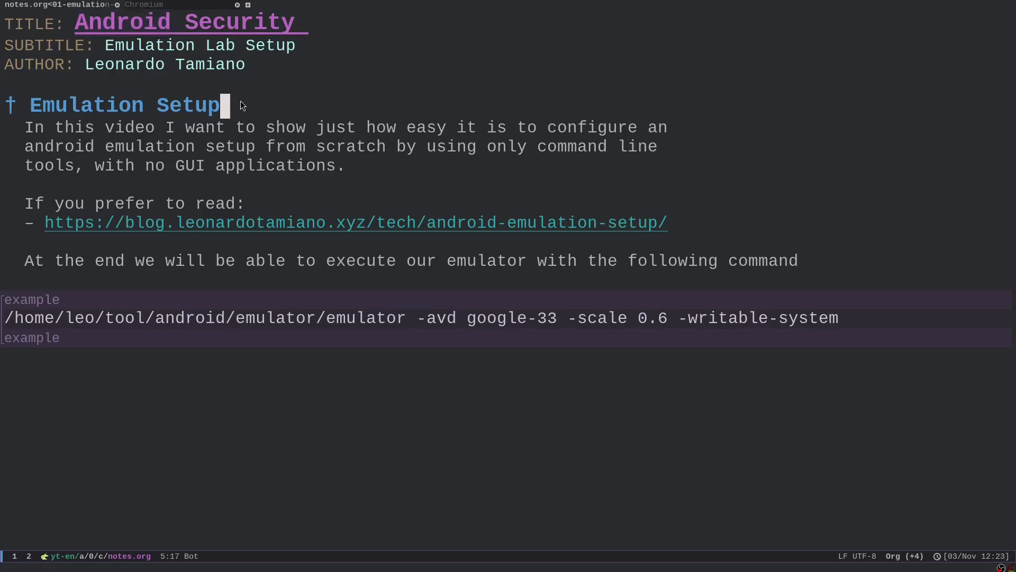
click(165, 6)
scroll(205, 355, up, 10)
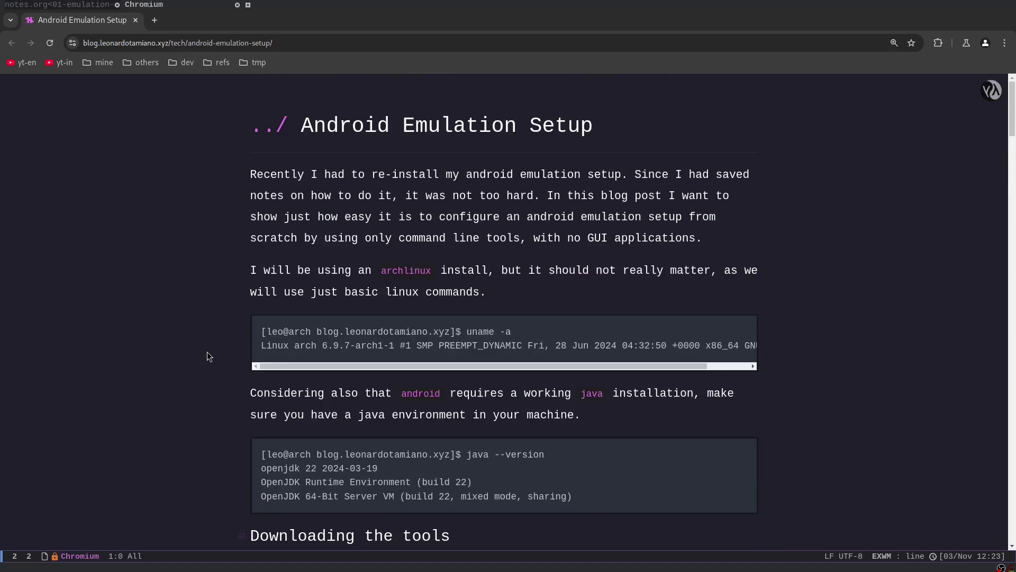
drag(527, 237, 701, 238)
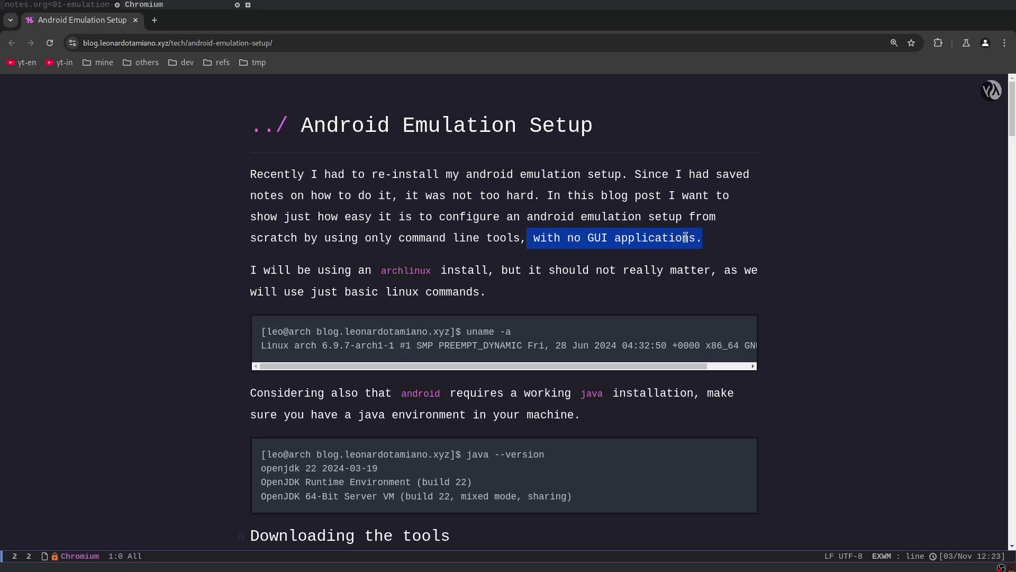
click(75, 7)
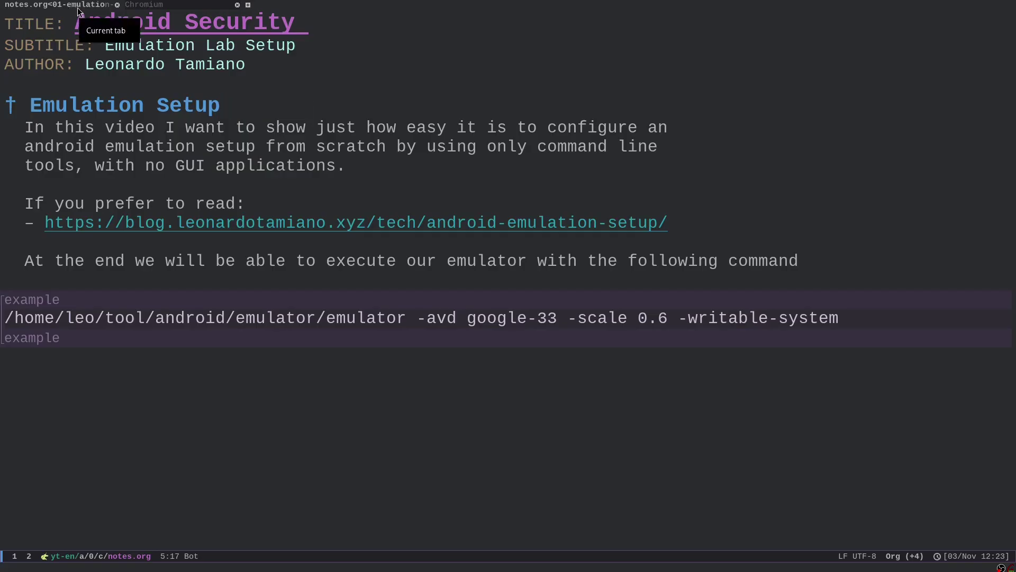
Step: Run the notes' emulator command in a terminal, using AVD google-33, scale 0.6 and the -writable-system option
drag(31, 260, 249, 254)
drag(467, 318, 558, 317)
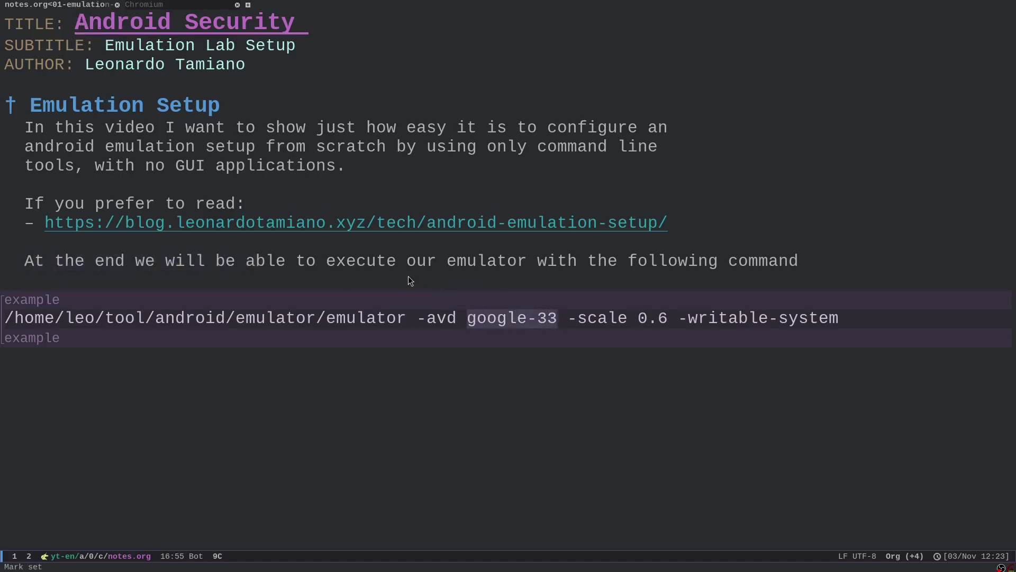
key(ctrl+e)
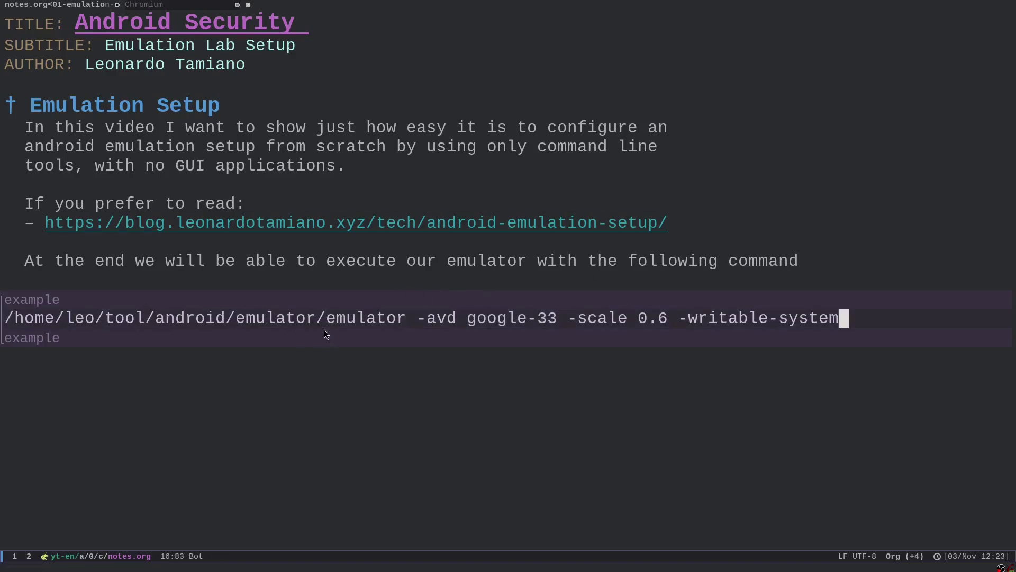
key(ctrl+c)
key(t)
key(ctrl+y)
key(Return)
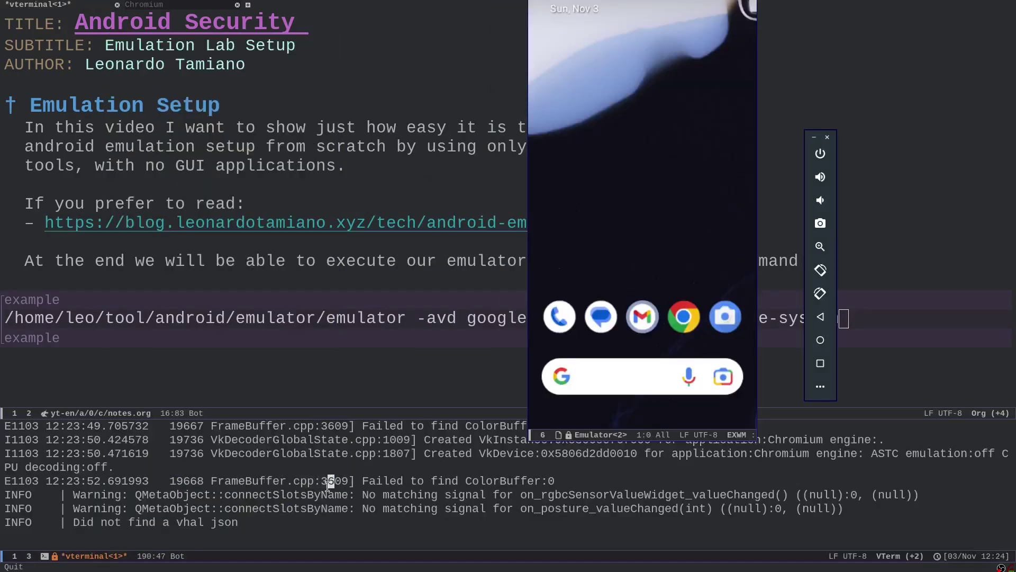
Step: Stop the running emulator from its terminal and return to the full notes view
click(328, 486)
key(ctrl+c)
key(ctrl+c)
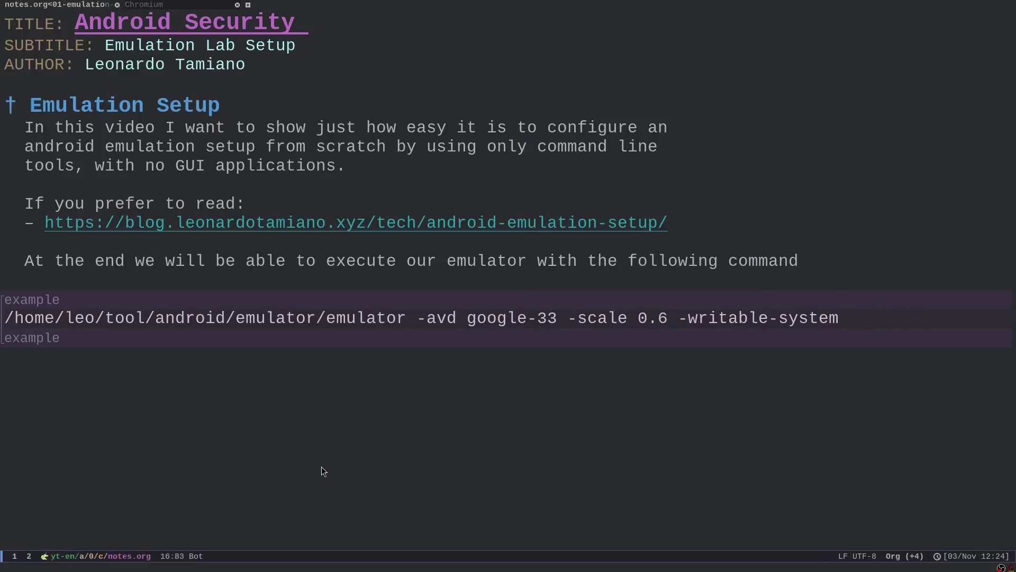
Step: Enlarge the Android Emulation Setup article and read its introduction and the Arch Linux and Java prerequisites
click(157, 5)
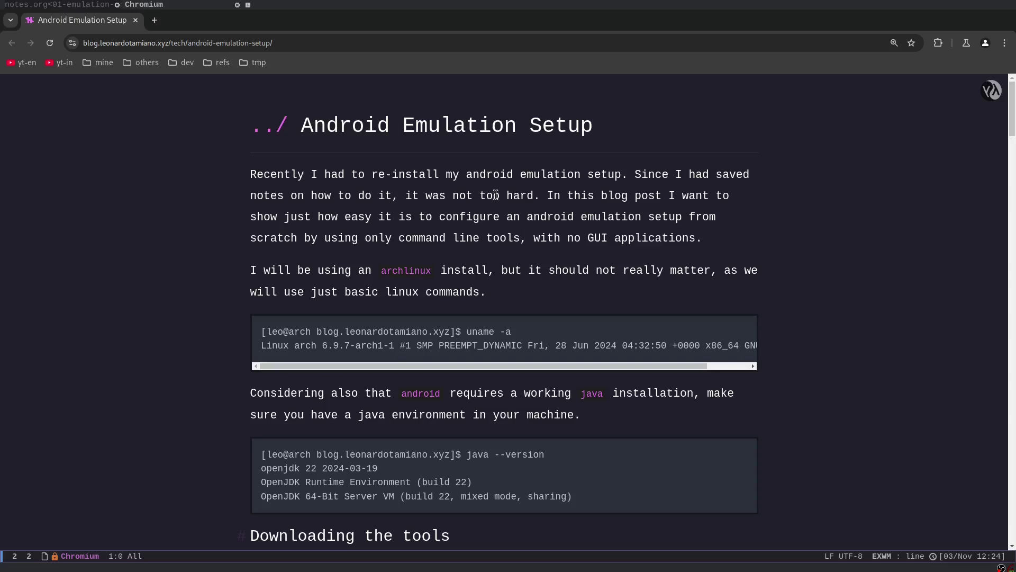
key(ctrl+plus)
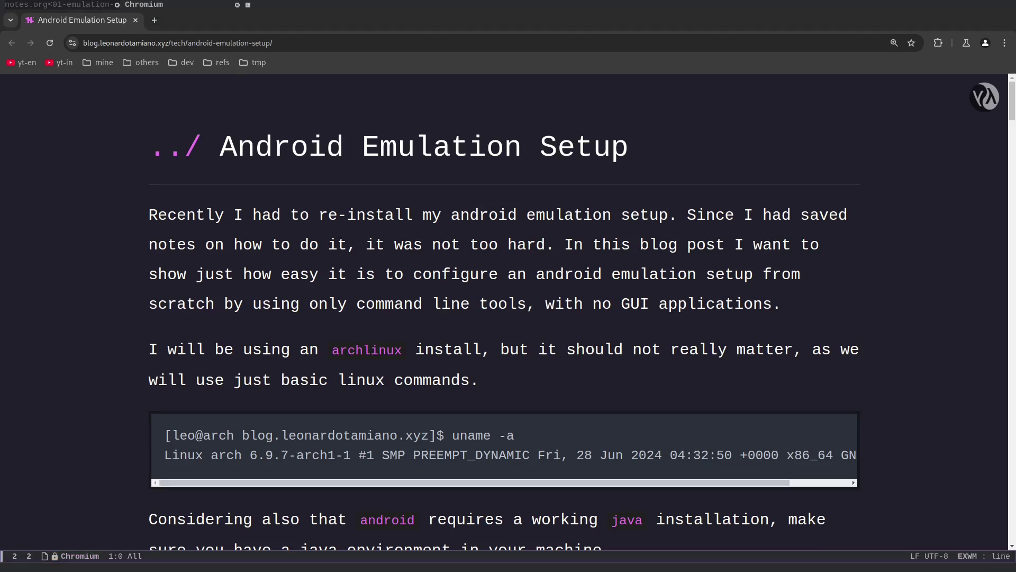
drag(158, 214, 607, 211)
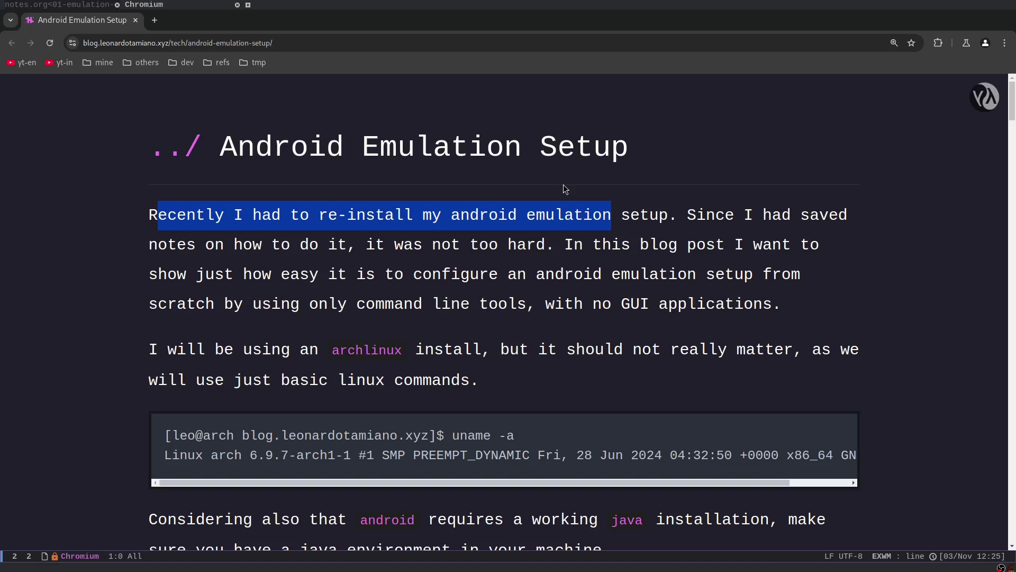
key(ctrl+x)
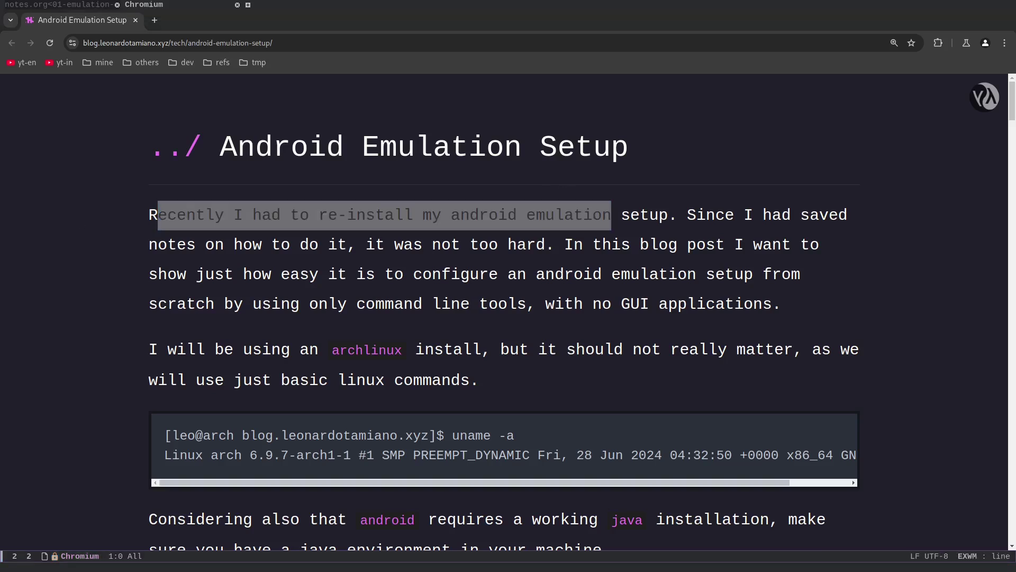
click(332, 306)
scroll(333, 305, down, 2)
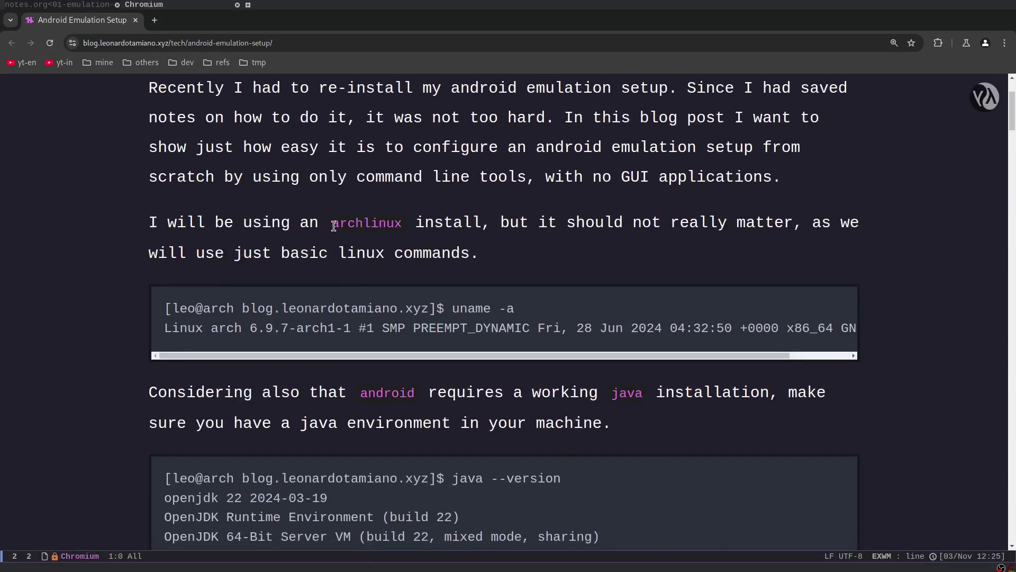
drag(333, 226, 398, 221)
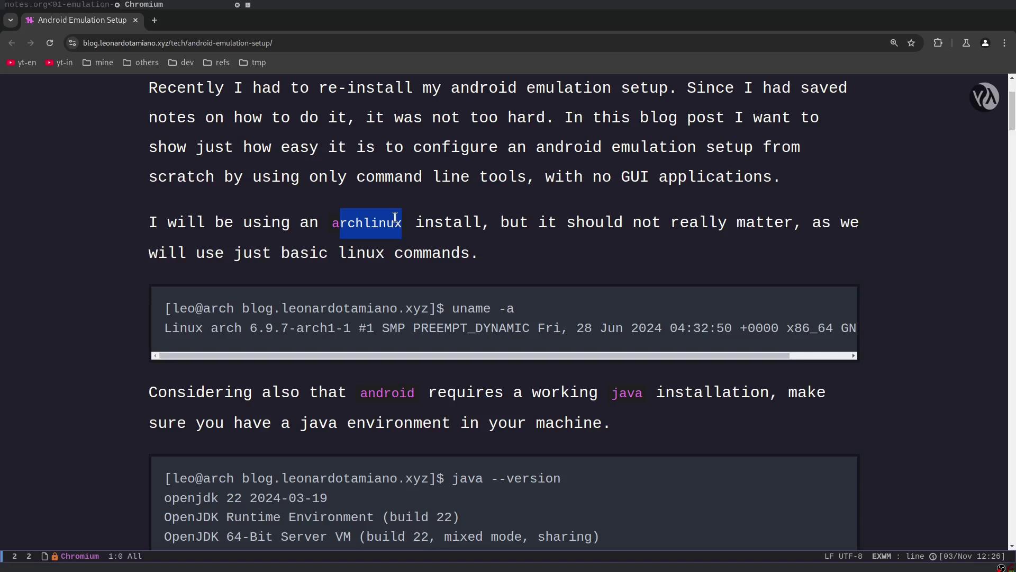
scroll(396, 218, down, 3)
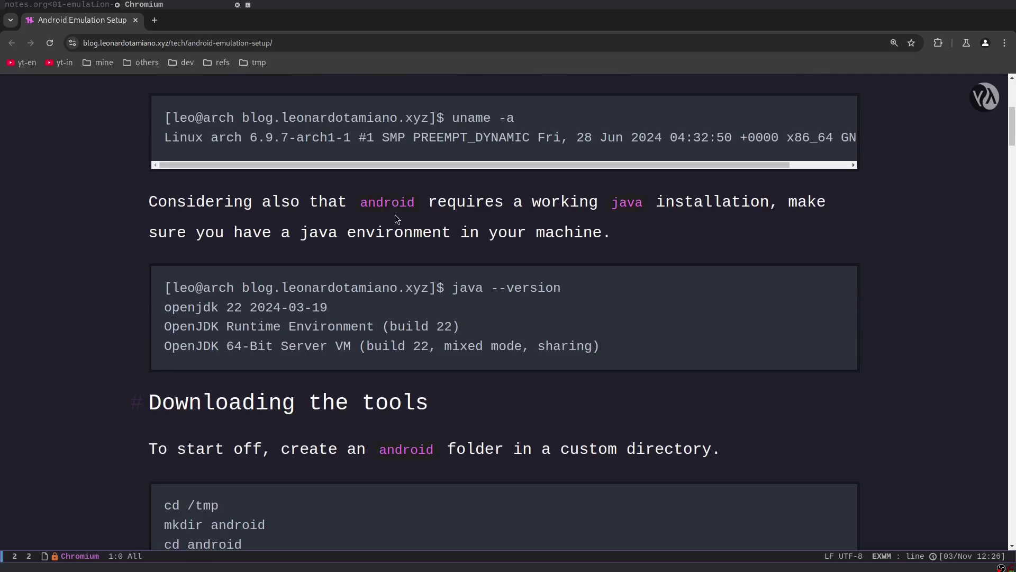
drag(362, 206, 623, 231)
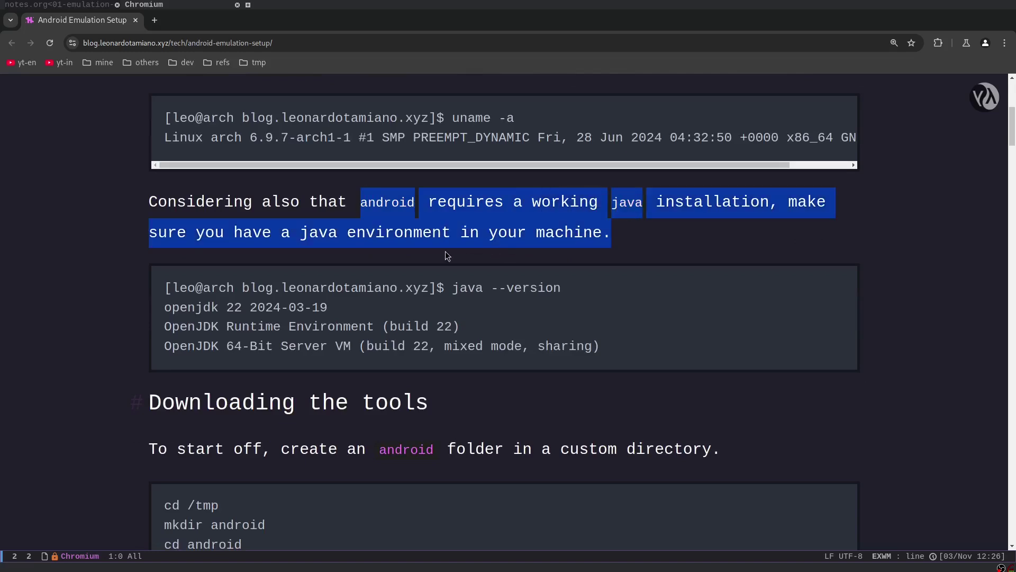
Step: Split the view to open a terminal beside the article and enlarge the terminal text
key(ctrl+x)
key(3)
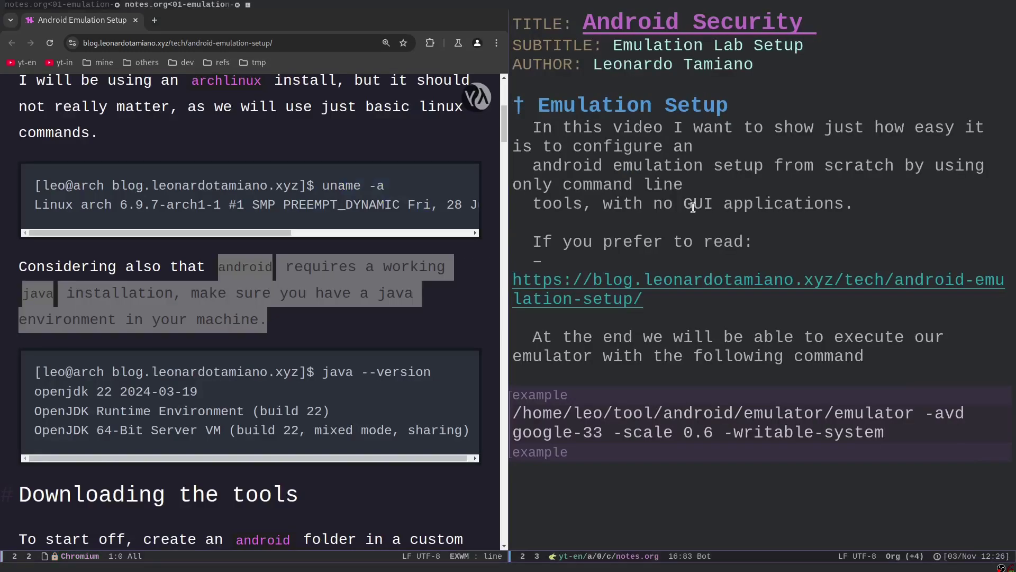
key(super+Return)
key(ctrl+x)
key(ctrl+equal)
key(equal)
key(equal)
Step: Check the installed Java version with java --version and compare it with the version shown in the article
text(ja)
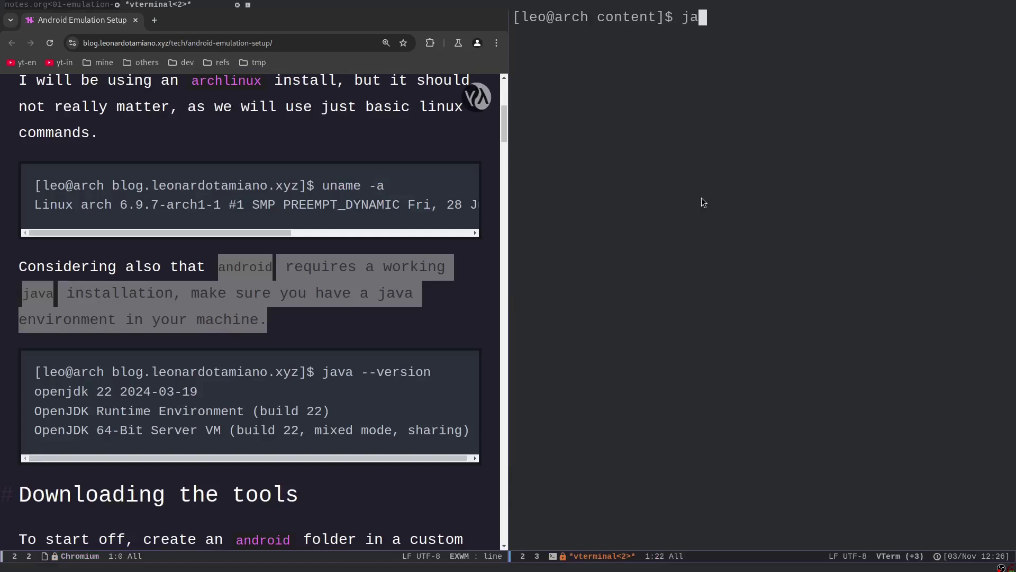
text(va --version)
key(Return)
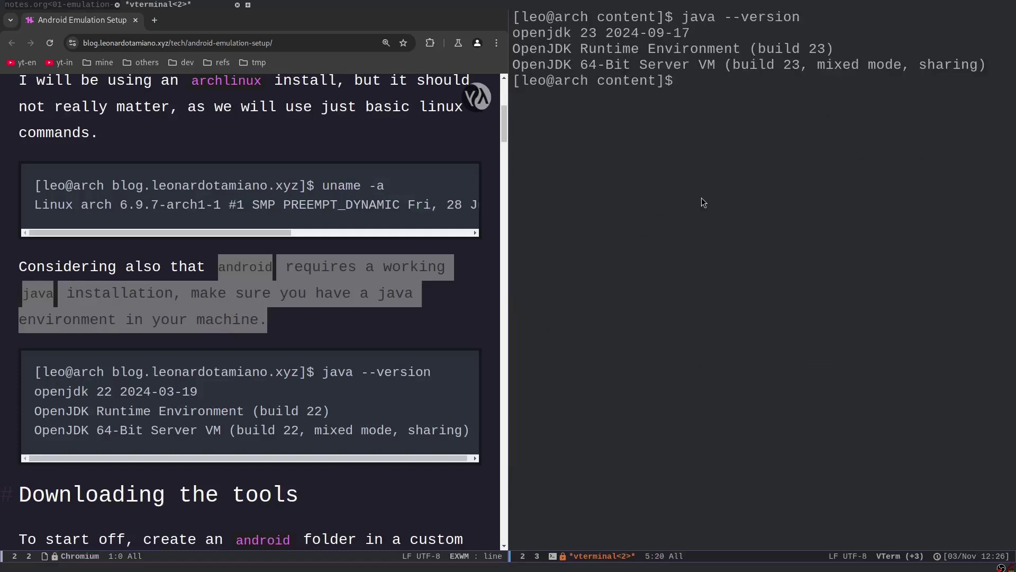
drag(986, 65, 515, 16)
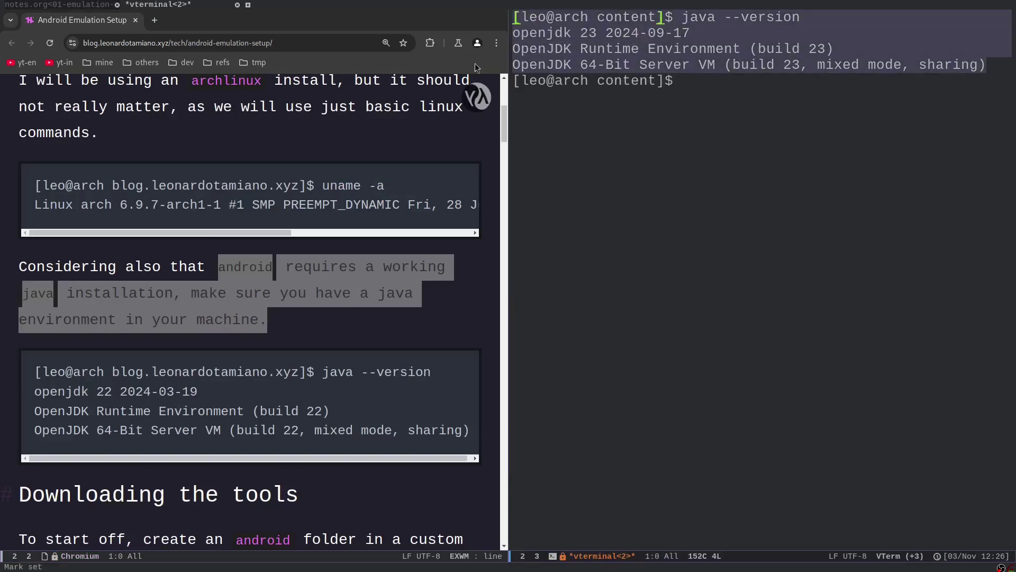
double_click(108, 392)
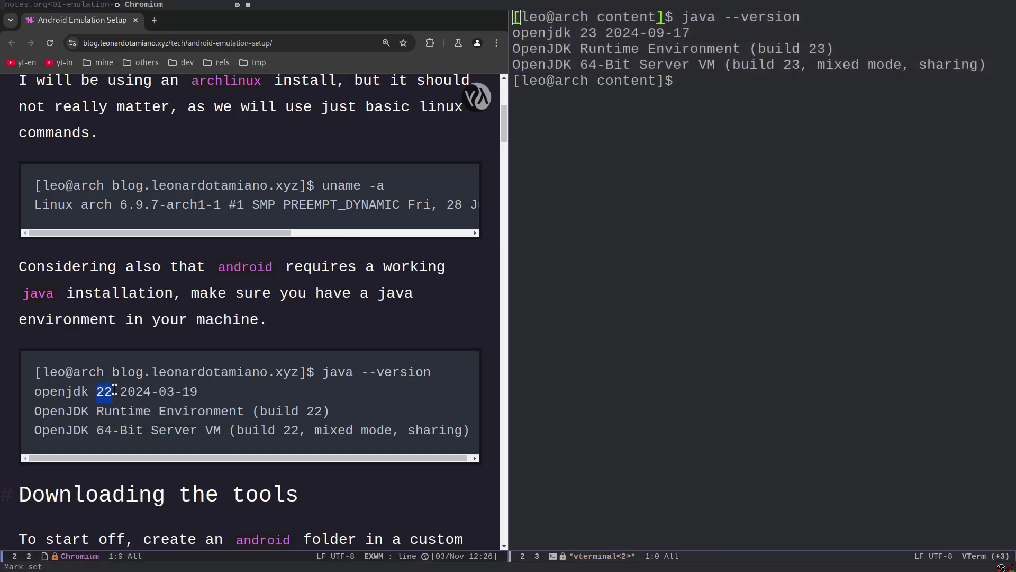
drag(606, 32, 531, 30)
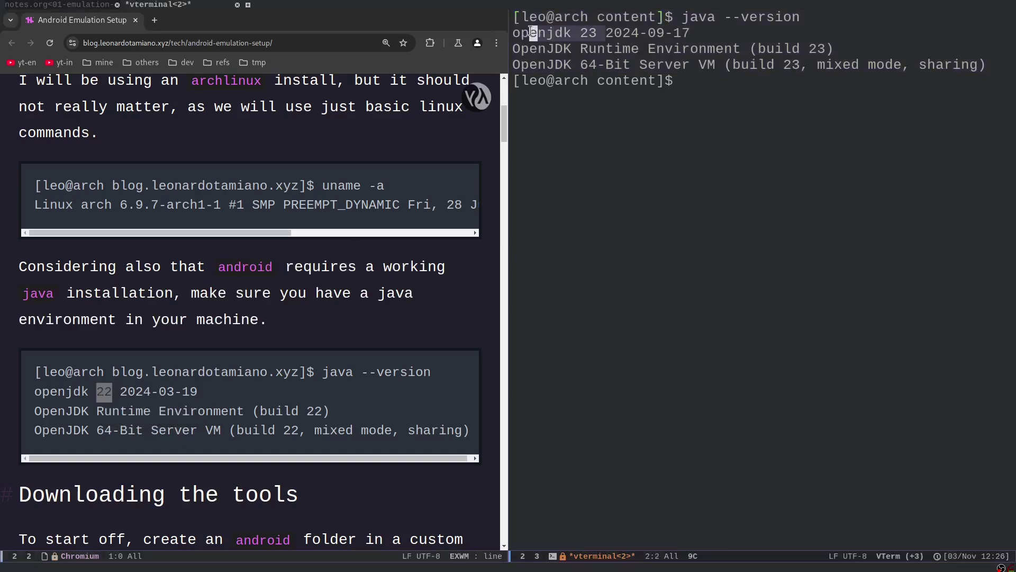
Step: Following the article's Downloading the tools section, create a folder named android in the terminal's current directory
click(181, 313)
scroll(190, 312, down, 3)
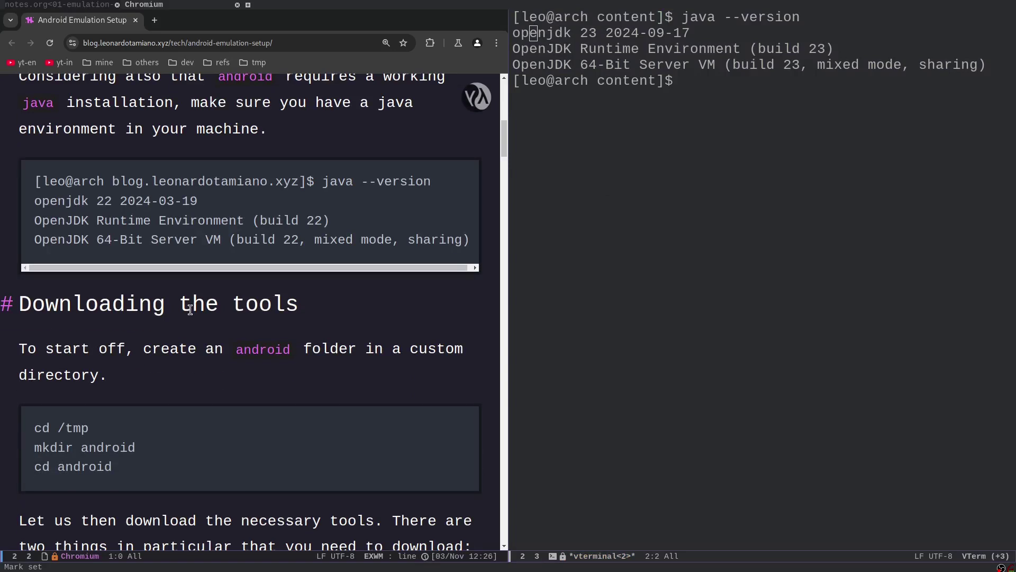
click(739, 94)
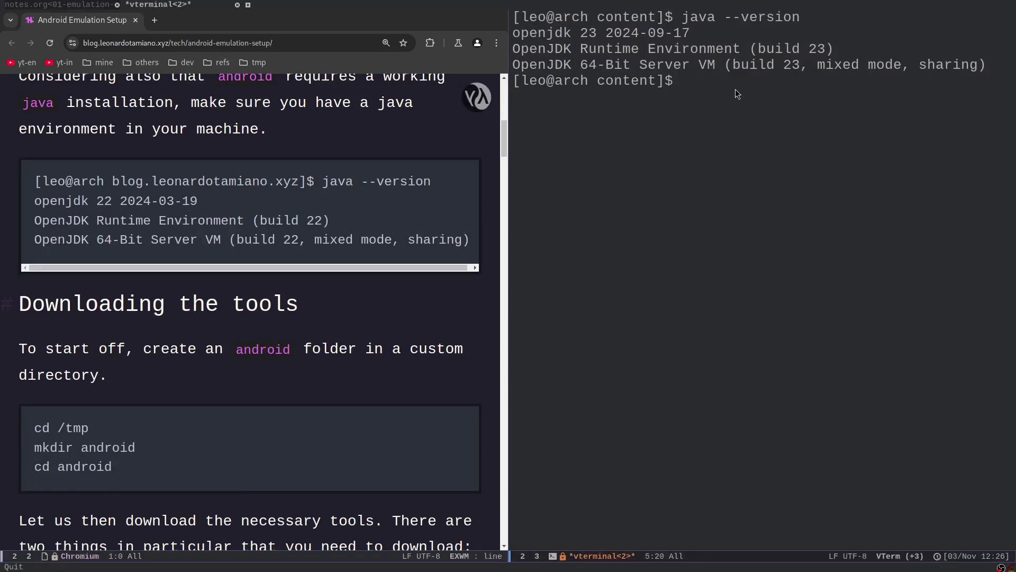
drag(33, 425, 137, 494)
click(725, 107)
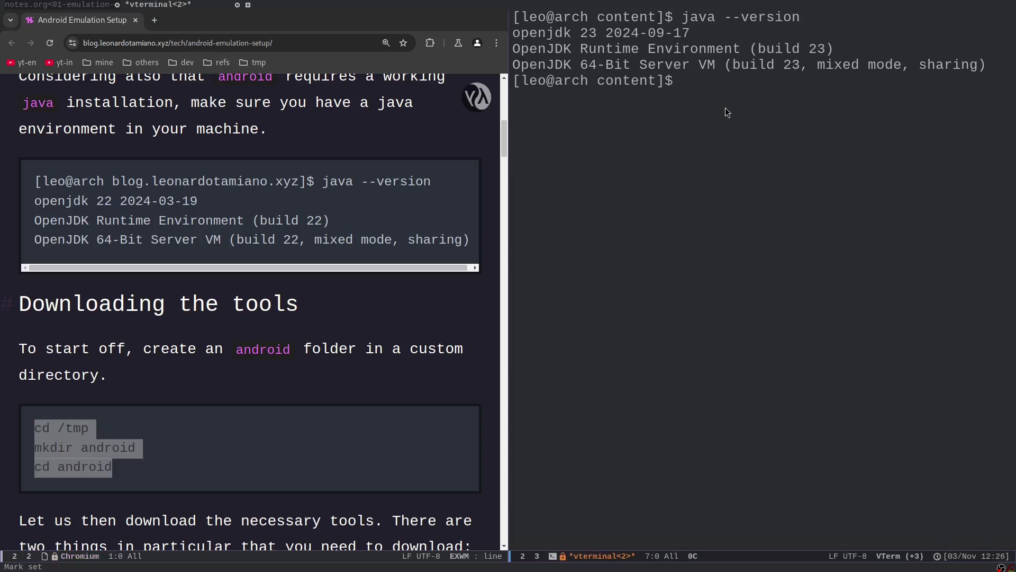
text(cd /tmp)
key(ctrl+u)
text(mkdir an)
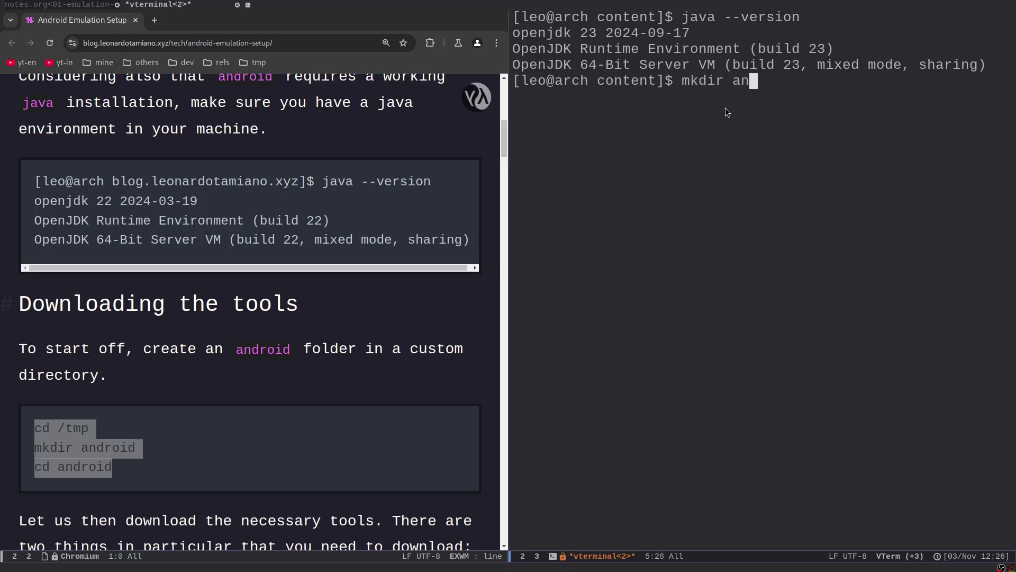
text(droid)
key(Return)
Step: Change into the android folder and clear the terminal after listing the folder's contents
text(cd android/)
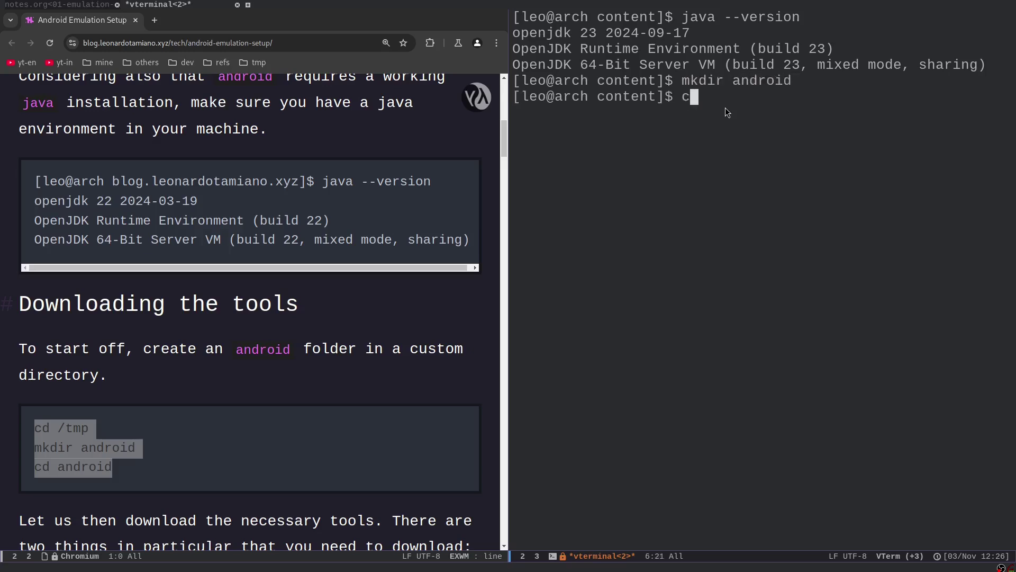
key(Return)
text(ls)
key(Return)
key(ctrl+l)
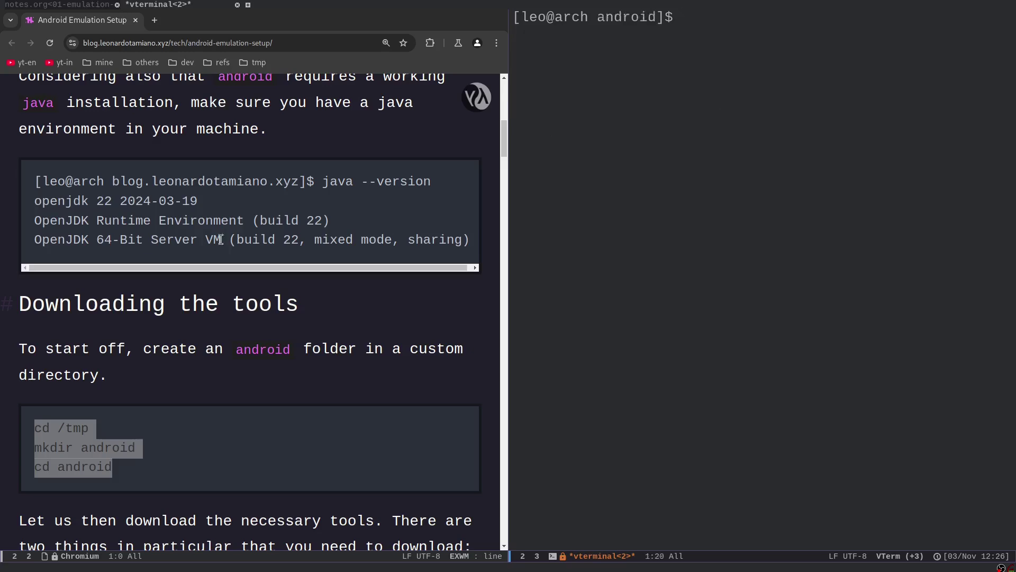
Step: Examine the article's platform-tools and commandline-tools download instructions, the Using the tools section and the extra Build Tools section
scroll(252, 257, down, 3)
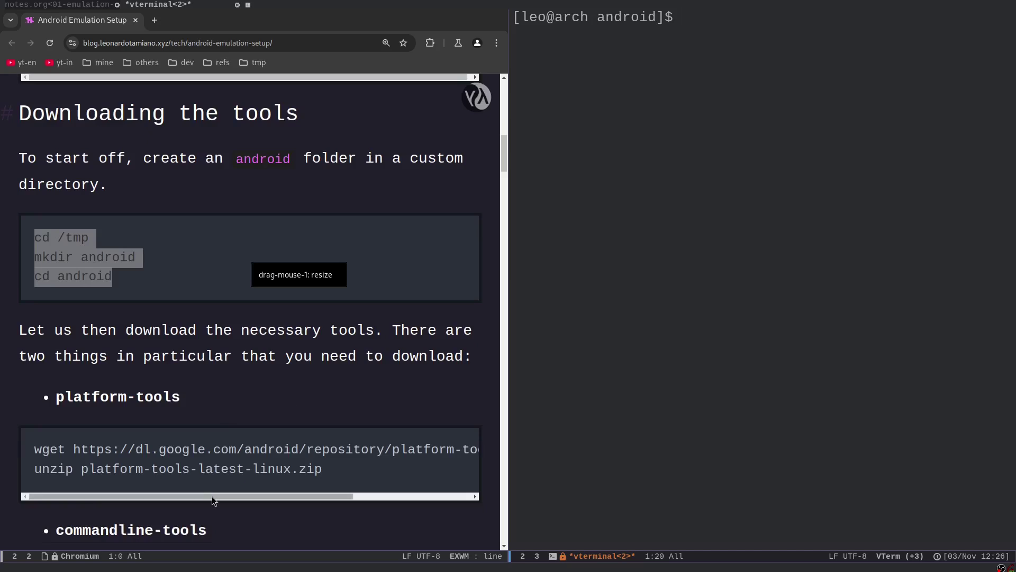
scroll(172, 413, down, 3)
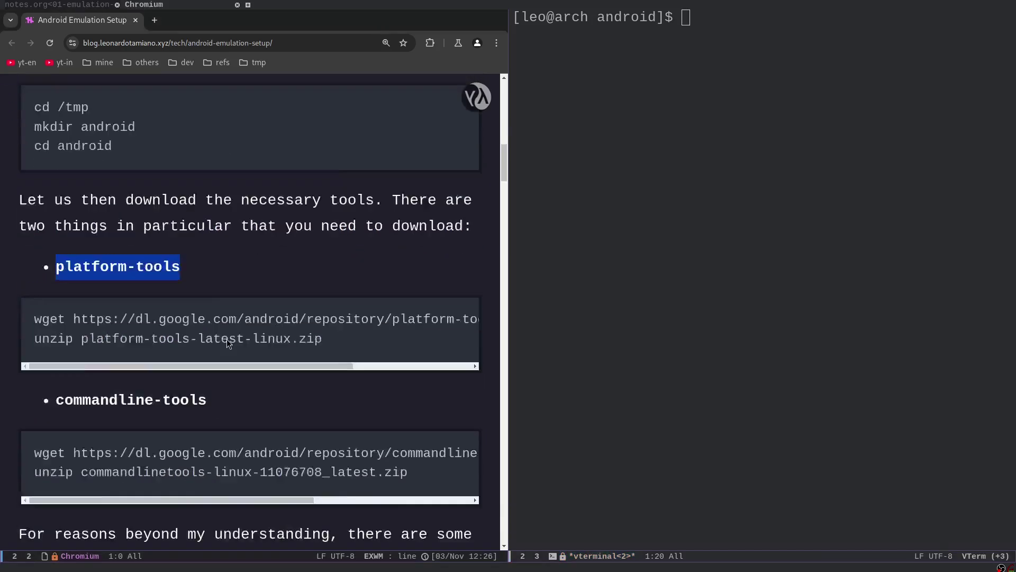
drag(56, 339, 274, 348)
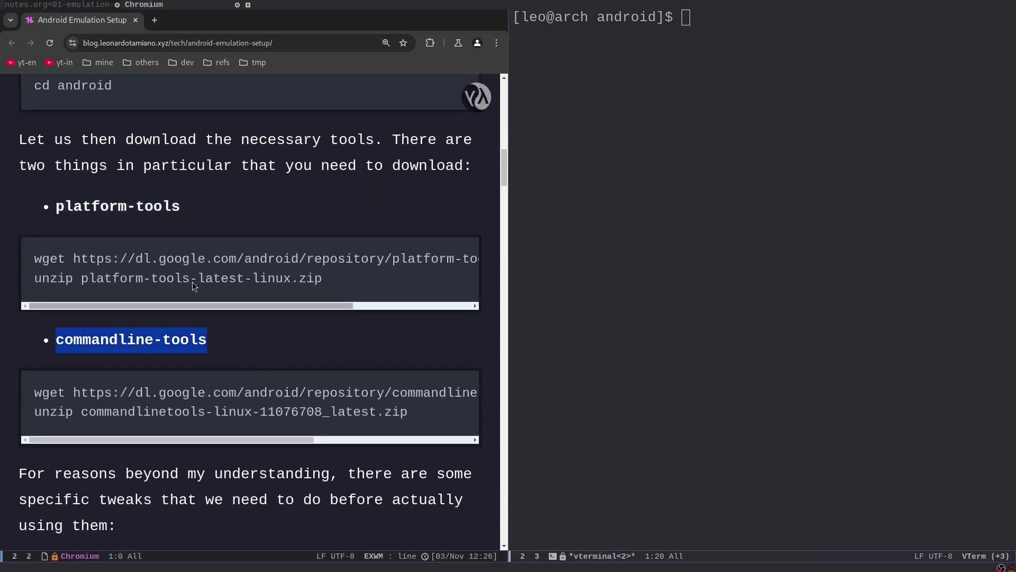
drag(55, 205, 272, 347)
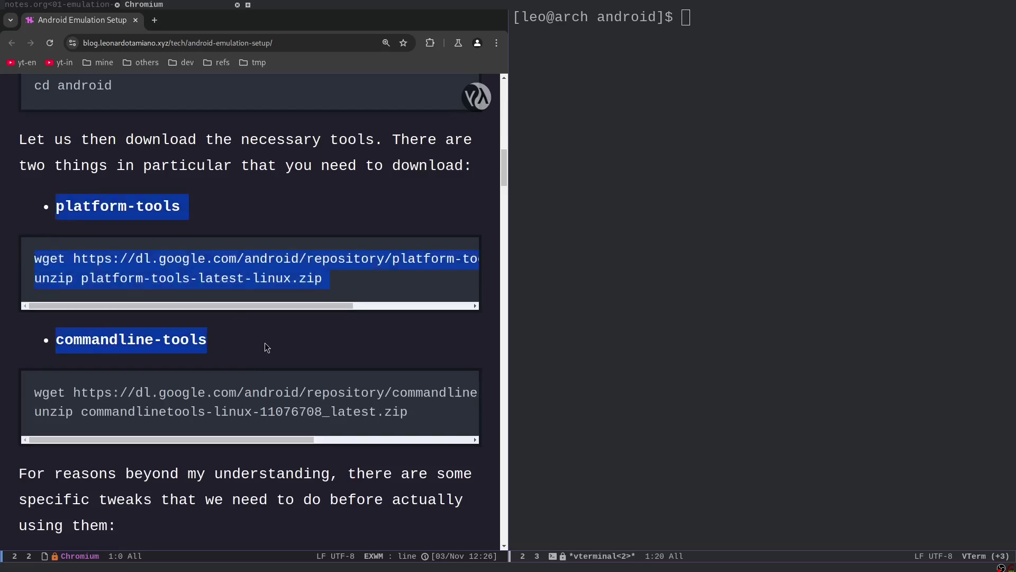
drag(504, 161, 503, 249)
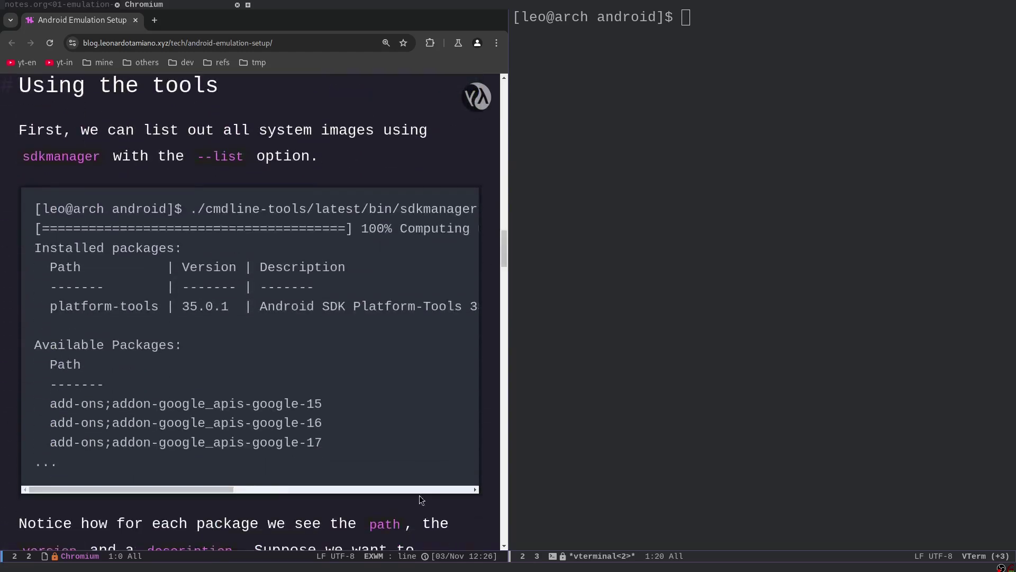
click(504, 539)
drag(506, 316, 526, 514)
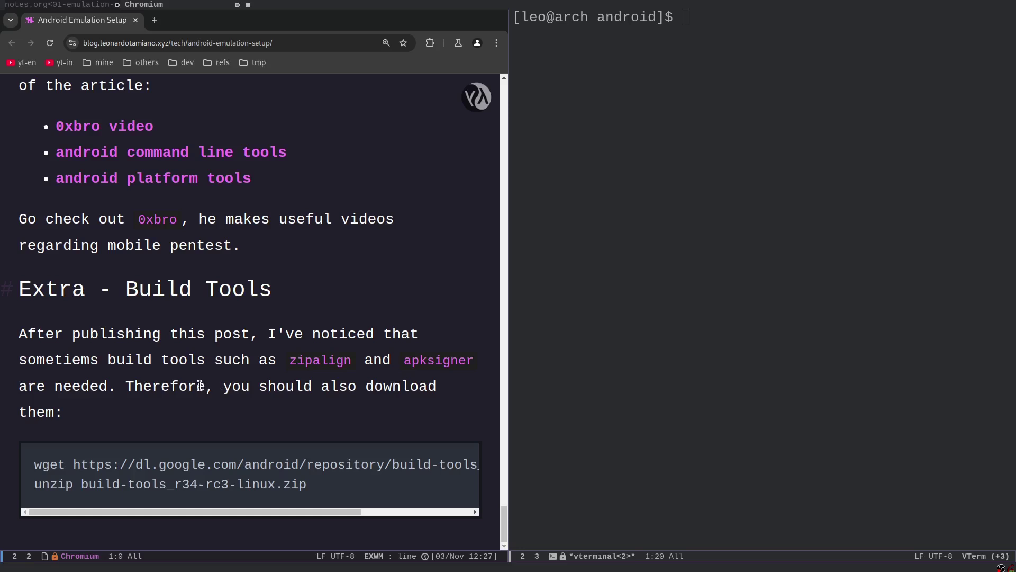
drag(19, 330, 197, 447)
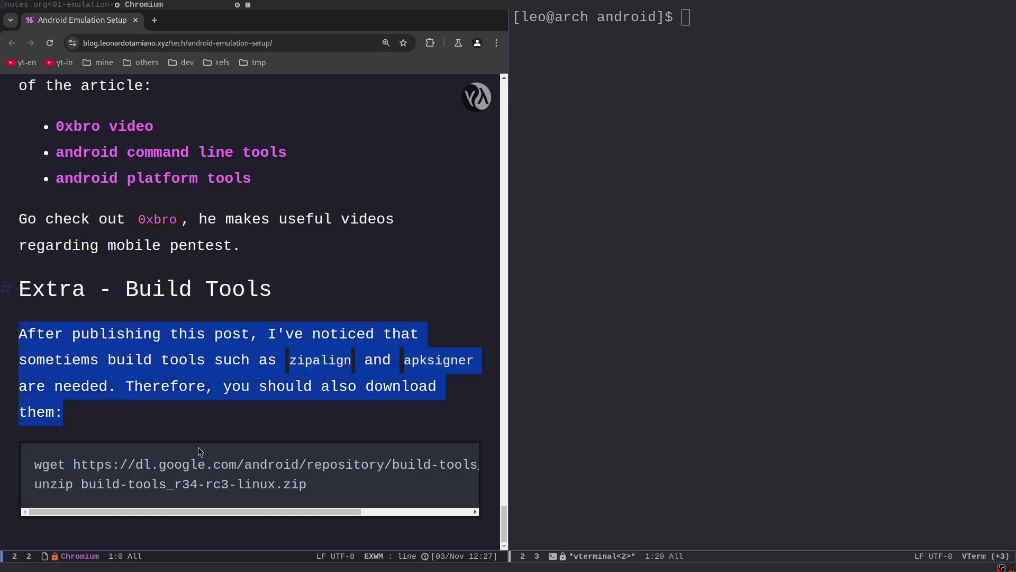
Step: Examine the article's Extra - Build Tools section and its mention of zipalign and apksigner
double_click(297, 363)
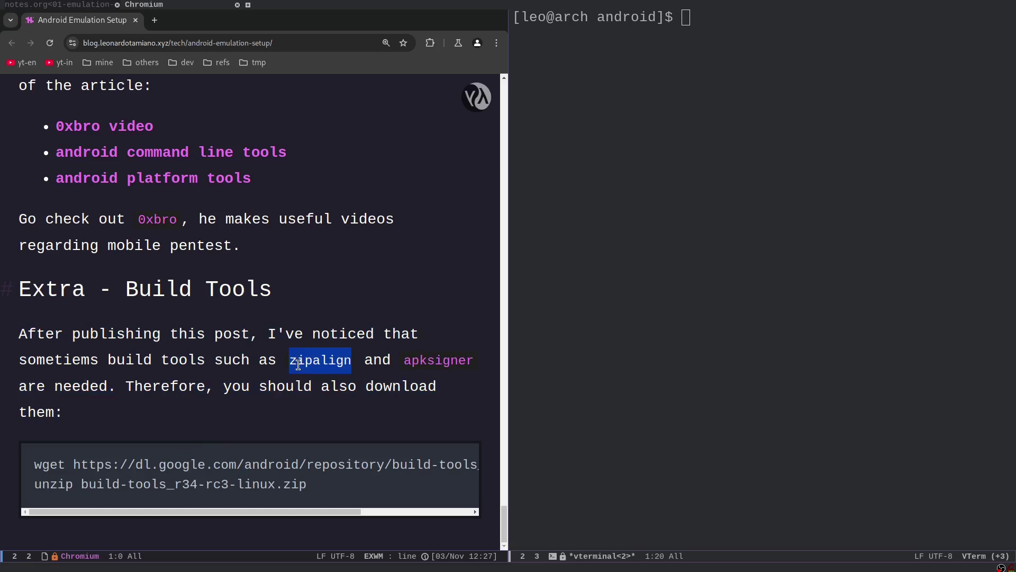
double_click(429, 360)
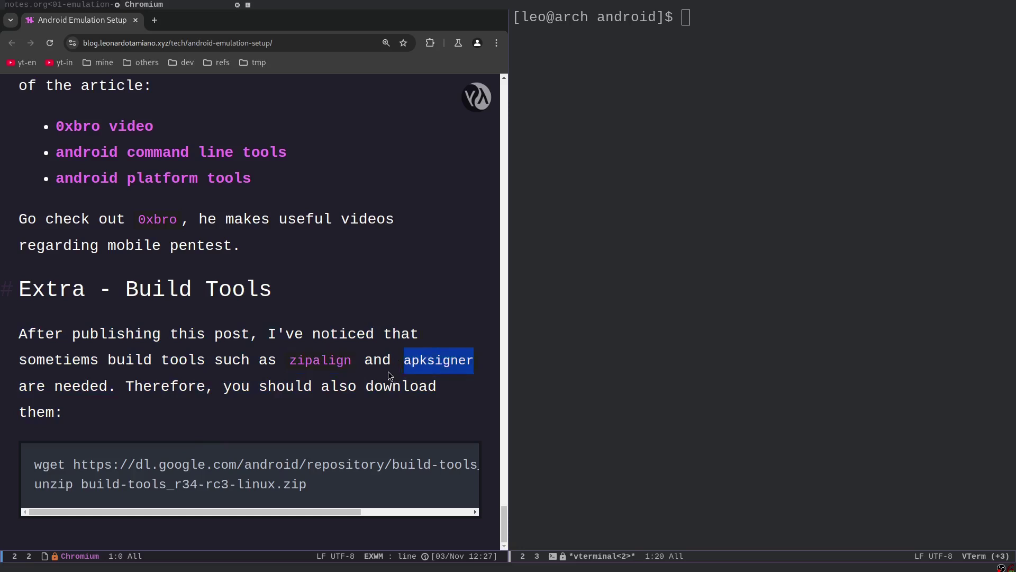
drag(126, 290, 308, 295)
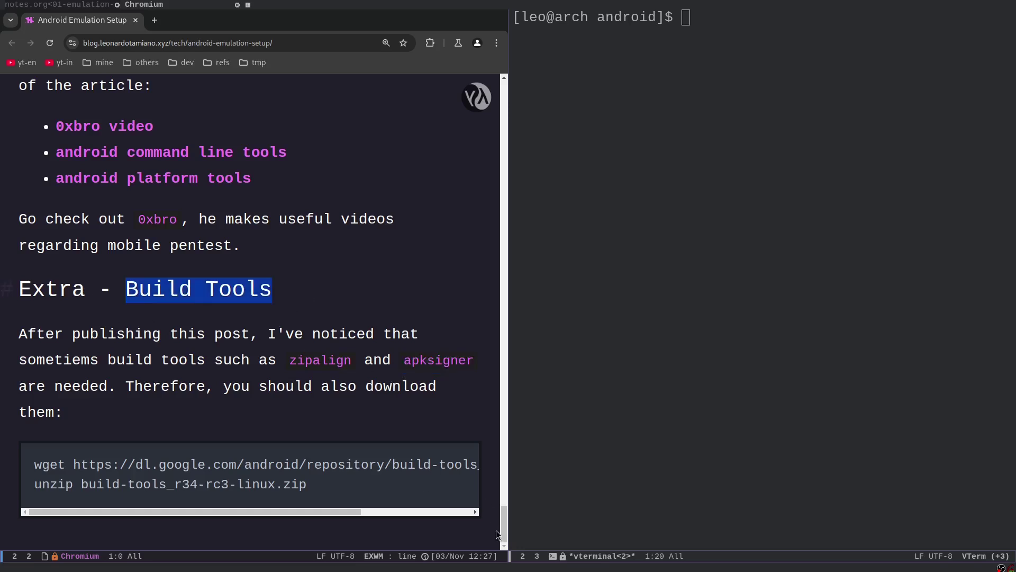
Step: Download platform-tools-latest-linux.zip in the terminal with the wget command from the article's platform-tools section
drag(500, 527, 526, 84)
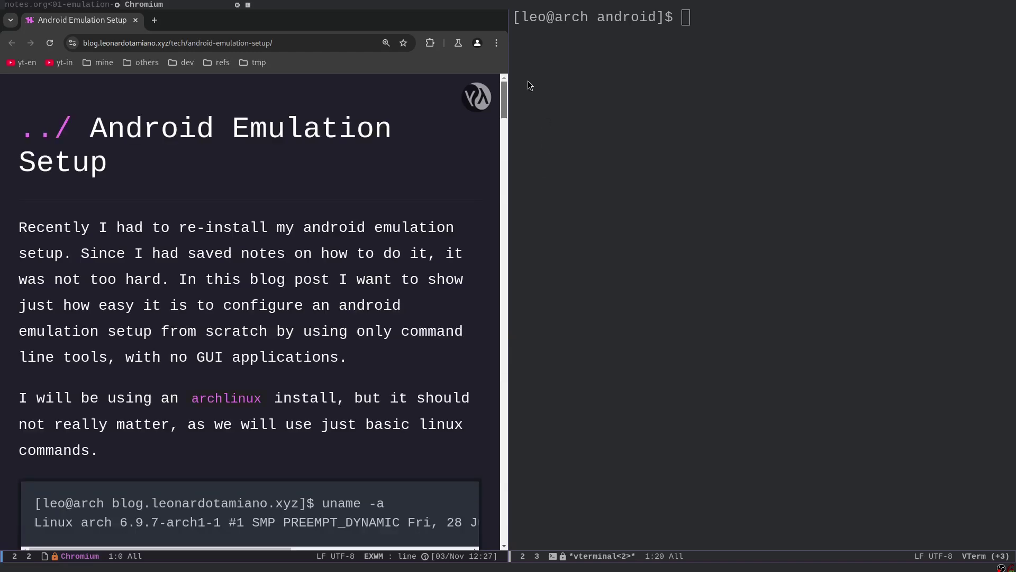
scroll(206, 397, down, 10)
triple_click(148, 321)
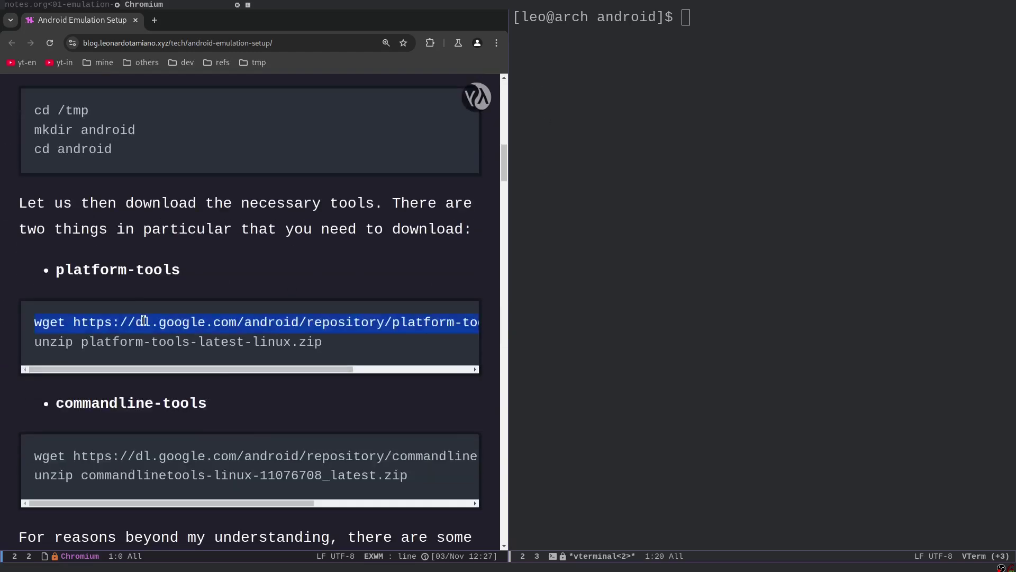
click(760, 79)
key(ctrl+x)
key(ctrl+0)
key(ctrl+y)
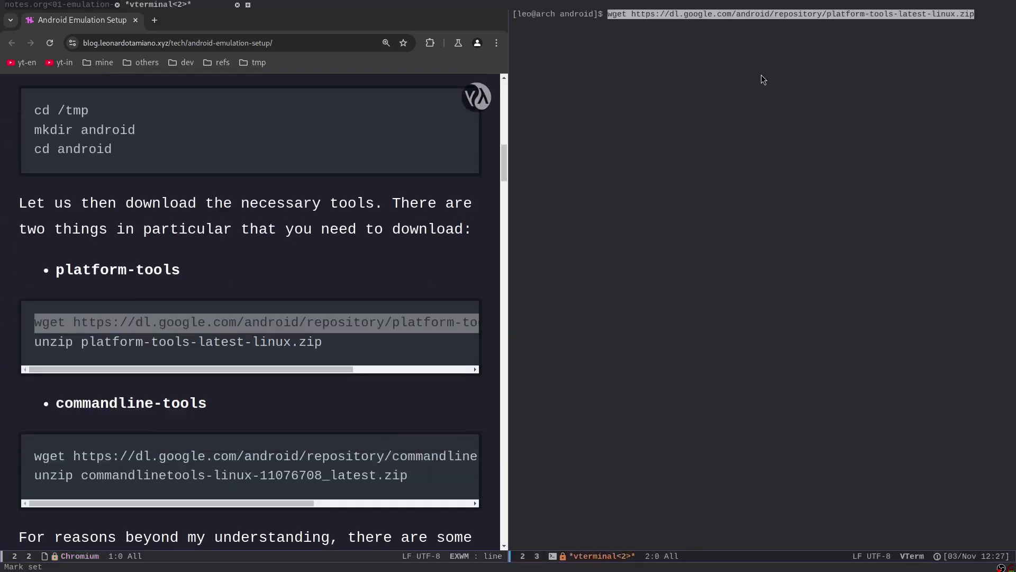
key(Return)
Step: Download commandlinetools-linux-11076708_latest.zip in the terminal with the wget command from the article's commandline-tools section
scroll(220, 317, down, 4)
double_click(220, 265)
right_click(220, 265)
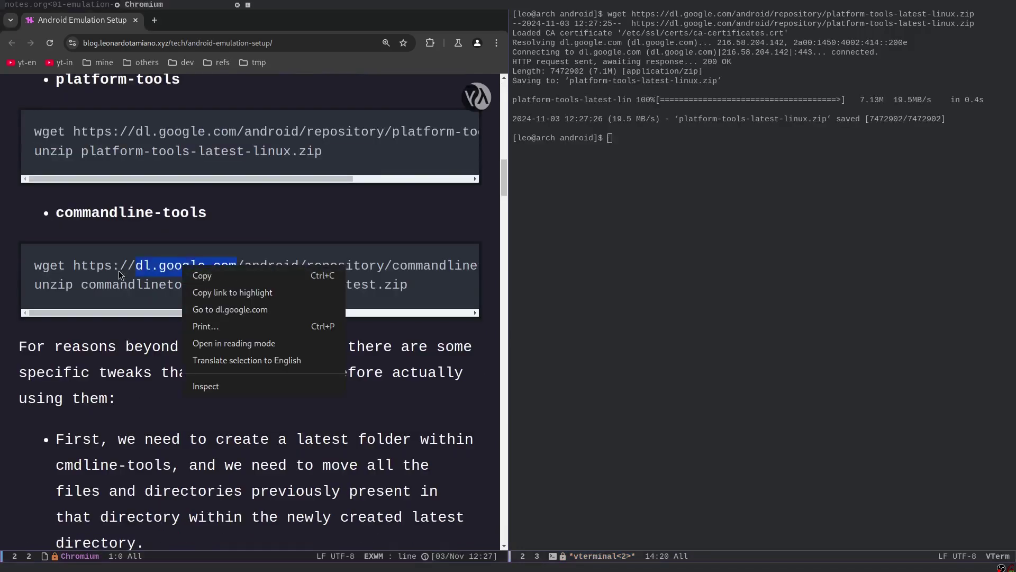
click(159, 265)
triple_click(159, 265)
click(610, 200)
key(ctrl+y)
key(Return)
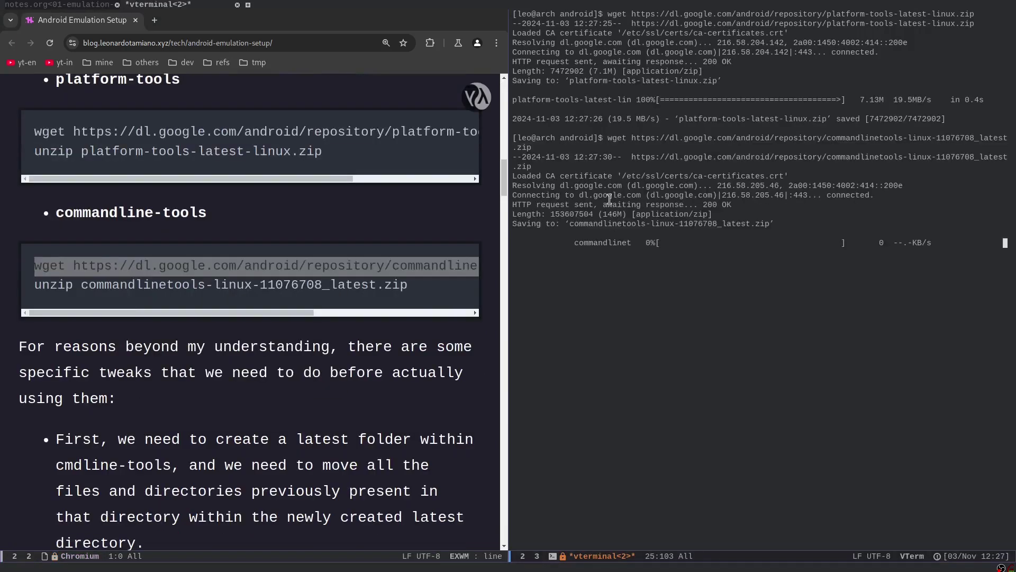
drag(222, 311, 243, 319)
scroll(249, 370, up, 3)
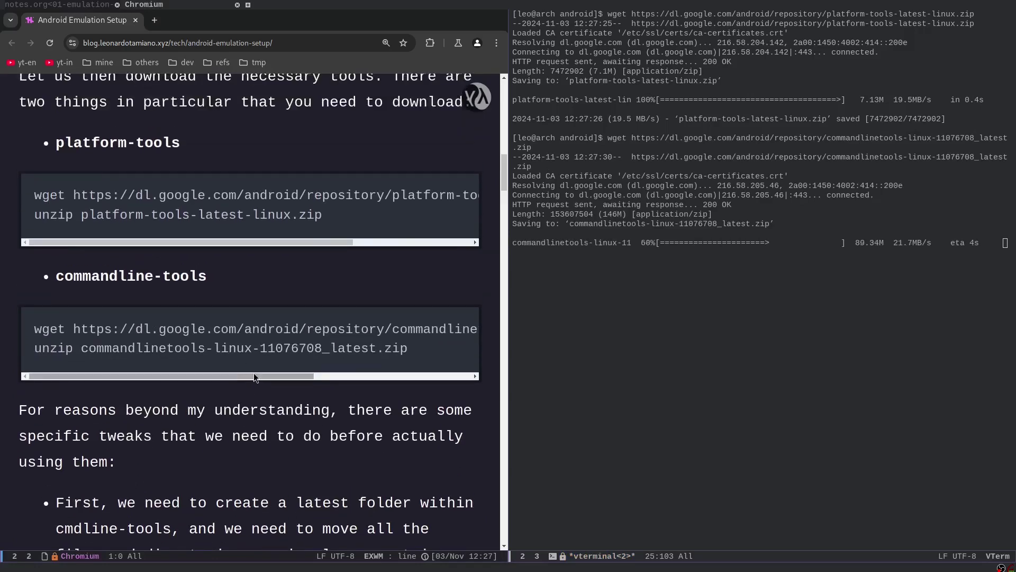
scroll(254, 254, down, 6)
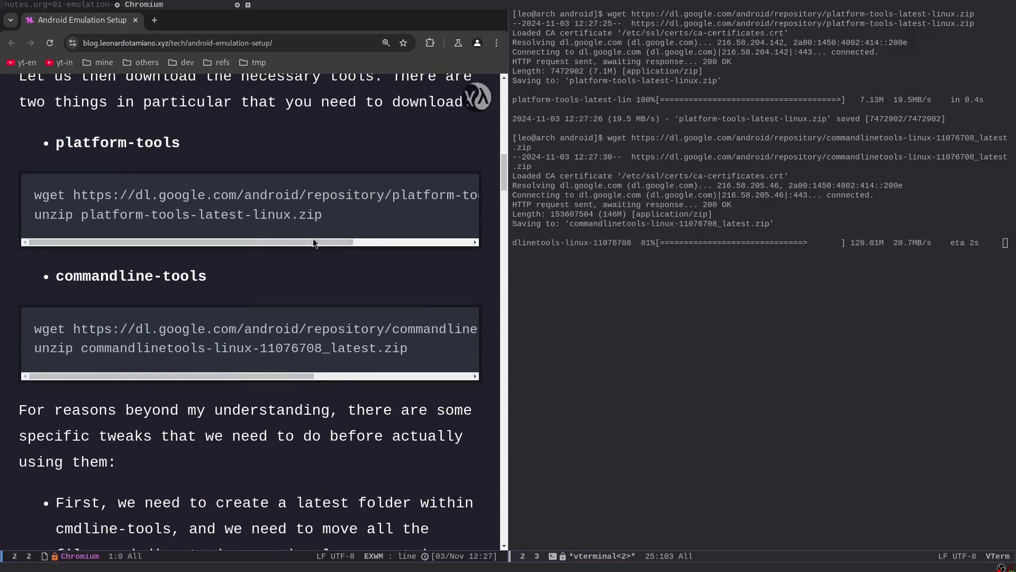
drag(277, 242, 118, 377)
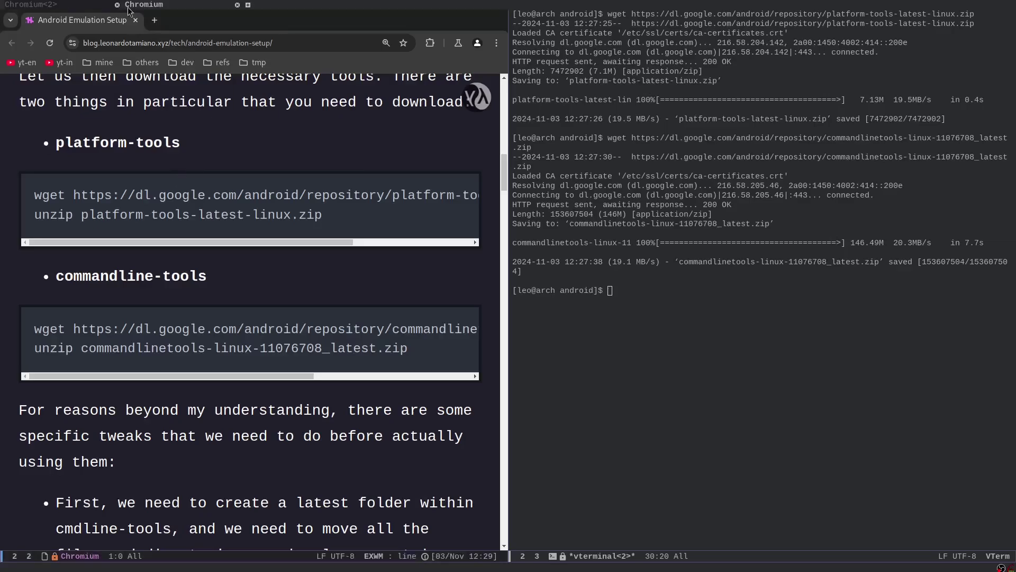
Step: Switch to the browser window with the official SDK Platform Tools release notes and examine the command-line download links
click(24, 7)
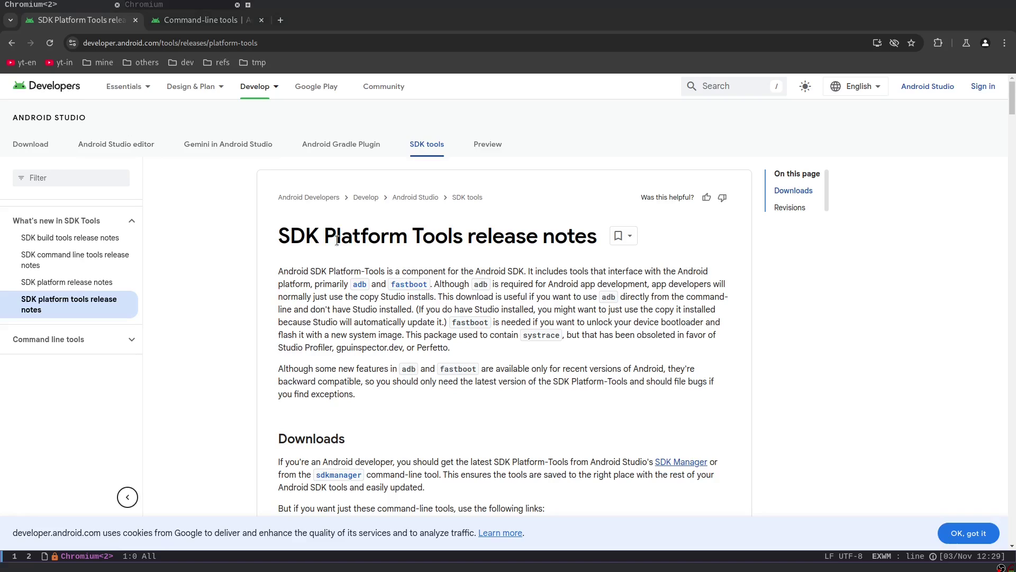
drag(274, 245, 467, 240)
scroll(423, 265, down, 5)
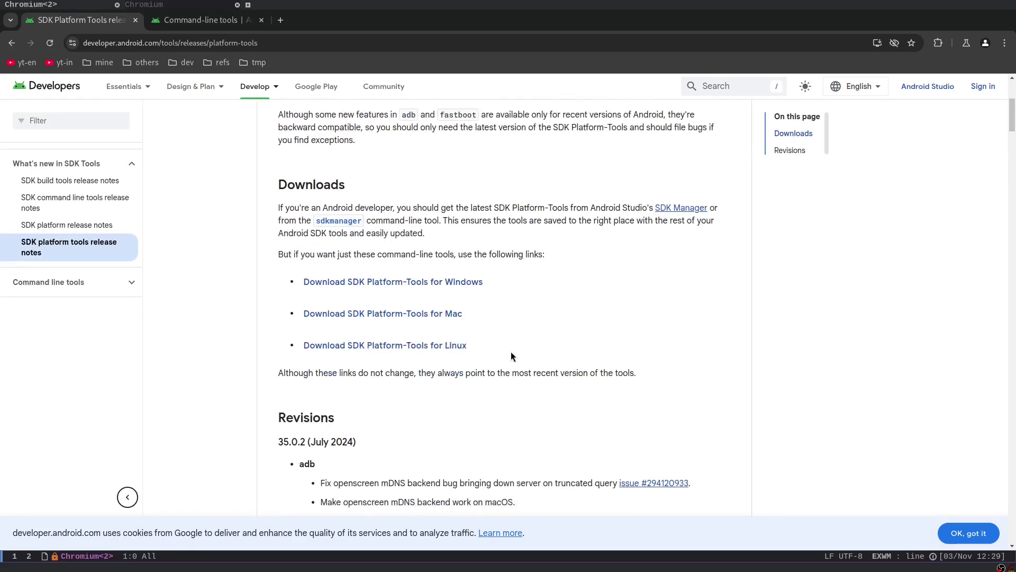
drag(509, 354, 277, 254)
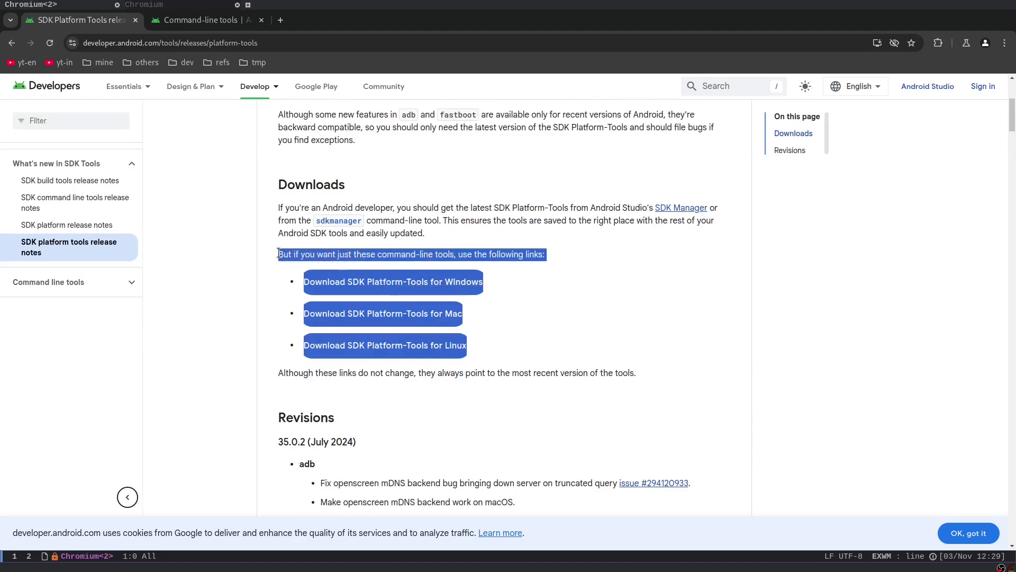
Step: Compare the web addresses of the official SDK Platform Tools release notes and the Command-line tools page
key(ctrl+Tab)
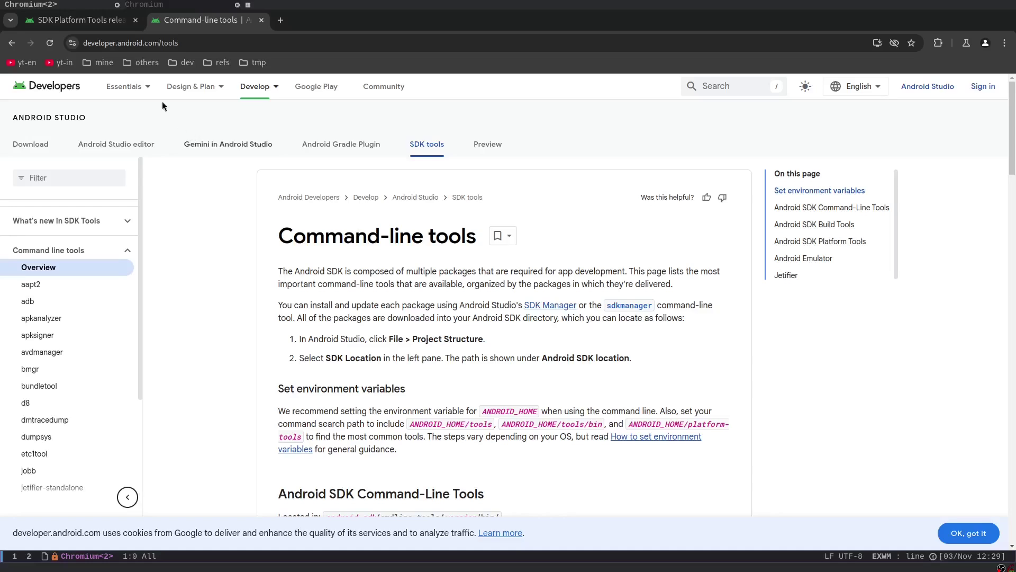
drag(202, 43, 314, 39)
click(62, 19)
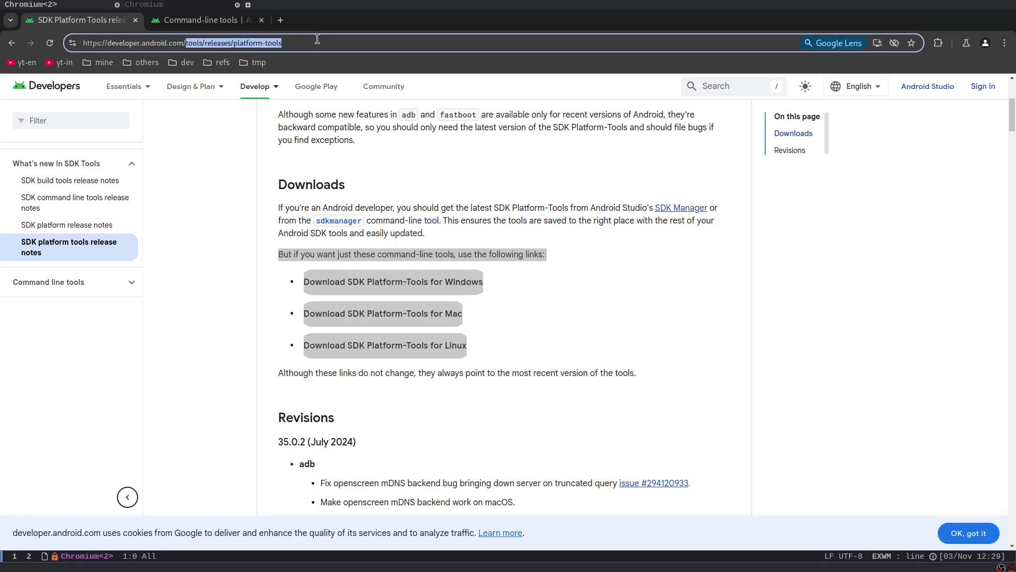
click(185, 21)
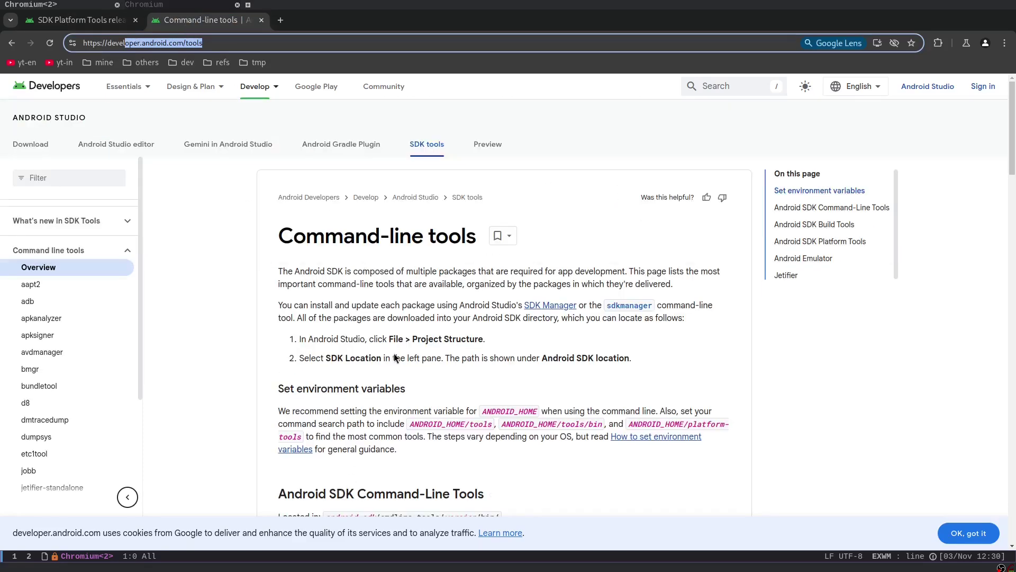
Step: Follow the Command-line tools page's package download link and examine the packages and SHA-256 checksums under Command line tools only
scroll(394, 353, down, 3)
scroll(384, 409, down, 3)
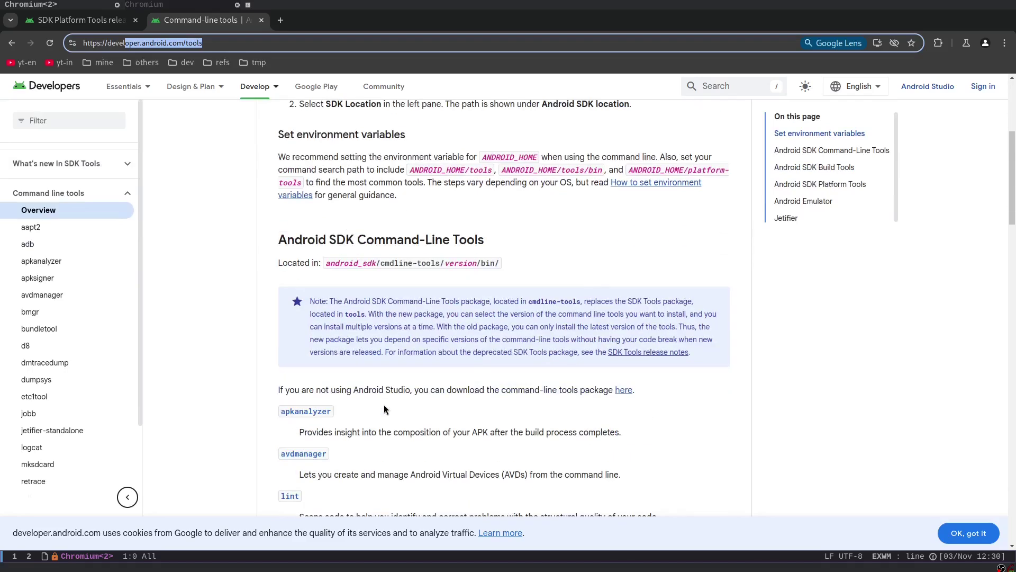
drag(277, 390, 554, 394)
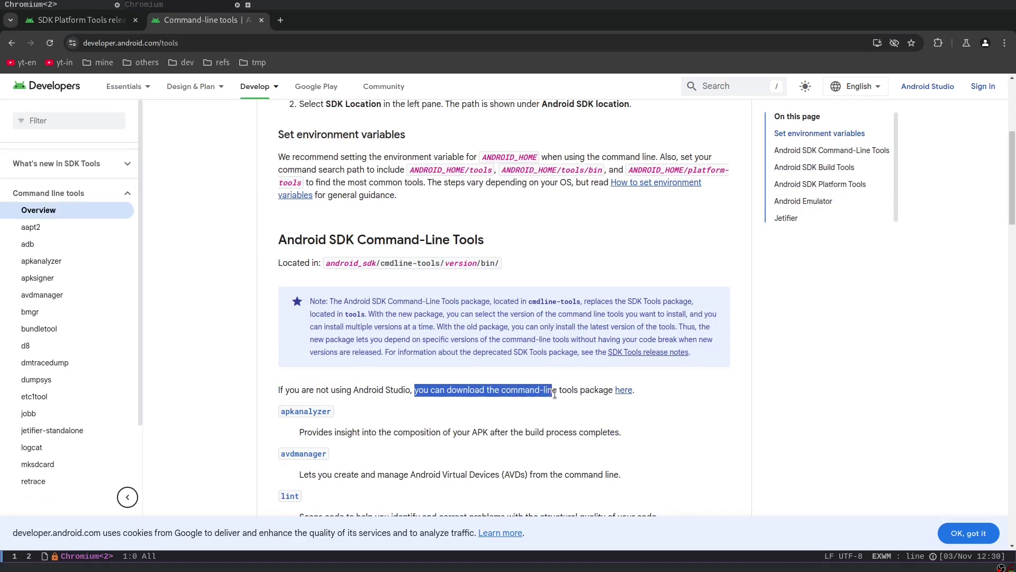
click(626, 390)
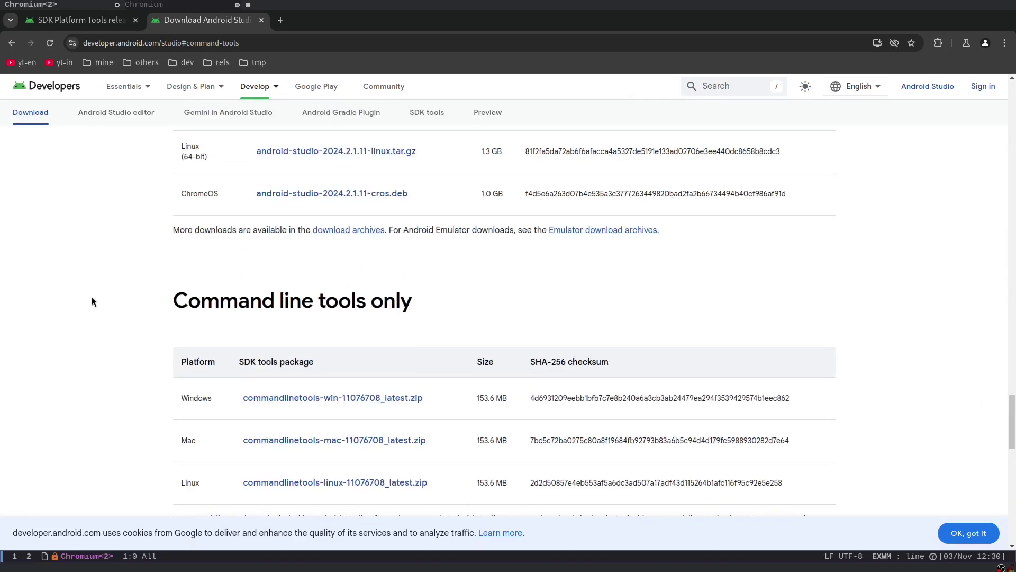
drag(92, 301, 505, 291)
scroll(494, 288, down, 1)
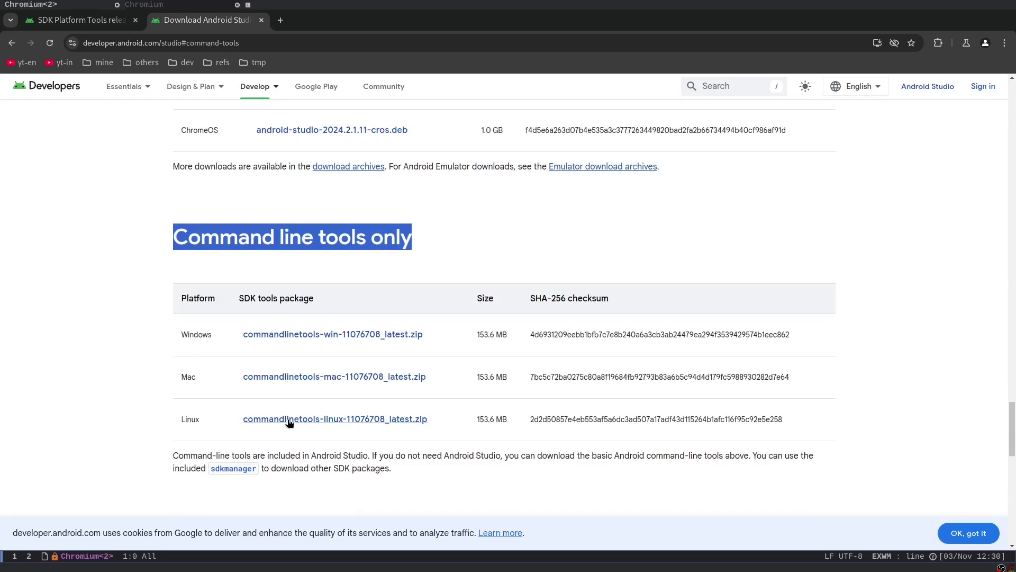
drag(528, 298, 639, 299)
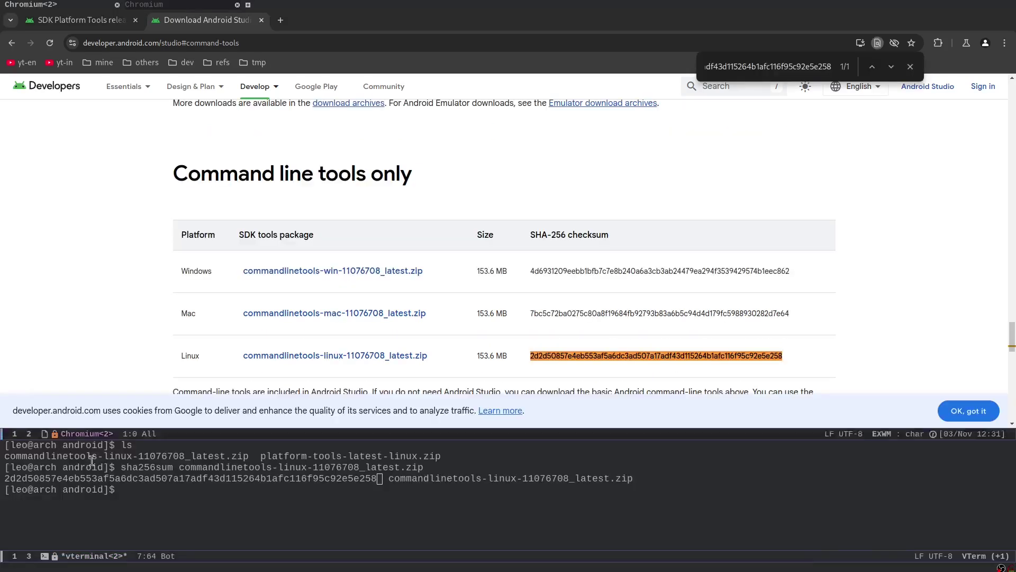
Step: Compare the sha256sum output for commandlinetools-linux-11076708_latest.zip with the Linux SHA-256 checksum on the download page
click(112, 504)
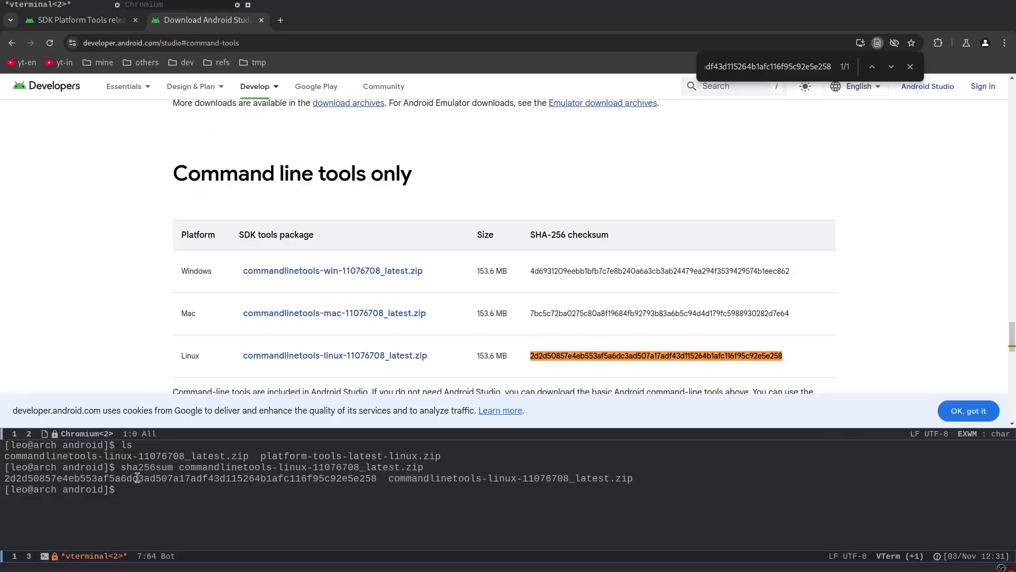
drag(122, 467, 436, 464)
double_click(304, 478)
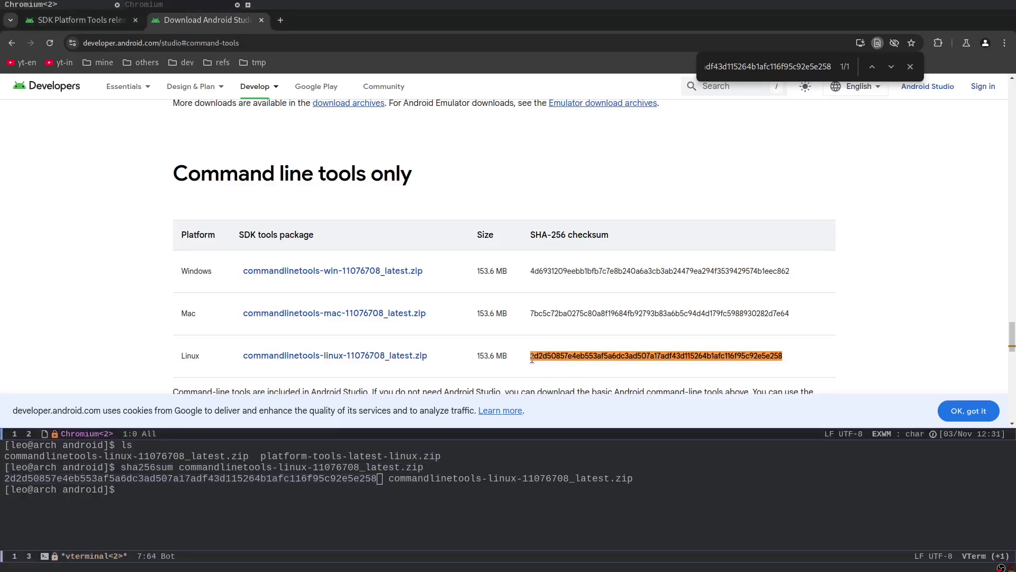
drag(532, 358, 820, 360)
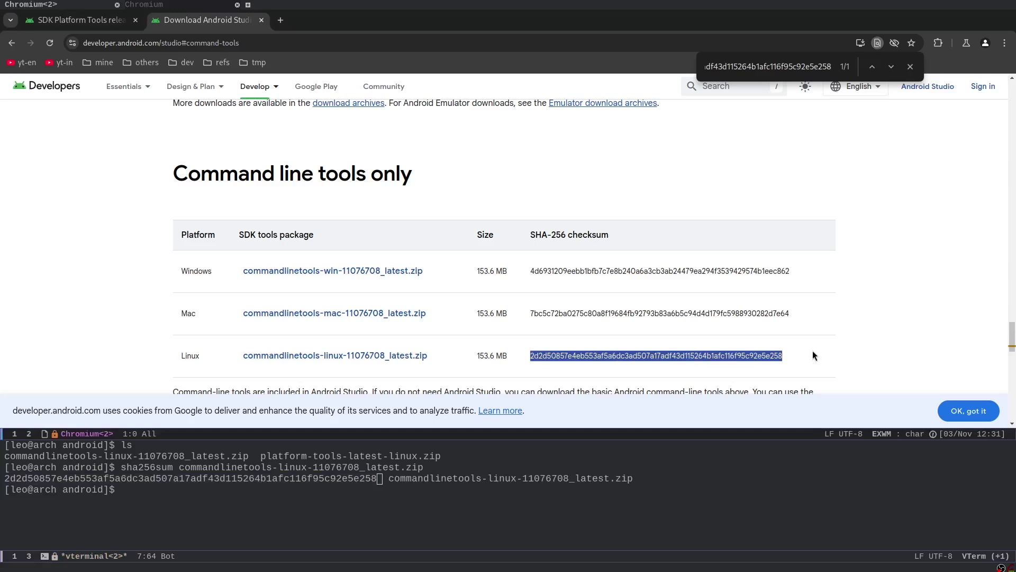
key(ctrl+c)
key(ctrl+t)
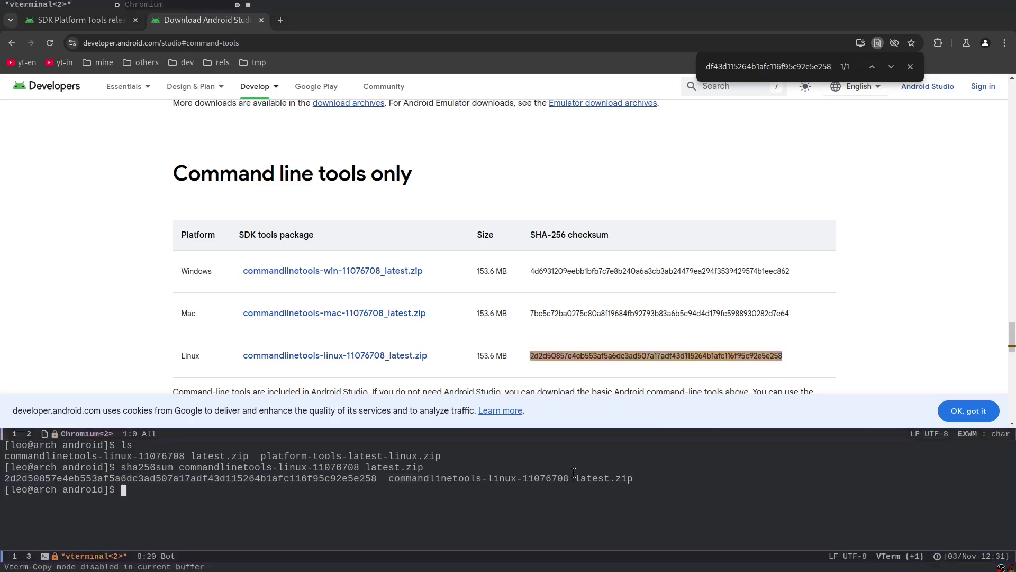
Step: Return to the blog article, reduce its zoom and read the tweaks required before using the downloaded tools
key(super+2)
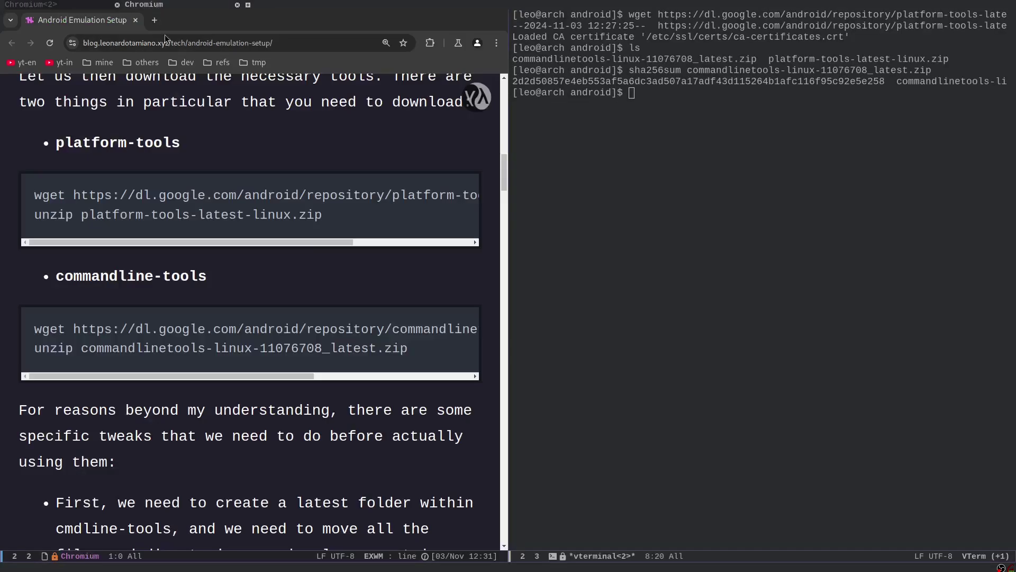
key(ctrl+minus)
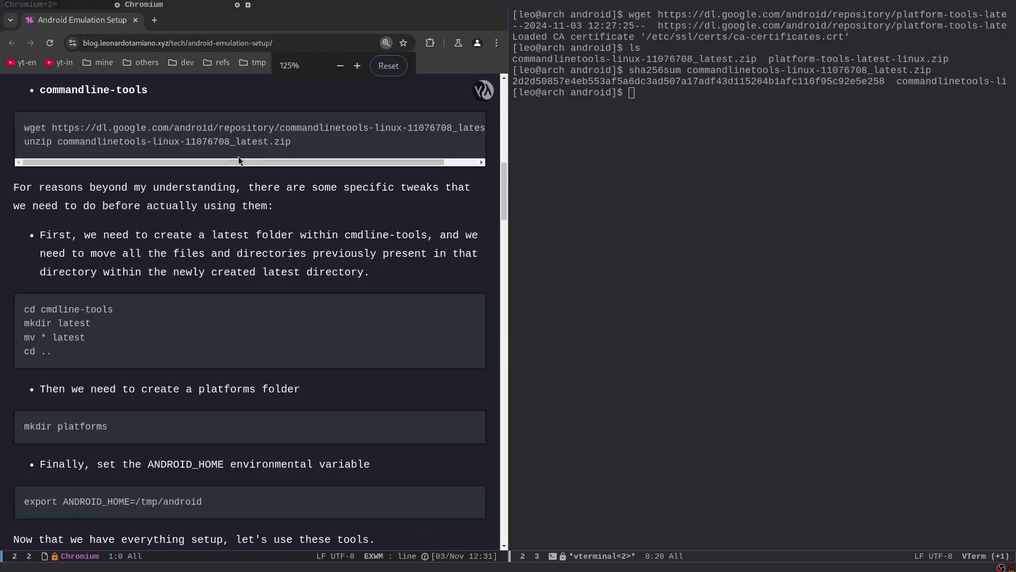
key(ctrl+minus)
scroll(245, 221, up, 4)
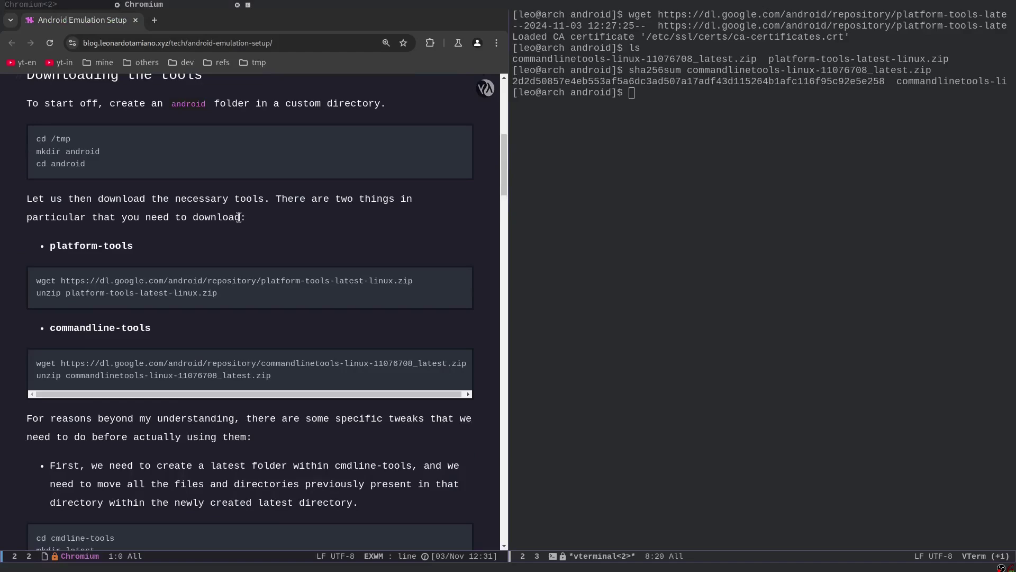
scroll(134, 344, down, 2)
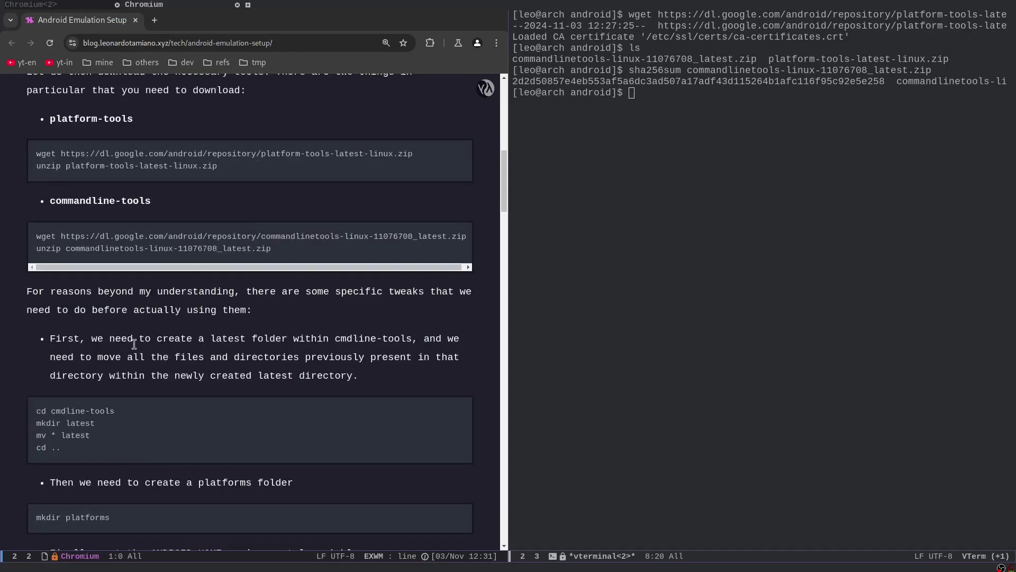
drag(53, 296, 323, 323)
scroll(323, 322, up, 3)
shift+click(49, 247)
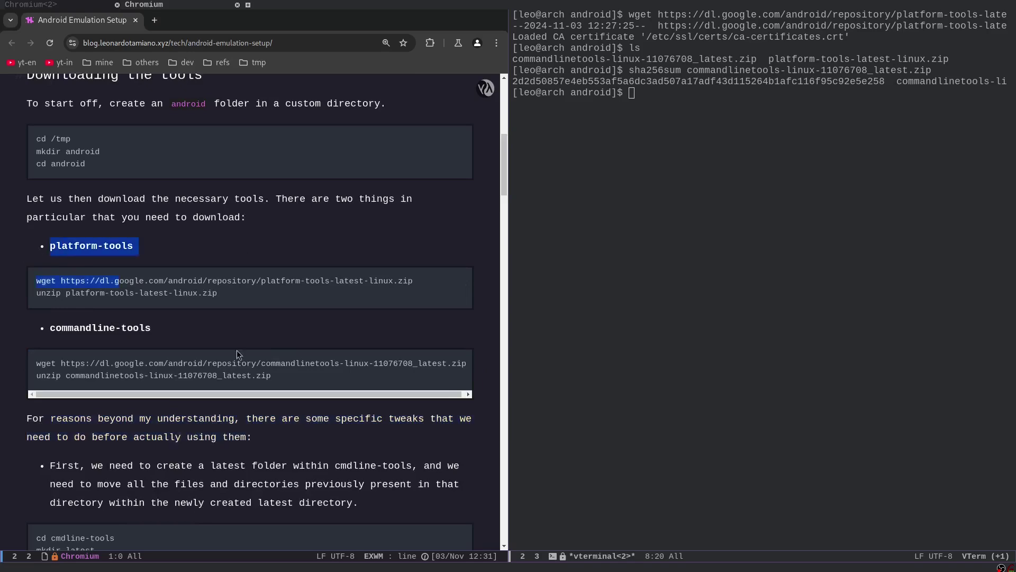
click(322, 444)
scroll(311, 295, down, 3)
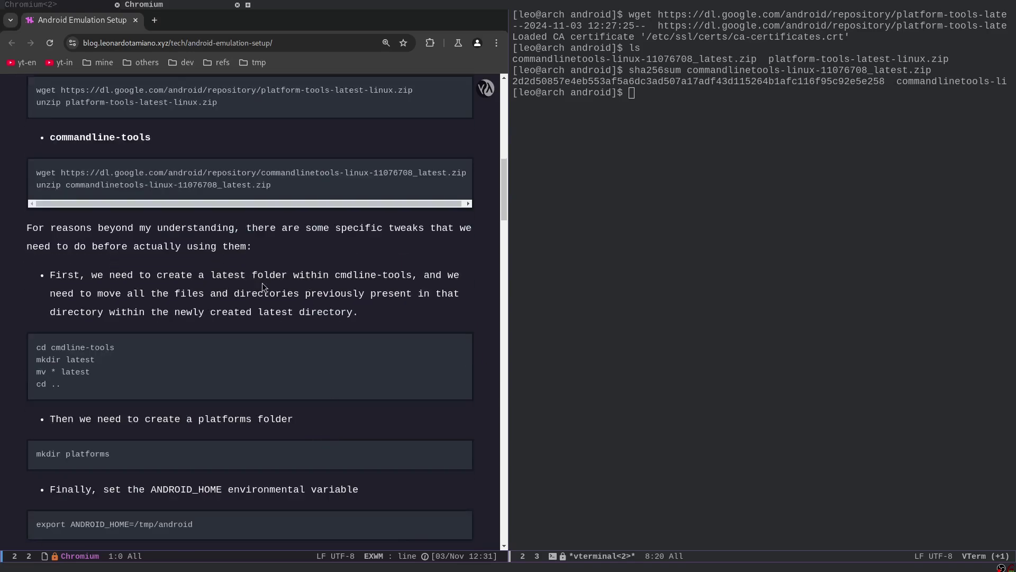
Step: List the android folder's contents and extract commandlinetools-linux-11076708_latest.zip with unzip
click(726, 101)
text(ls)
key(Return)
text(unzip com)
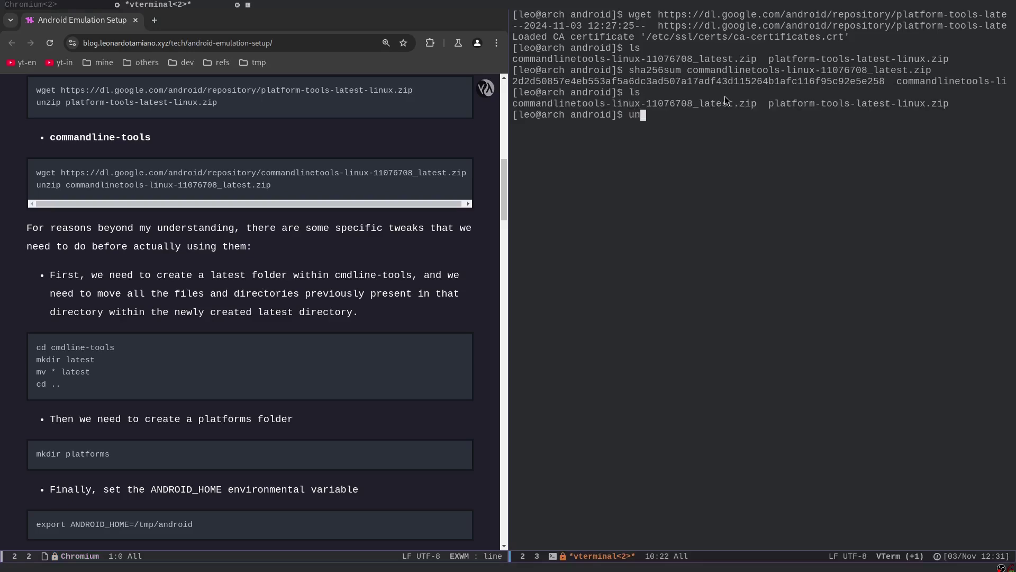
key(Tab)
key(Return)
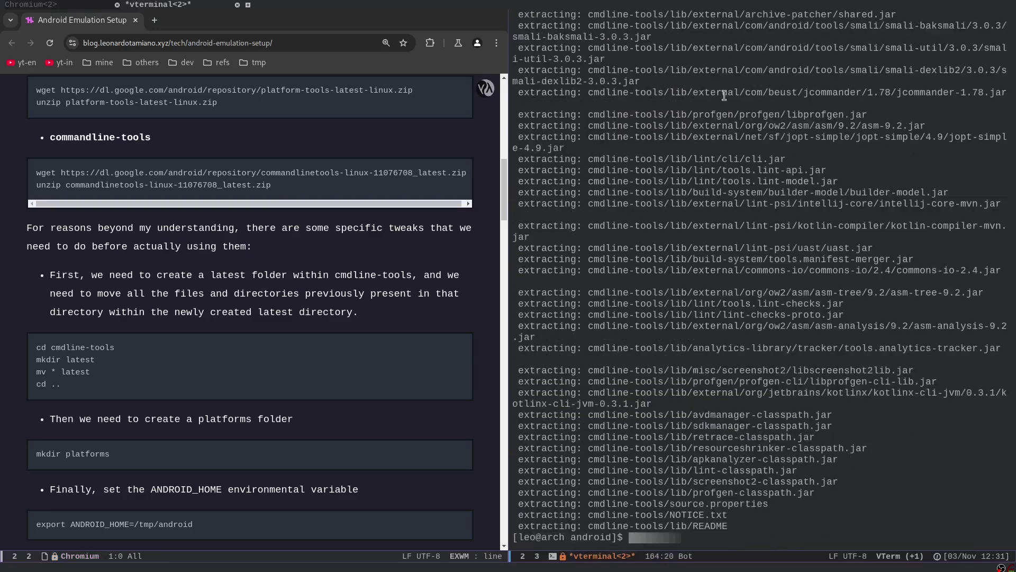
Step: Extract platform-tools-latest-linux.zip with unzip in the android folder, listing the folder's contents before and after
key(ctrl+l)
text(ls)
key(Return)
text(unzip pl)
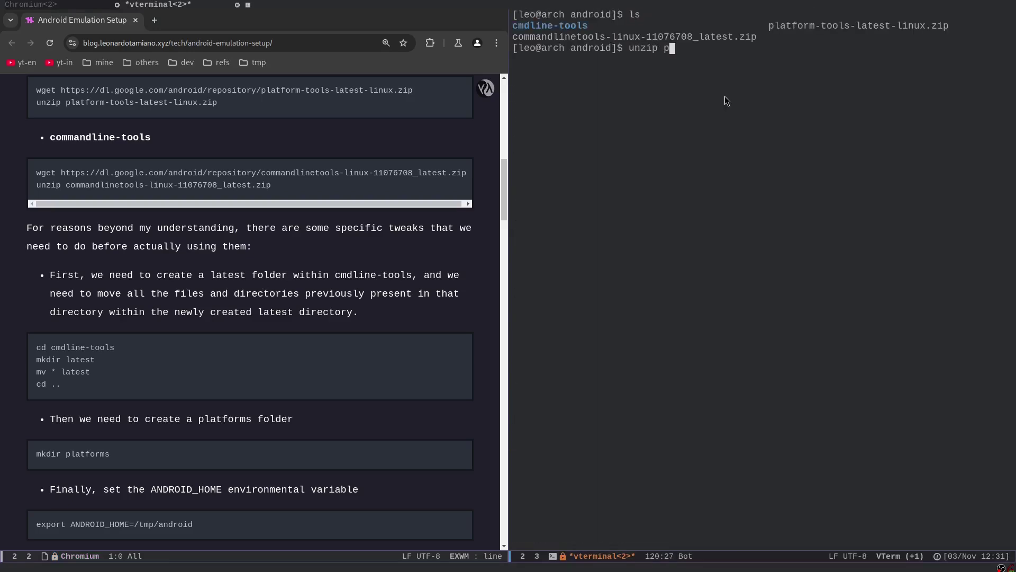
key(Tab)
key(Return)
key(ctrl+l)
text(ls)
key(Return)
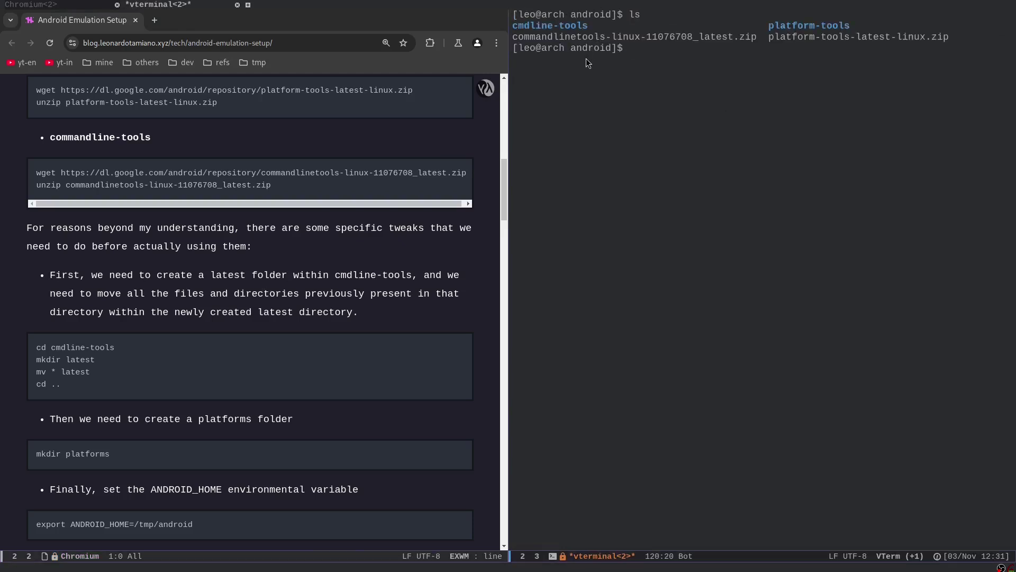
Step: Consult the article's commands for the latest folder and change the terminal's working directory to cmdline-tools
click(99, 289)
drag(36, 347, 125, 394)
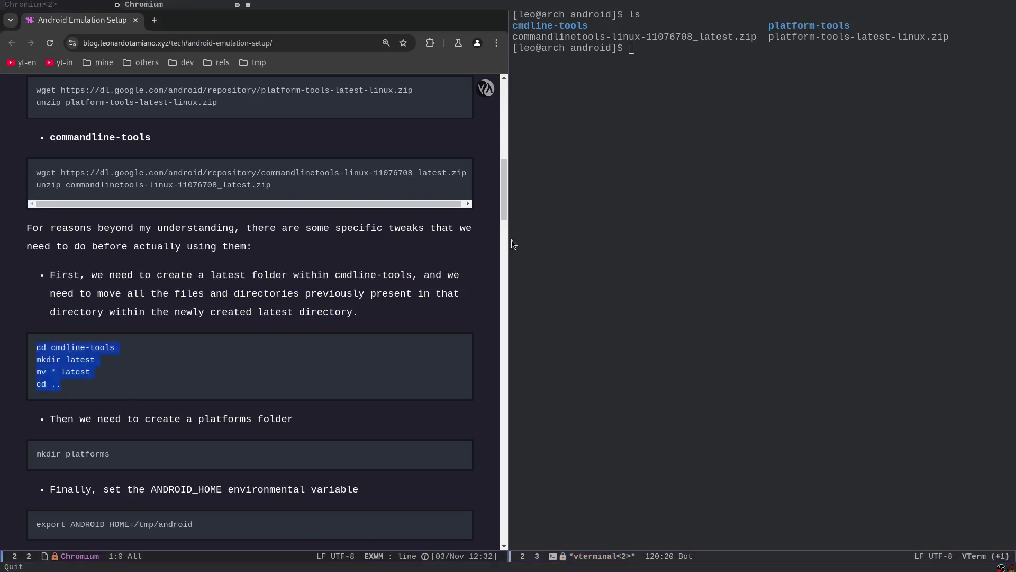
click(657, 143)
text(cd com)
key(Tab)
key(ctrl+u)
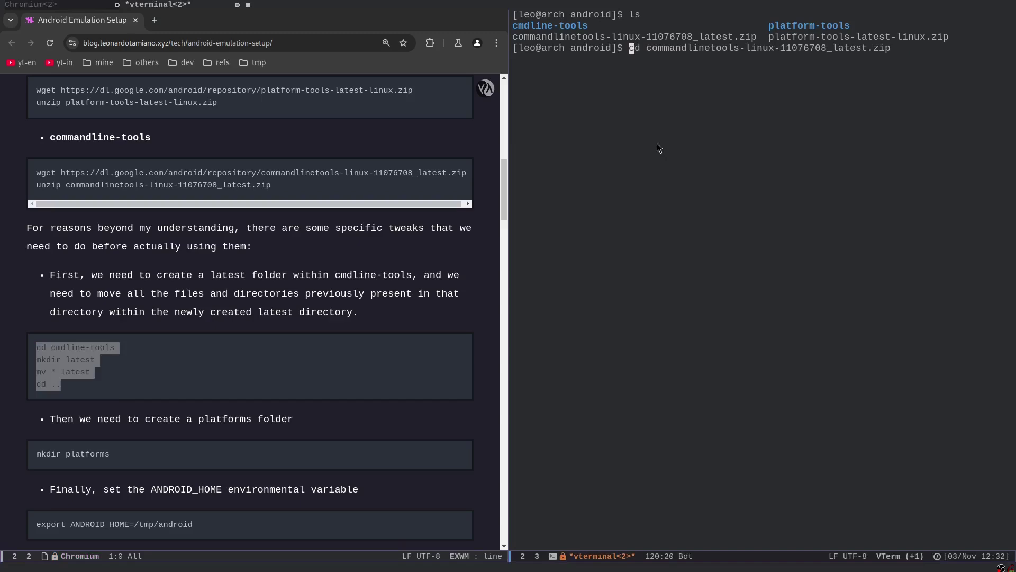
text(cd cm)
key(Tab)
key(Return)
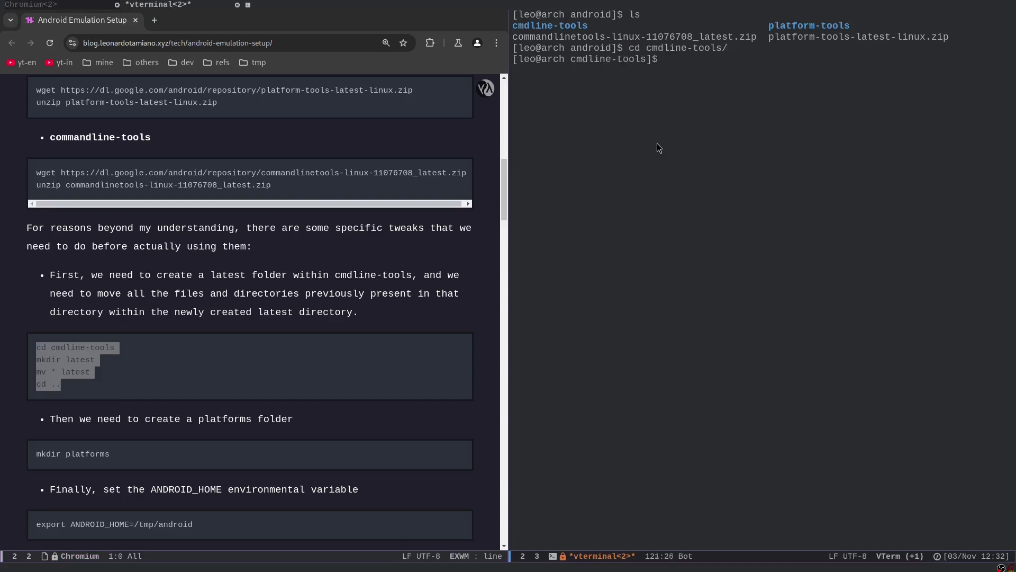
Step: Rearrange the windows so the blog article sits above the vterminal<2> terminal, and enlarge the article to 175%
key(ctrl+x)
key(0)
key(super+Return)
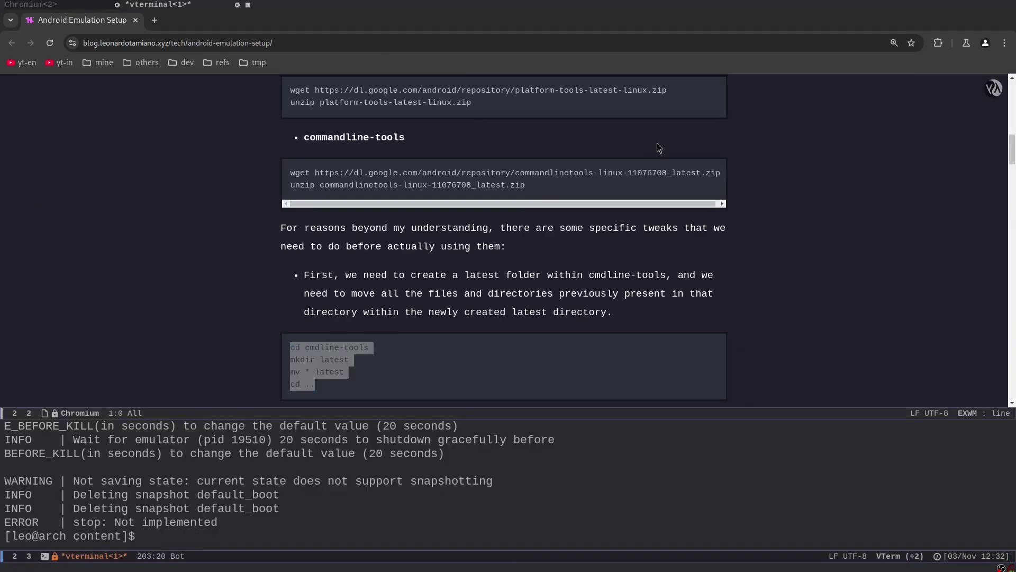
key(ctrl+x)
key(b)
key(Return)
key(ctrl+x)
key(o)
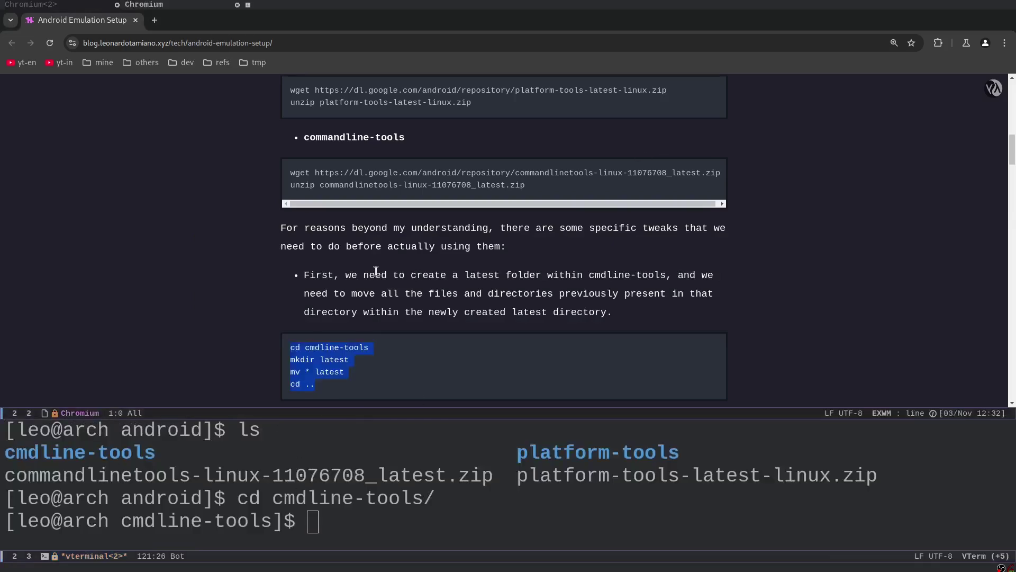
scroll(376, 270, down, 4)
key(ctrl+plus)
key(ctrl+plus)
key(ctrl+plus)
Step: List the contents of cmdline-tools and create a directory named latest inside it
click(168, 165)
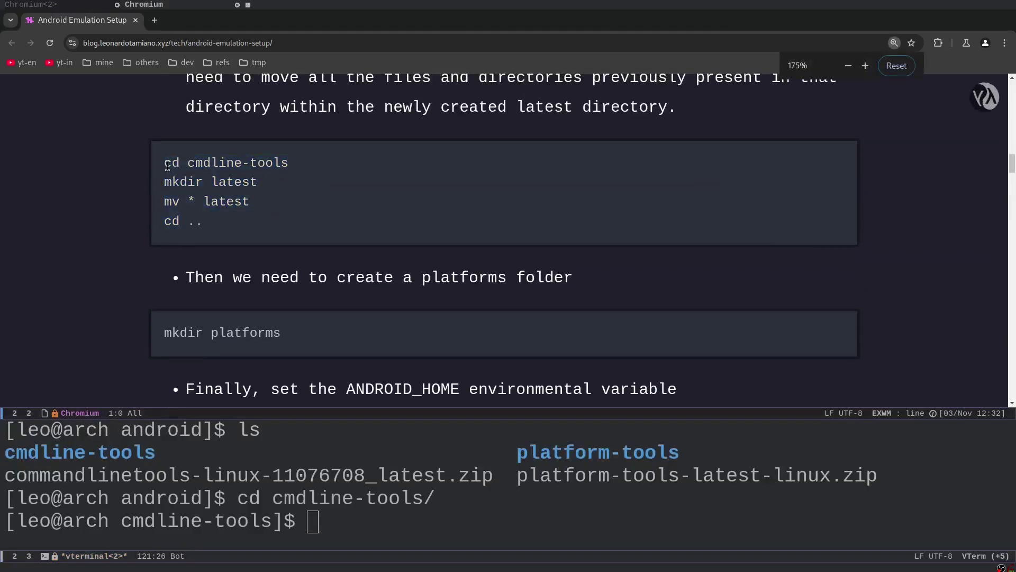
drag(167, 166, 288, 164)
click(432, 447)
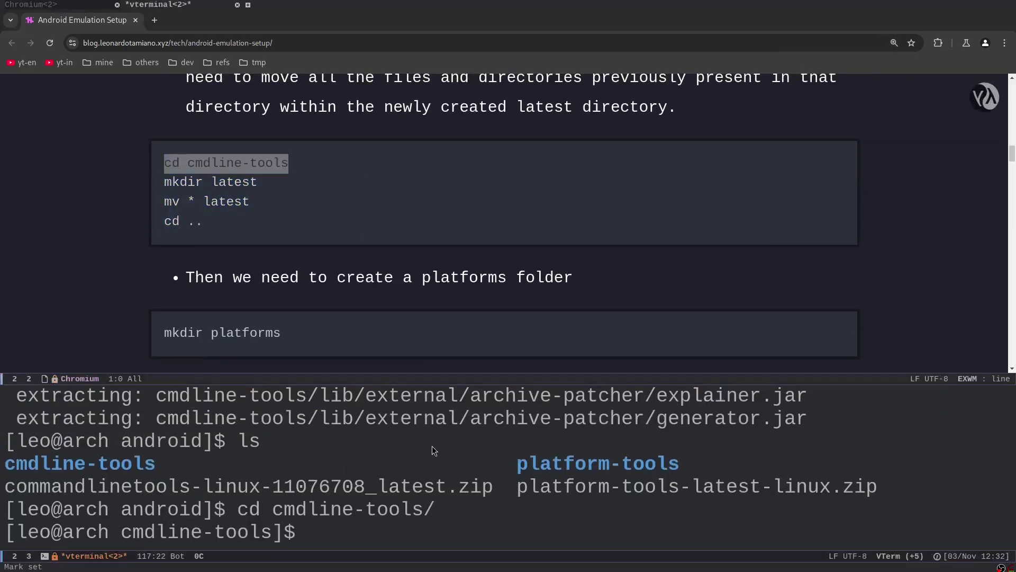
key(ctrl+l)
text(ls)
key(Return)
text(mkdir latest)
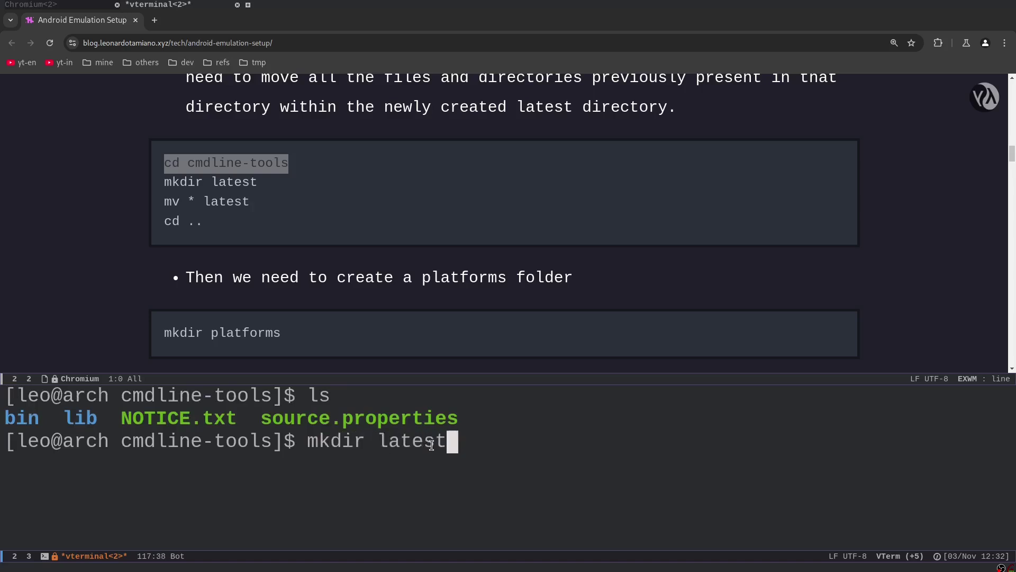
key(Return)
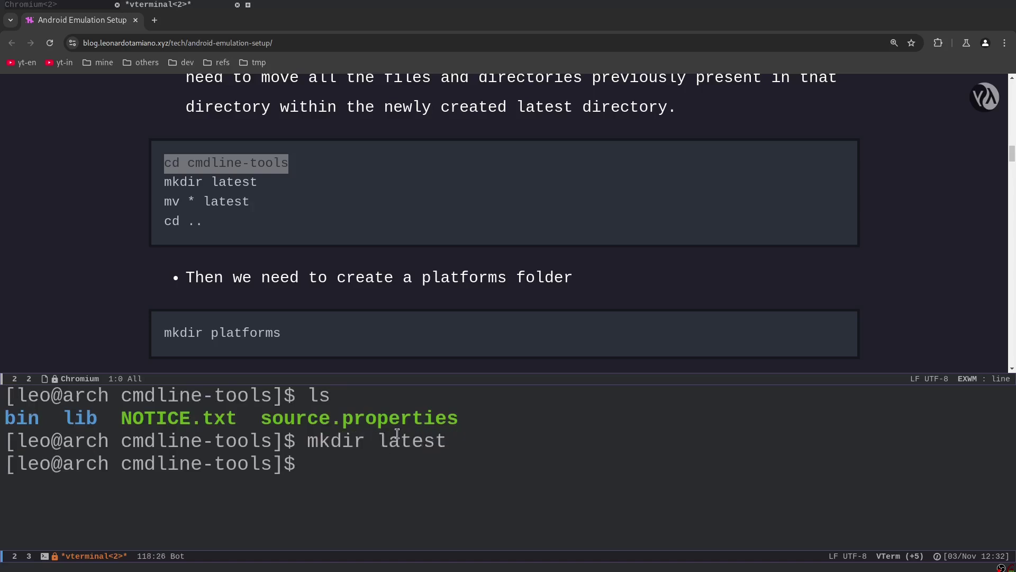
Step: Run the article's mv * latest command to move everything into latest, and list cmdline-tools to check
mouse_move(219, 216)
drag(166, 202, 325, 209)
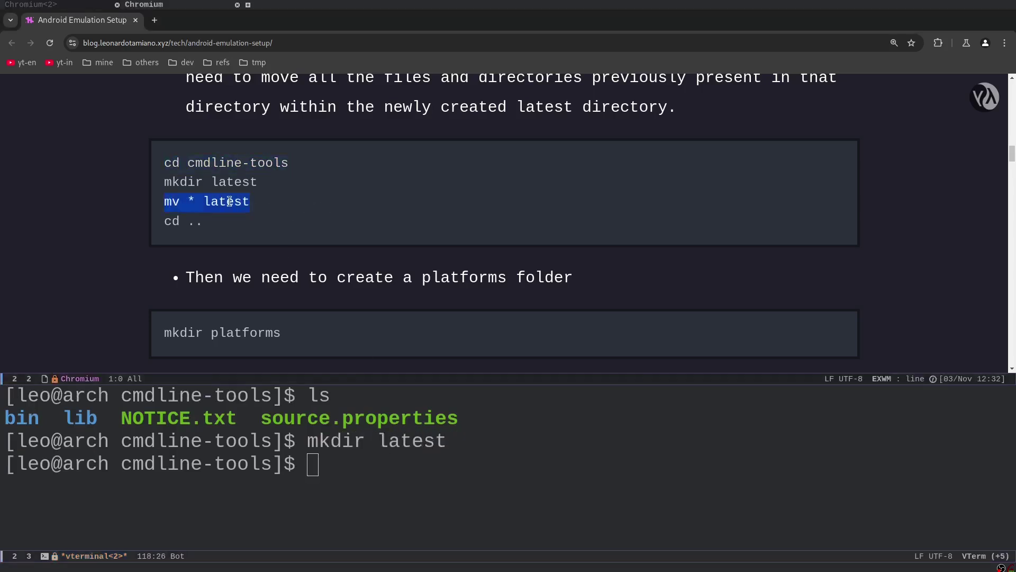
middle_click(404, 459)
key(Return)
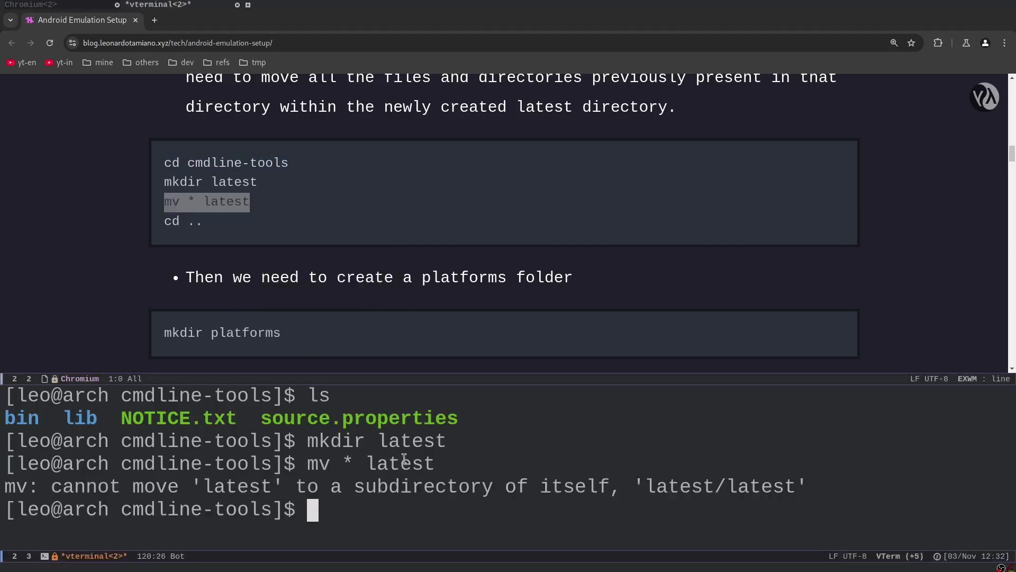
text(ls)
key(Return)
drag(10, 508, 149, 513)
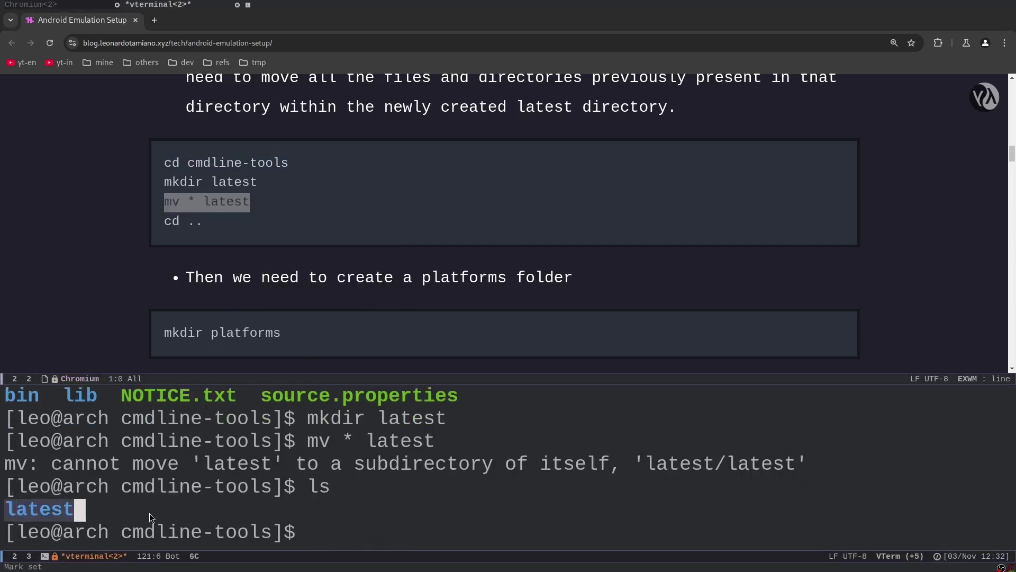
Step: Return to the parent android folder and create a platforms directory in it
key(ctrl+minus)
text(q)
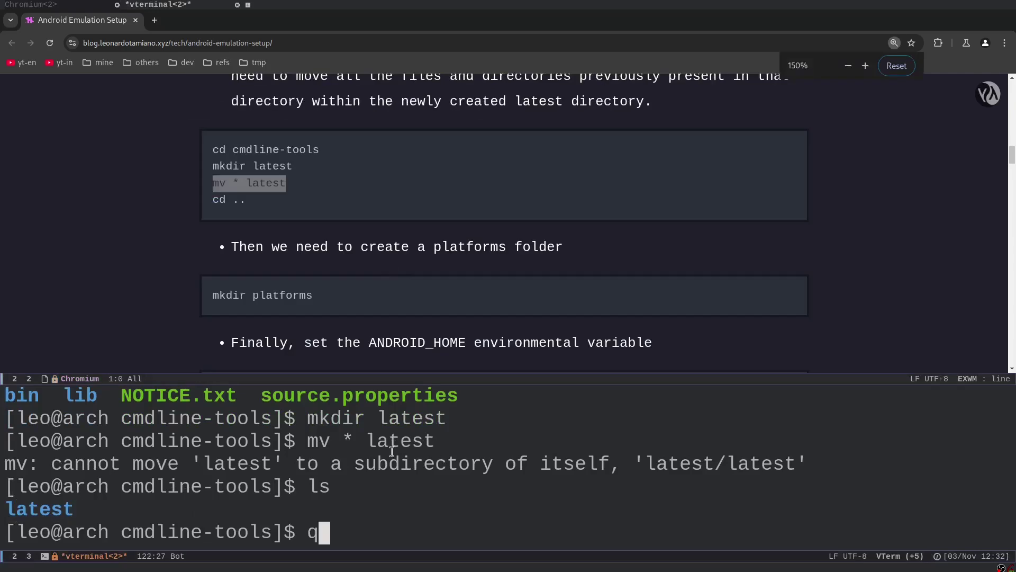
text(d ..)
key(Return)
text(ls)
key(Return)
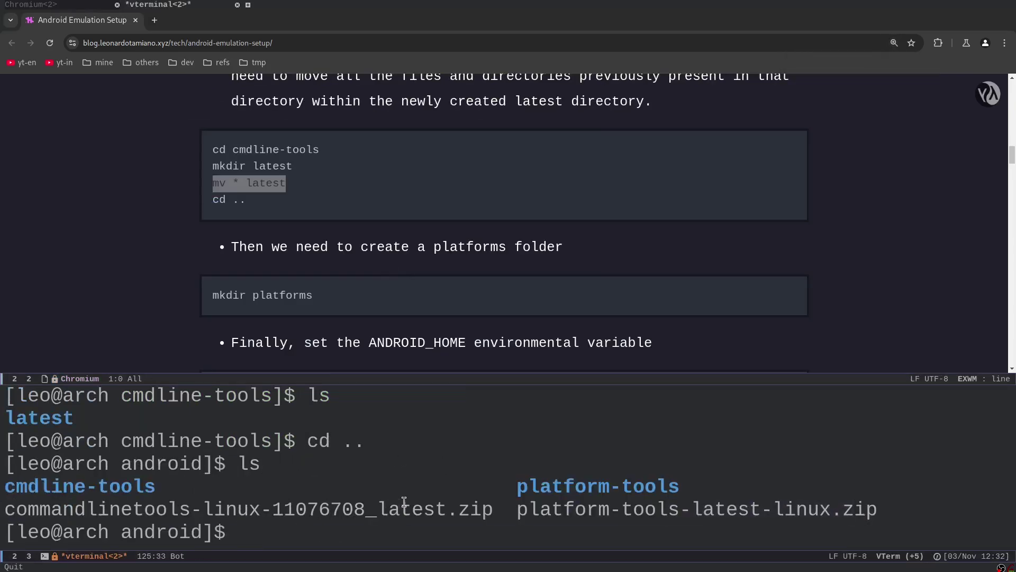
text(mkdir platforms)
key(Return)
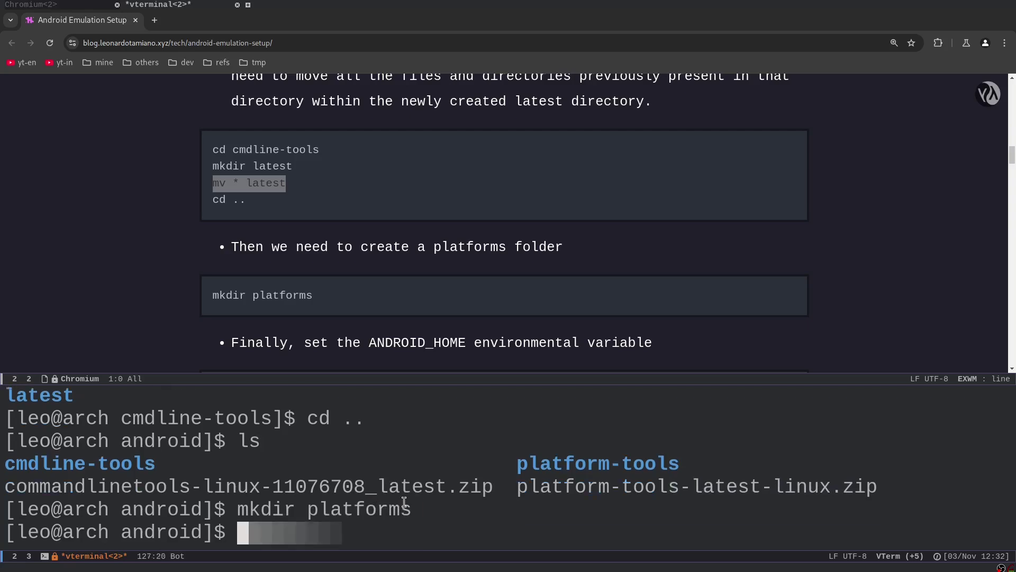
Step: Export the ANDROID_HOME environment variable as $(pwd), adapting the article's export command to the current android folder
scroll(418, 315, down, 4)
drag(231, 215, 668, 223)
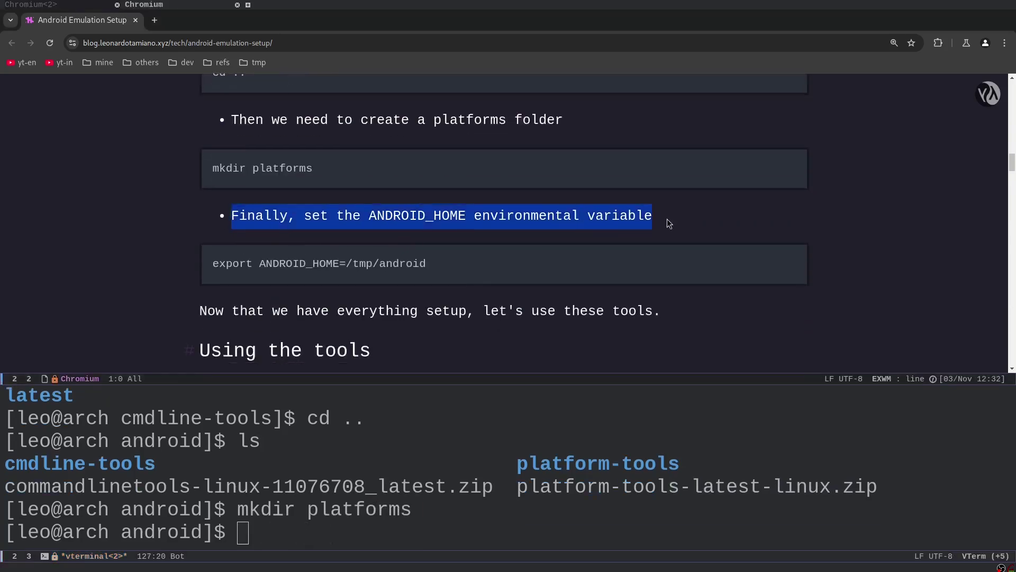
drag(201, 269, 507, 272)
right_click(450, 262)
click(465, 271)
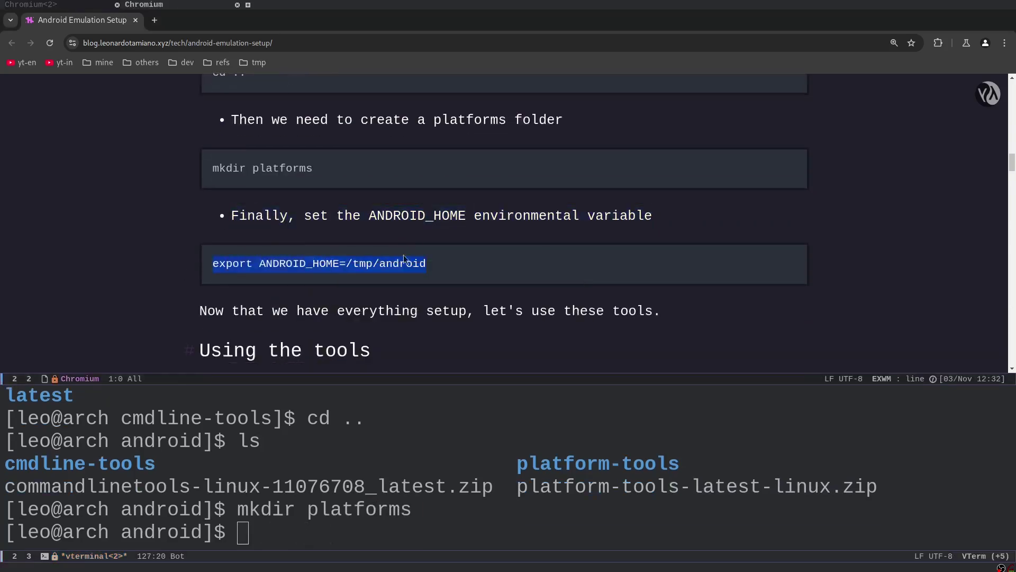
key(ctrl+y)
key(alt+b)
key(alt+b)
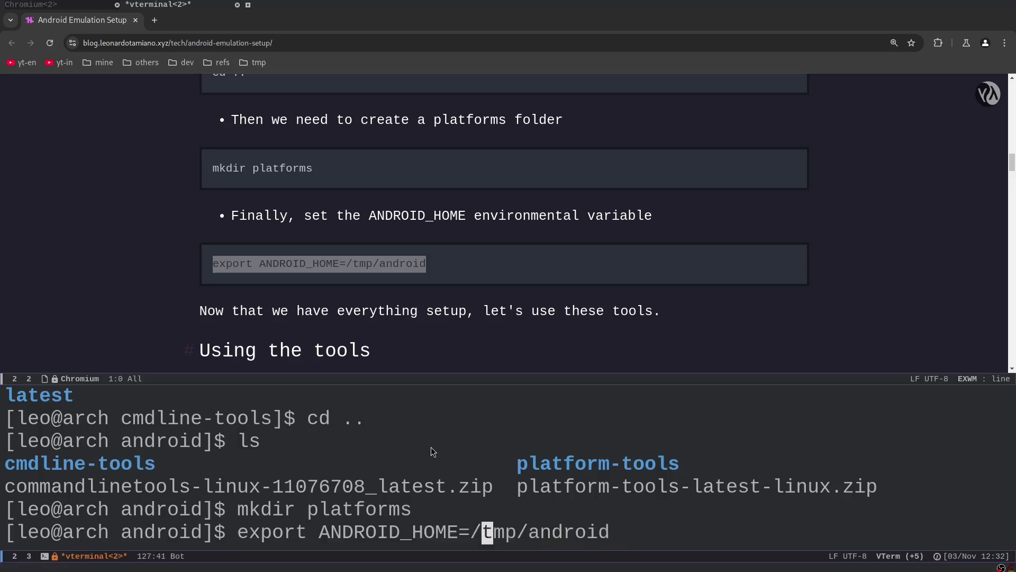
key(Left)
key(ctrl+k)
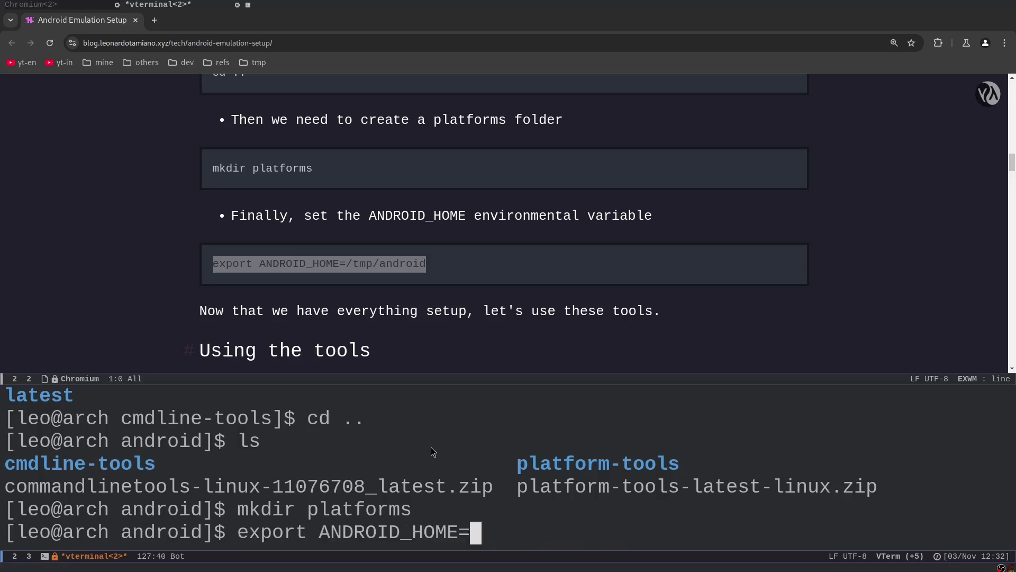
text($(pwd))
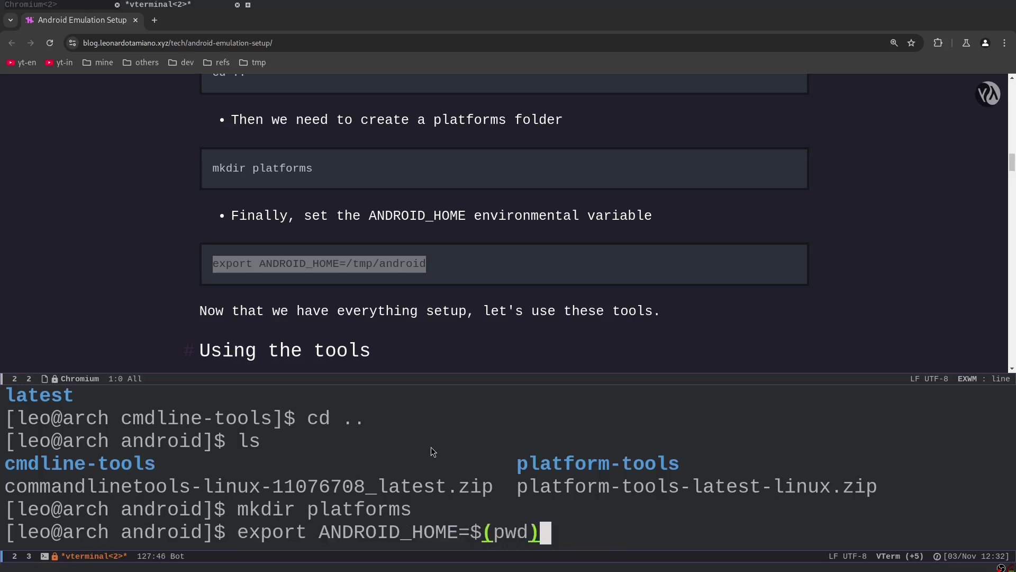
key(Return)
Step: Print ANDROID_HOME with echo, check the path it points to, and clear the terminal
text(echo $A)
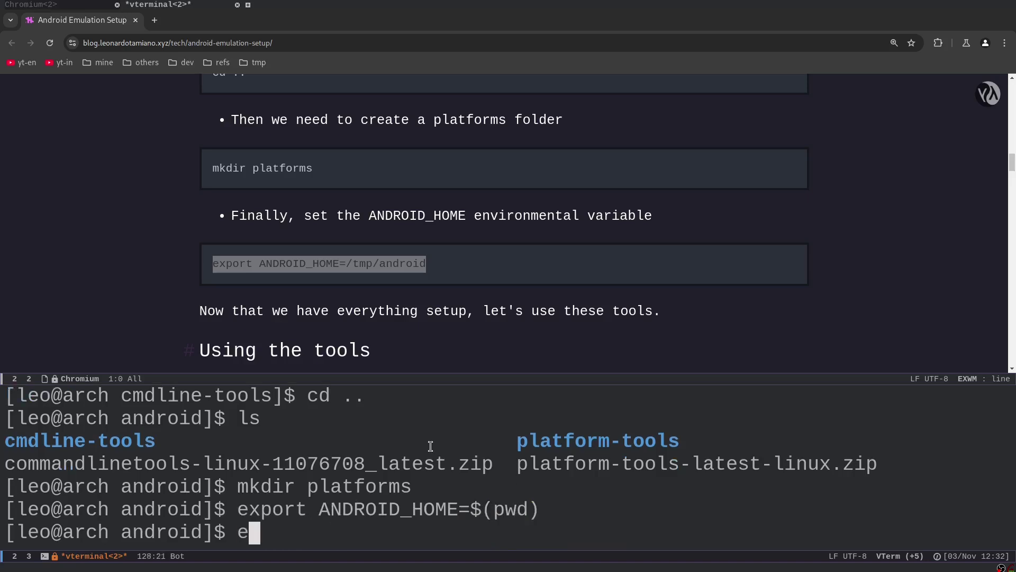
text(NDROID_HOME)
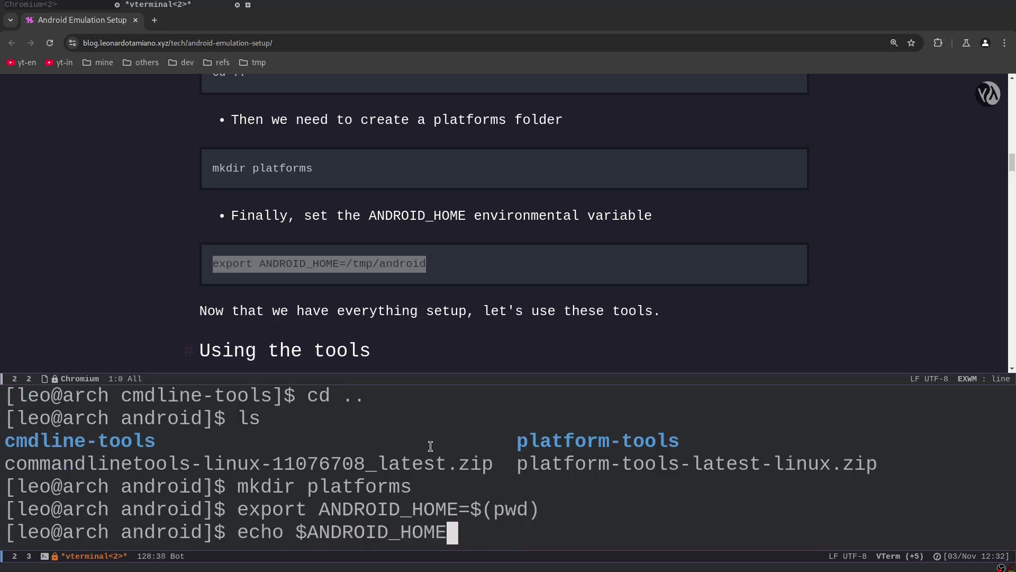
key(Return)
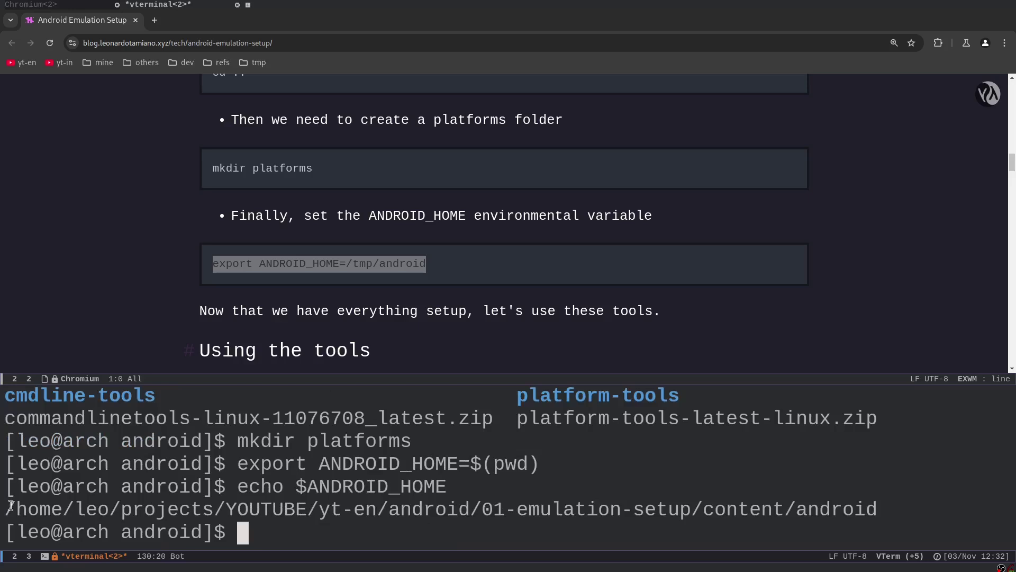
drag(6, 509, 976, 504)
click(405, 464)
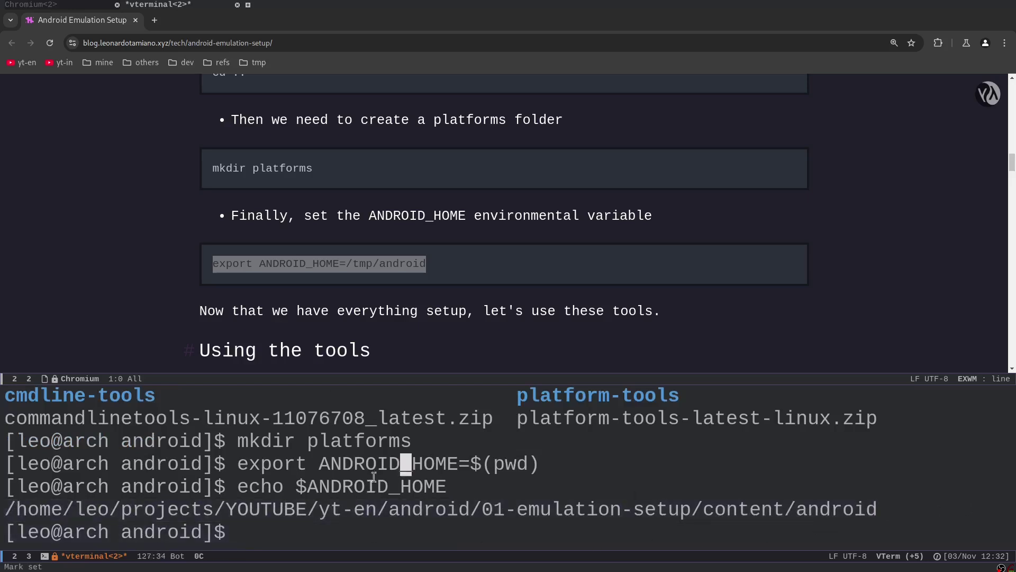
drag(309, 509, 858, 509)
key(ctrl+g)
key(ctrl+c)
key(ctrl+t)
text(clear)
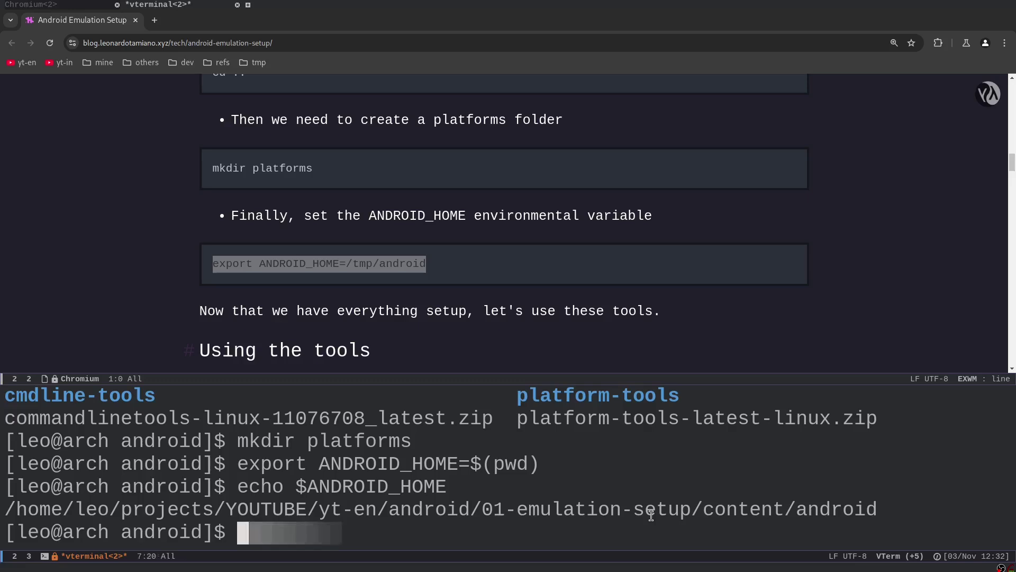
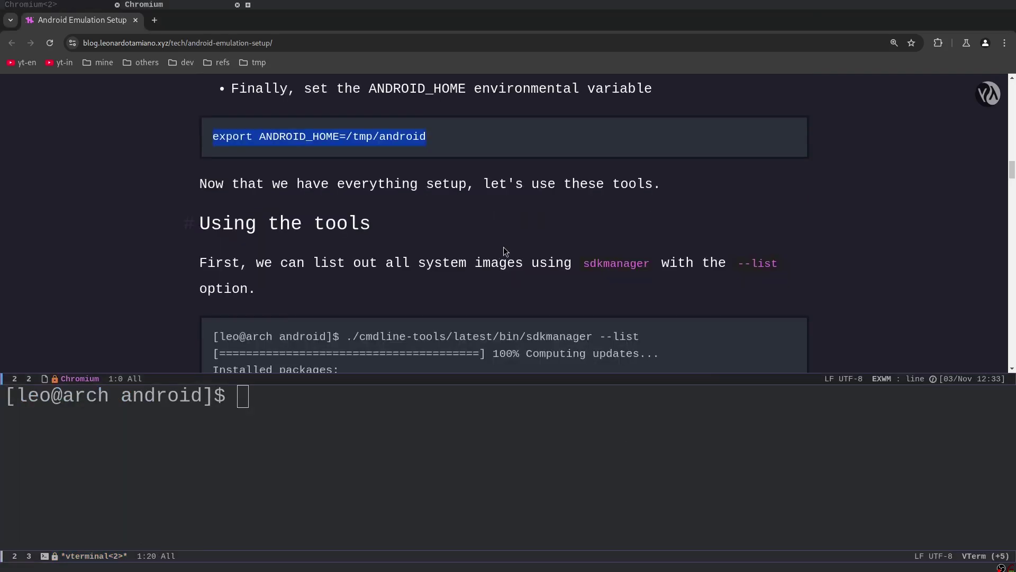
Step: Review the article's setup commands from the tool downloads through ANDROID_HOME, and read the start of Using the tools
scroll(315, 249, up, 8)
scroll(315, 250, up, 5)
drag(364, 378, 367, 423)
drag(226, 195, 363, 208)
drag(231, 312, 423, 319)
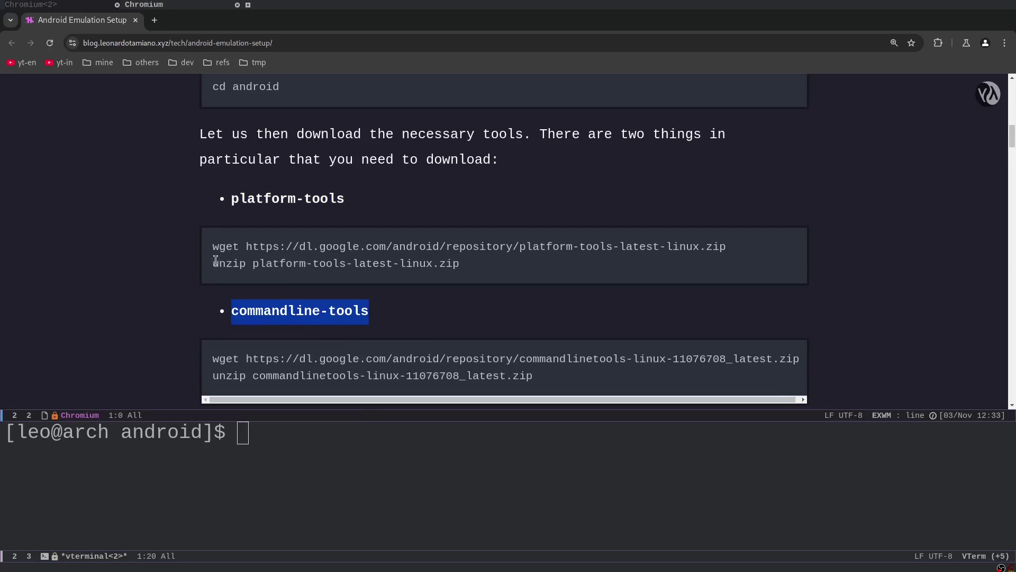
drag(215, 255, 459, 265)
scroll(345, 254, down, 11)
triple_click(210, 238)
drag(233, 212, 403, 212)
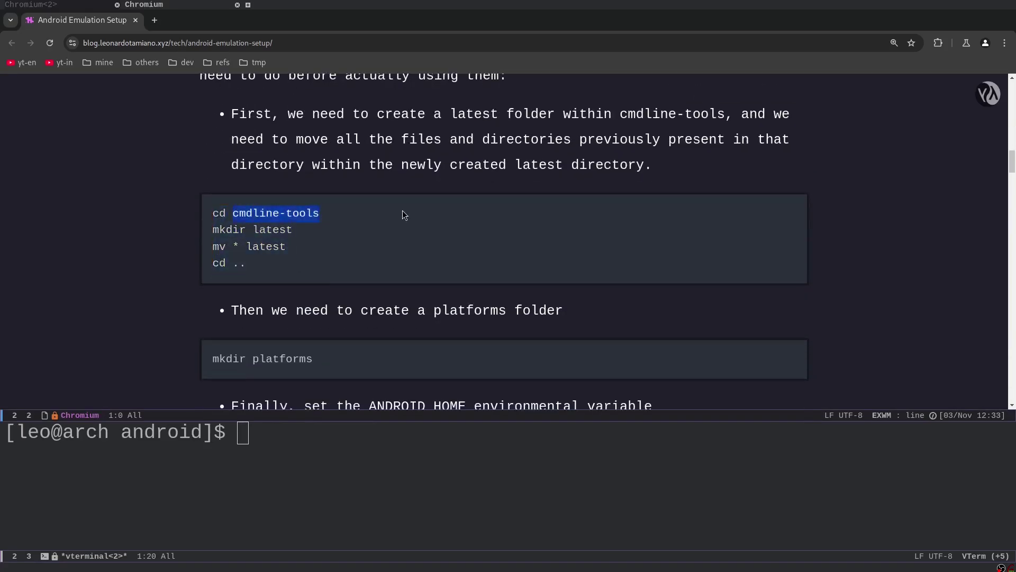
drag(253, 229, 304, 230)
drag(211, 247, 312, 249)
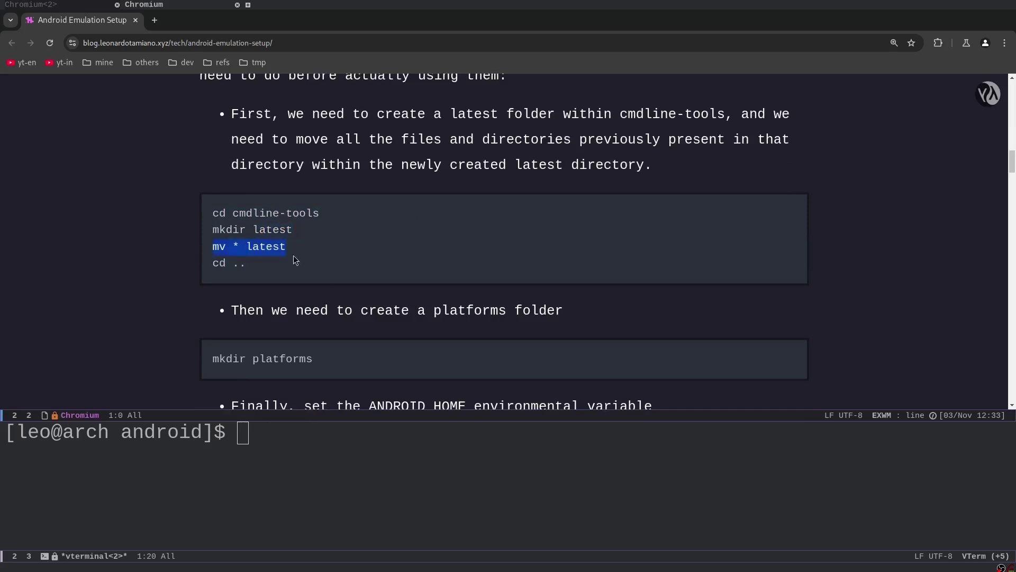
scroll(225, 332, down, 1)
drag(219, 295, 394, 292)
scroll(394, 292, down, 2)
click(550, 252)
drag(253, 169, 322, 167)
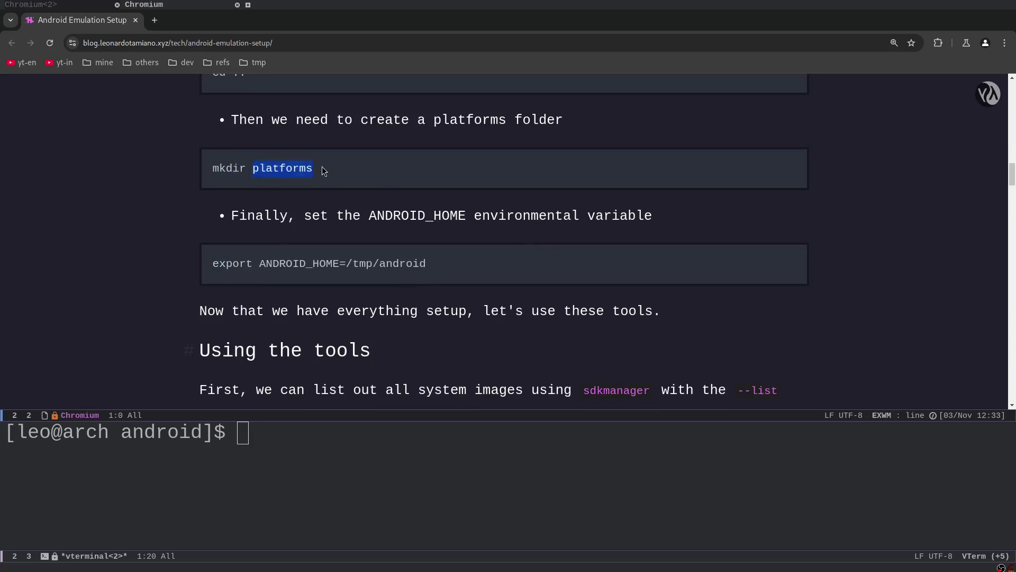
drag(212, 263, 408, 274)
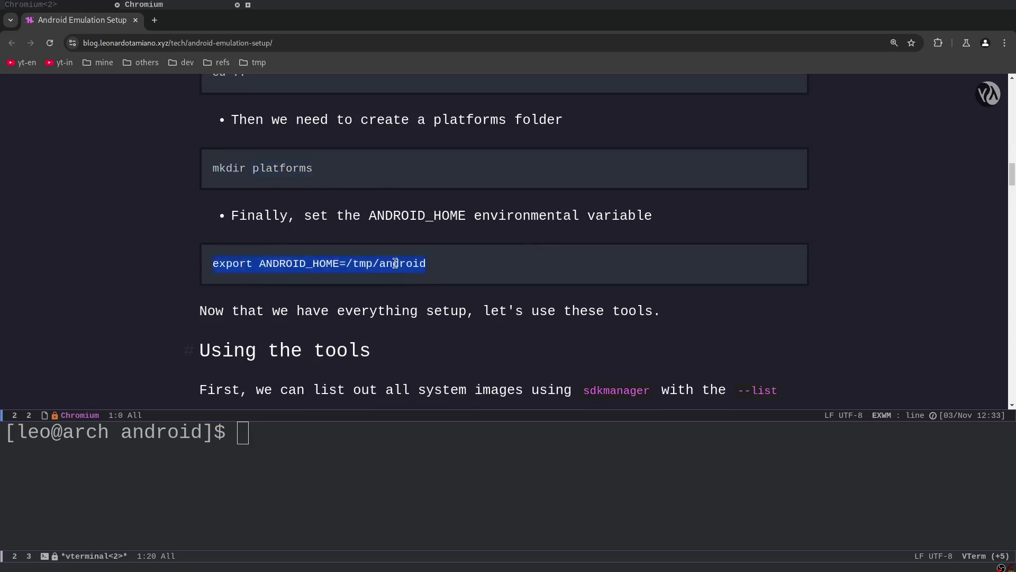
scroll(394, 261, down, 3)
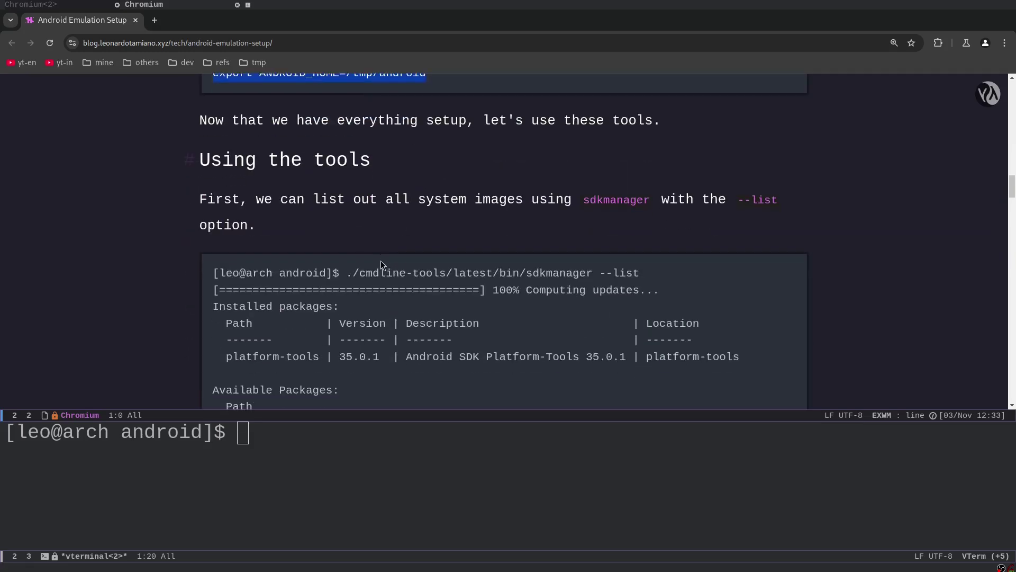
click(375, 429)
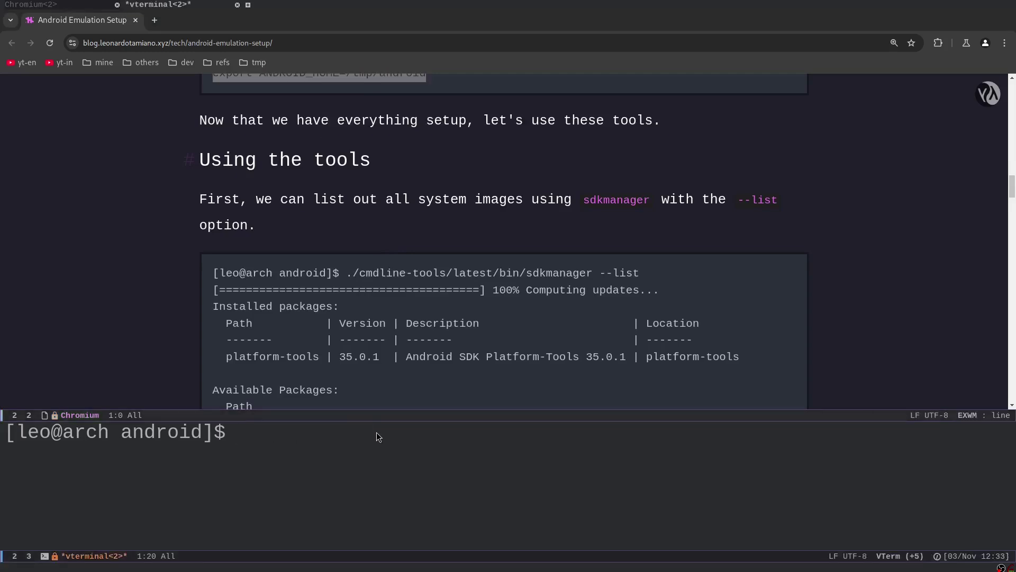
Step: List the contents of the android folder and reduce the terminal's text size
text(ls)
key(Return)
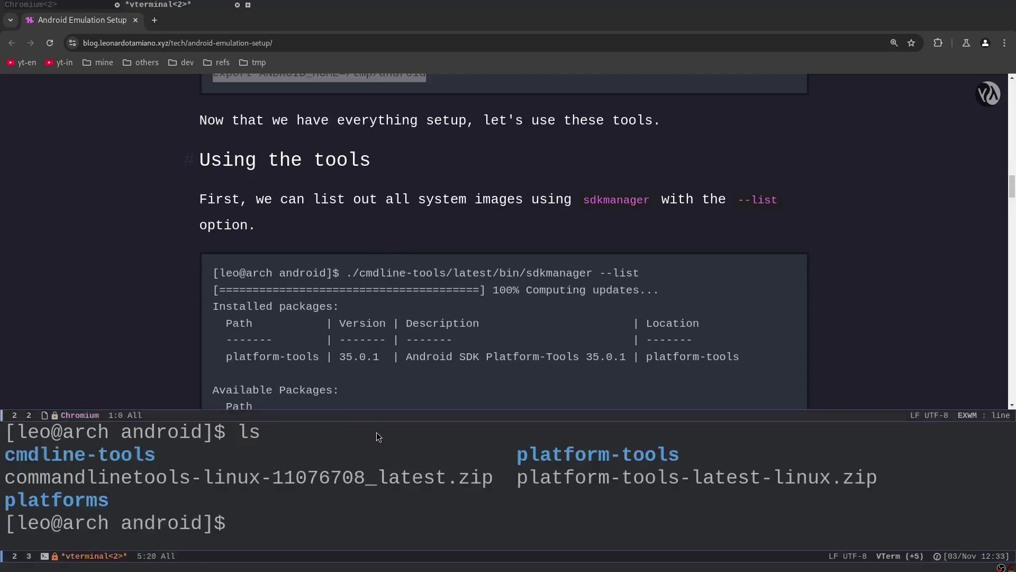
key(ctrl+x)
key(ctrl+minus)
key(minus)
Step: Run ./cmdline-tools/latest/bin/sdkmanager --list in an enlarged terminal pane to list the SDK packages
text(./cm)
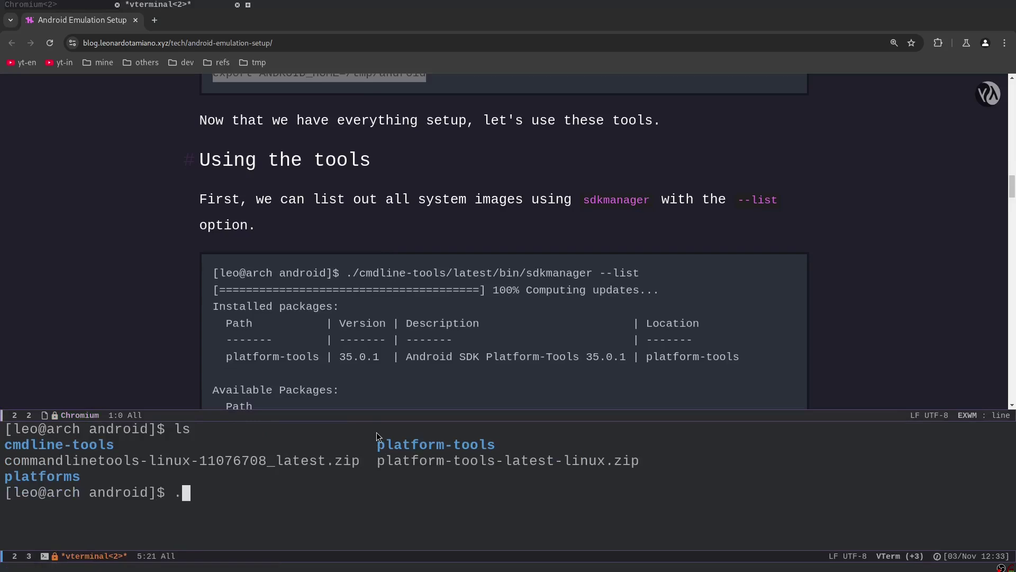
key(Tab)
key(Tab)
text(b)
key(Tab)
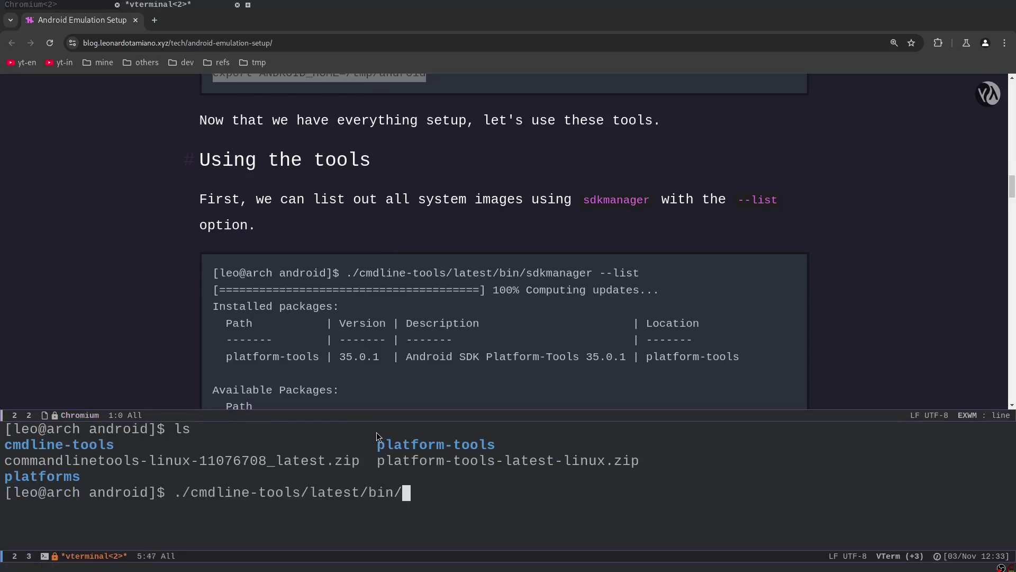
text(sd)
key(Tab)
text(--list)
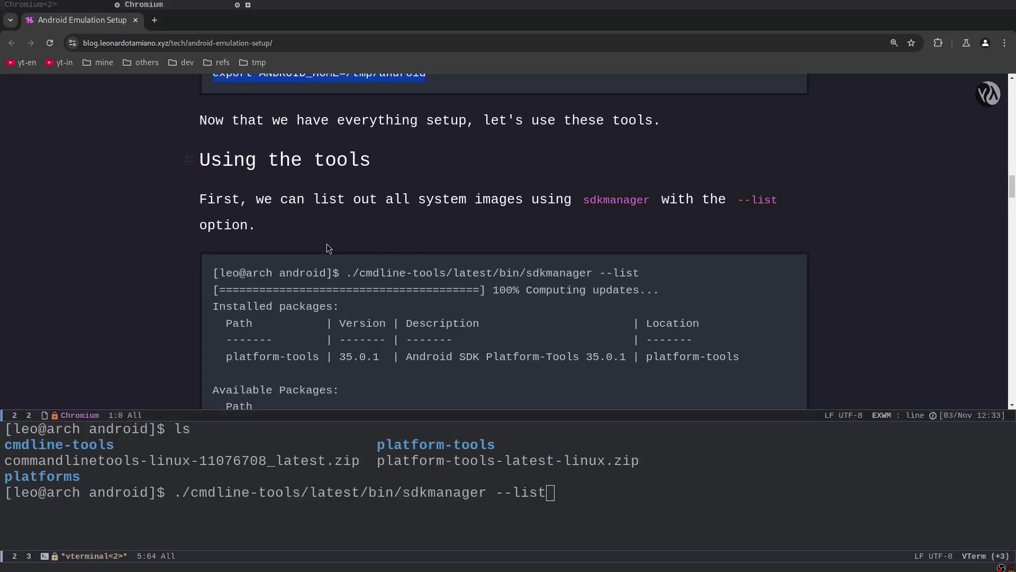
drag(491, 415, 491, 347)
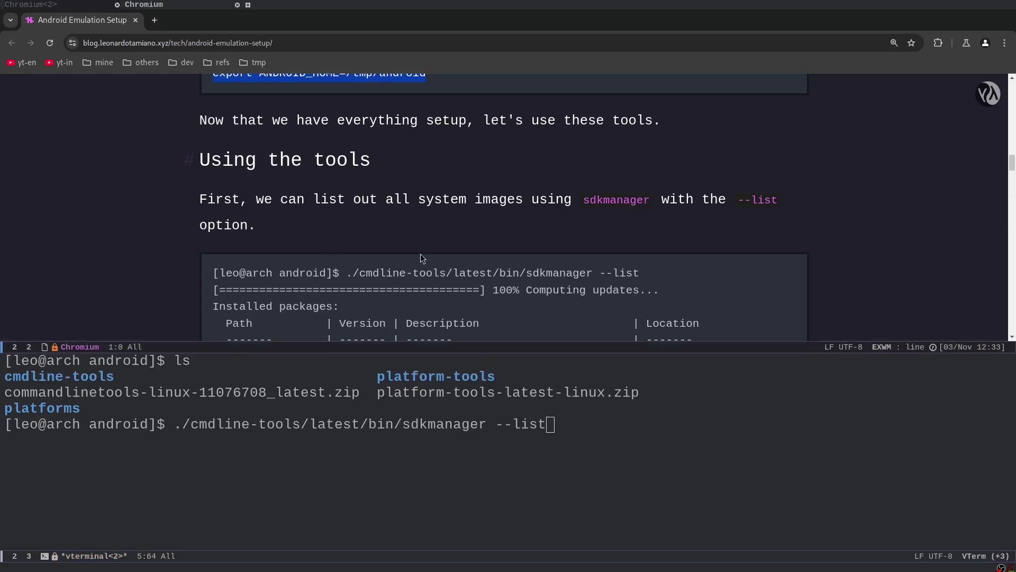
scroll(422, 255, up, 2)
key(Return)
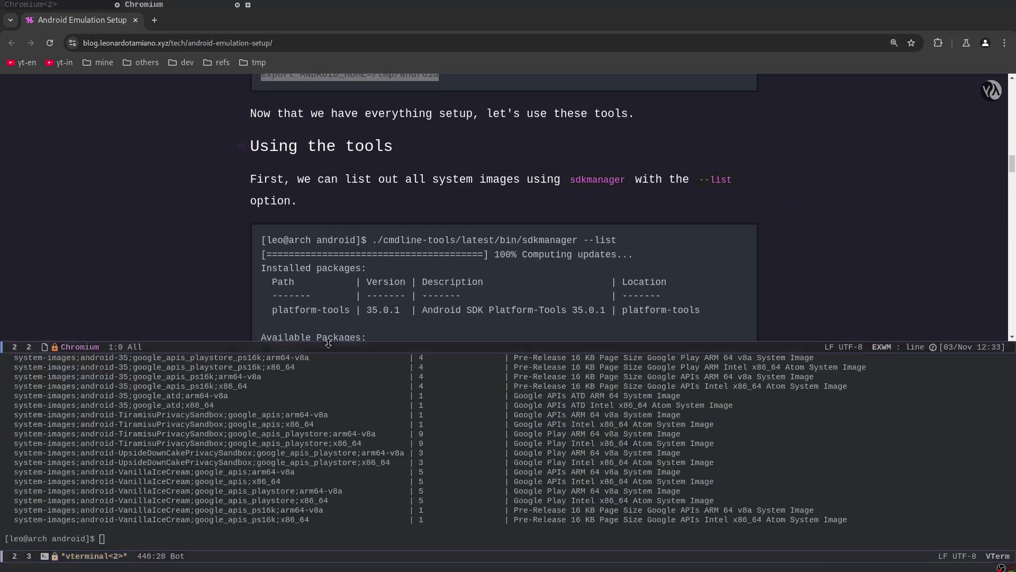
Step: Go back to the start of the package listing, check its columns, and read the article's explanation of path, version and description
key(ctrl+x)
key(plus)
scroll(272, 487, up, 20)
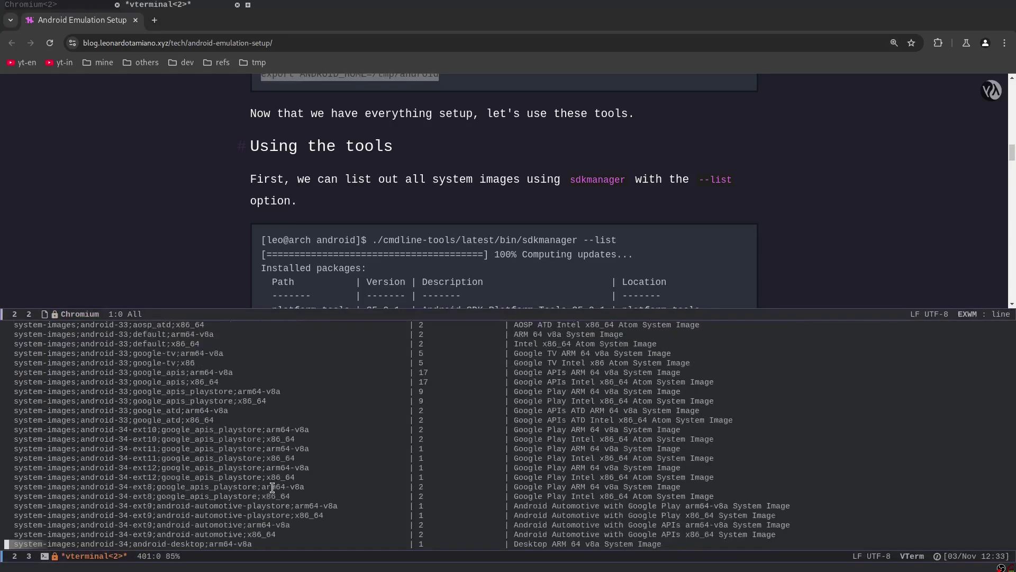
scroll(272, 487, up, 20)
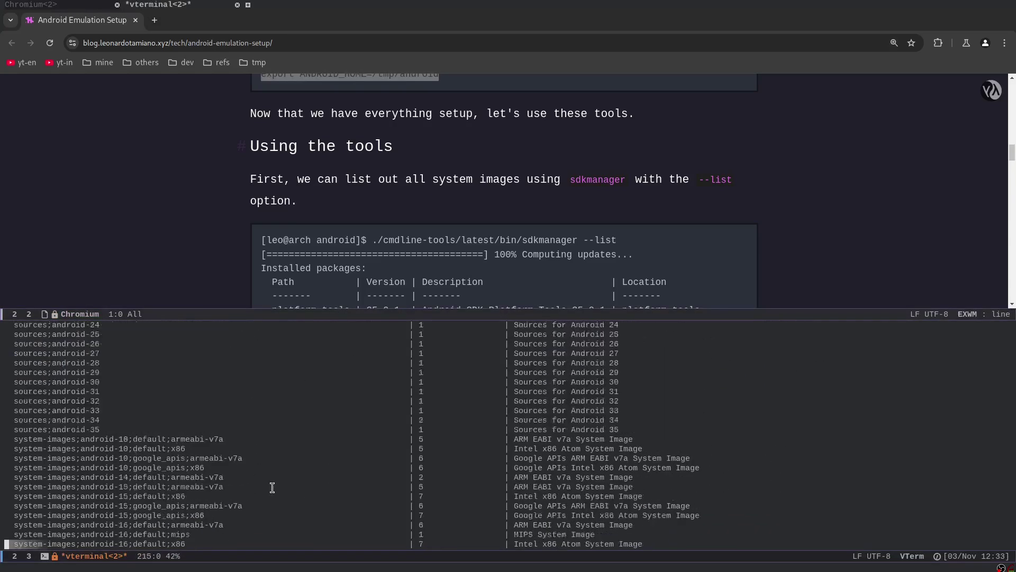
scroll(272, 487, up, 15)
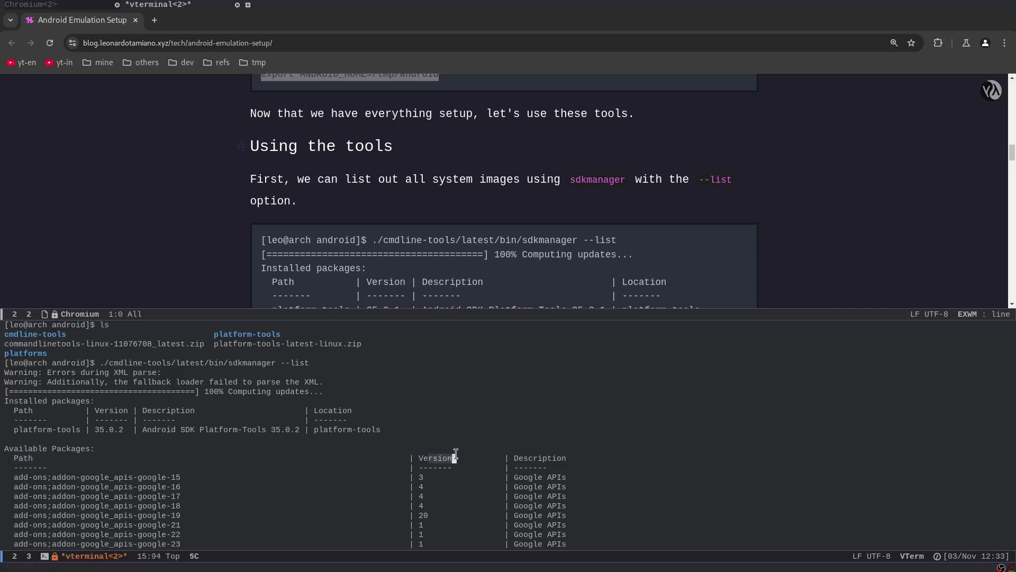
drag(513, 458, 592, 459)
click(479, 281)
scroll(478, 281, down, 4)
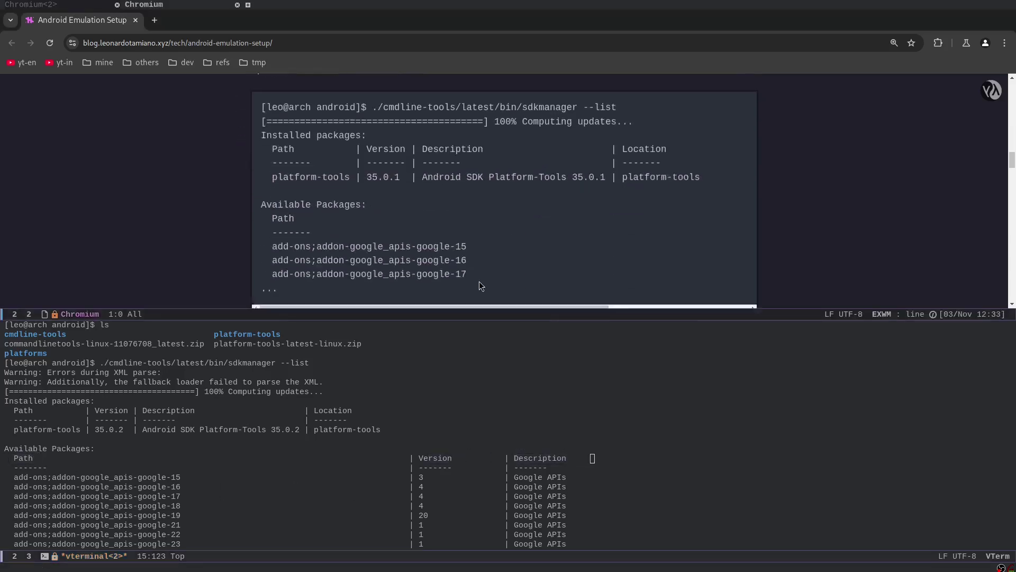
scroll(462, 273, down, 3)
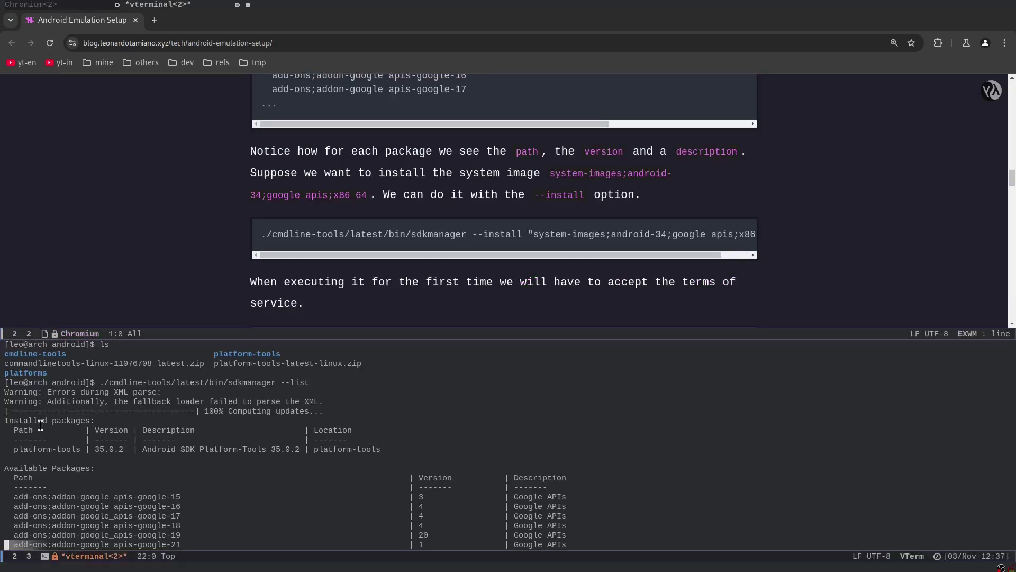
Step: Examine the Installed packages section and the first add-ons entries under Available Packages in the sdkmanager output
drag(5, 420, 87, 424)
drag(14, 449, 125, 449)
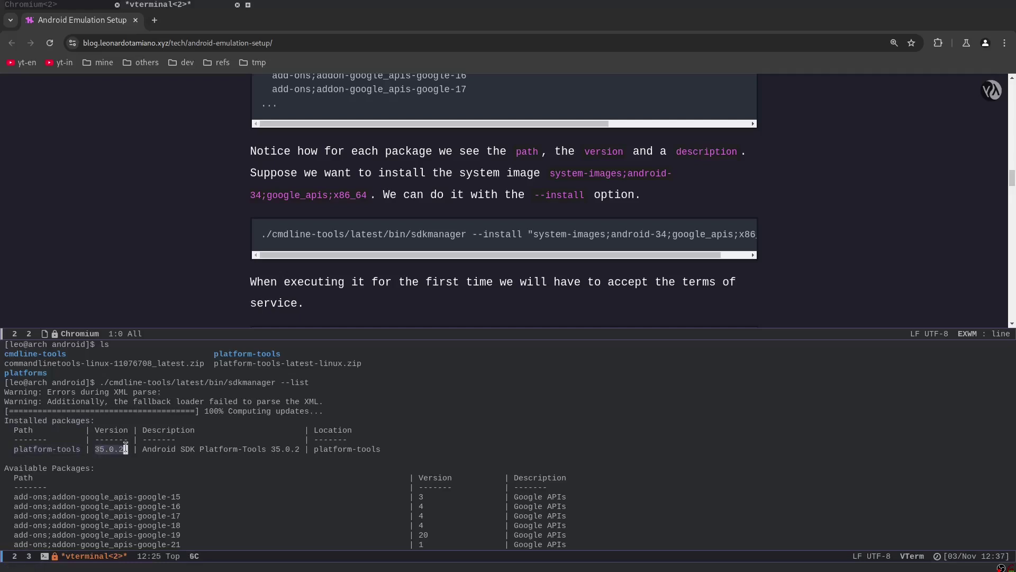
scroll(128, 447, down, 1)
drag(6, 439, 169, 475)
scroll(169, 475, down, 3)
drag(13, 421, 141, 492)
Step: Look through the remaining available packages, focusing on the system-images entries from android-30 up to android-34
scroll(113, 477, down, 2)
scroll(136, 486, down, 6)
scroll(114, 475, down, 20)
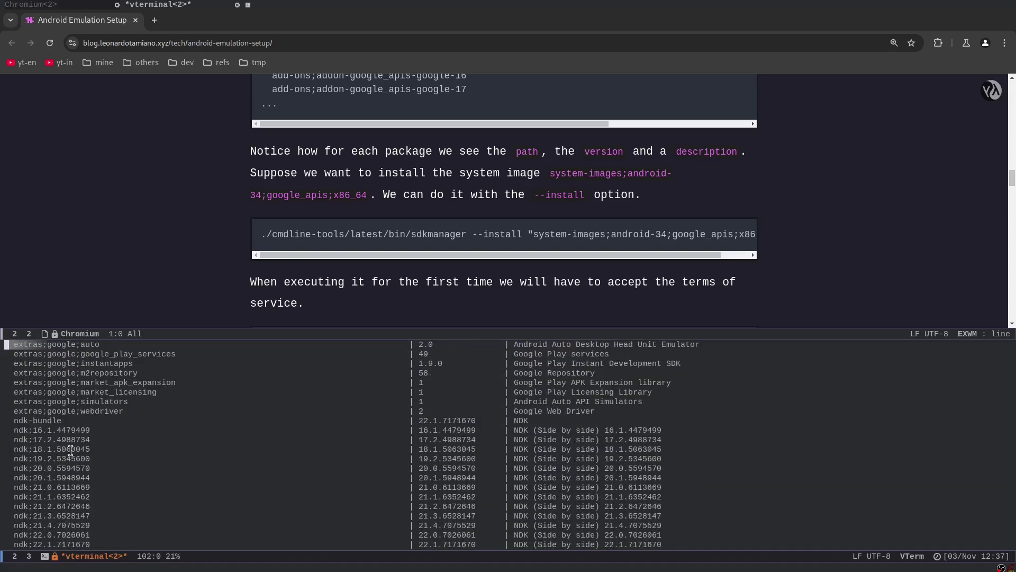
scroll(71, 450, down, 15)
drag(26, 416, 339, 507)
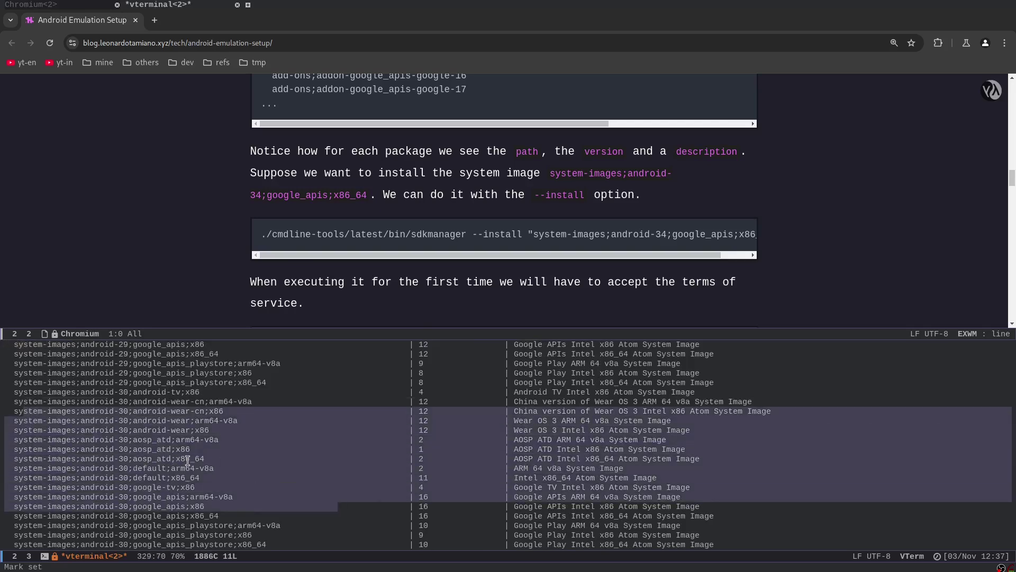
scroll(188, 461, down, 3)
drag(16, 421, 296, 486)
scroll(237, 471, down, 2)
drag(110, 421, 139, 432)
scroll(132, 426, down, 2)
scroll(139, 431, down, 2)
drag(75, 431, 182, 446)
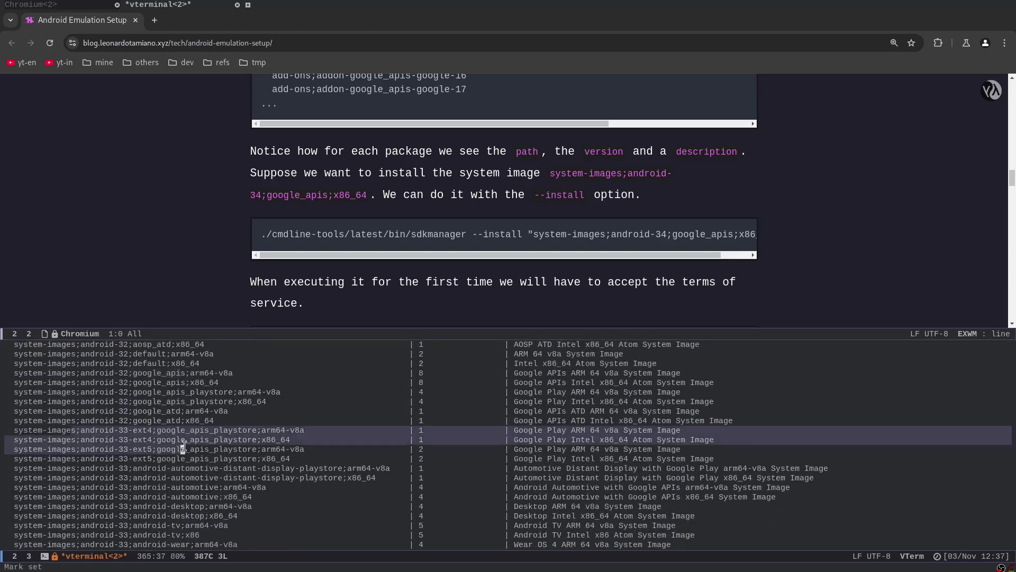
scroll(175, 446, down, 4)
scroll(152, 446, down, 4)
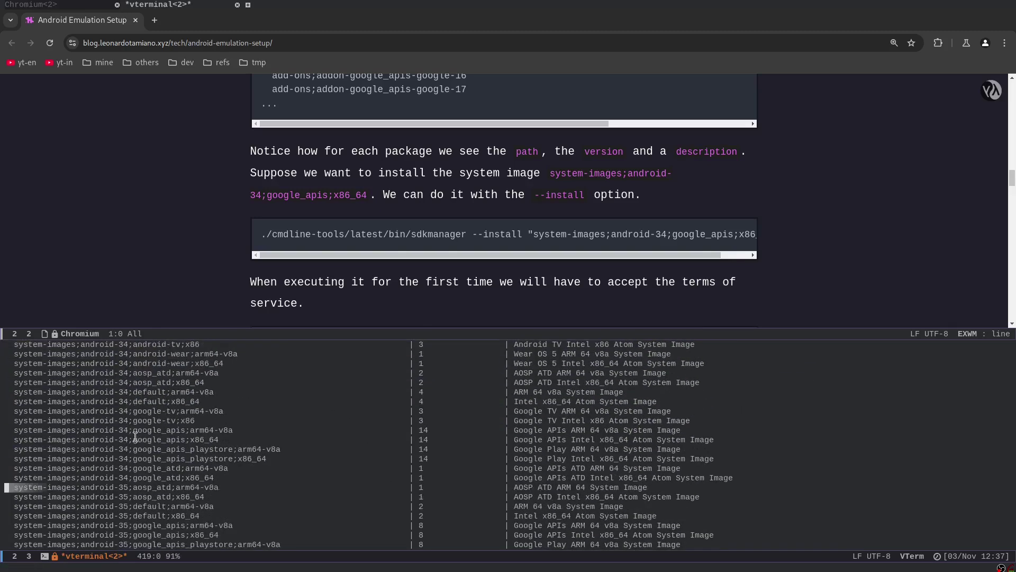
Step: Examine how the android-34 system image paths combine API level, variant and architecture, using the android-wear and android-tv entries
drag(122, 393, 135, 393)
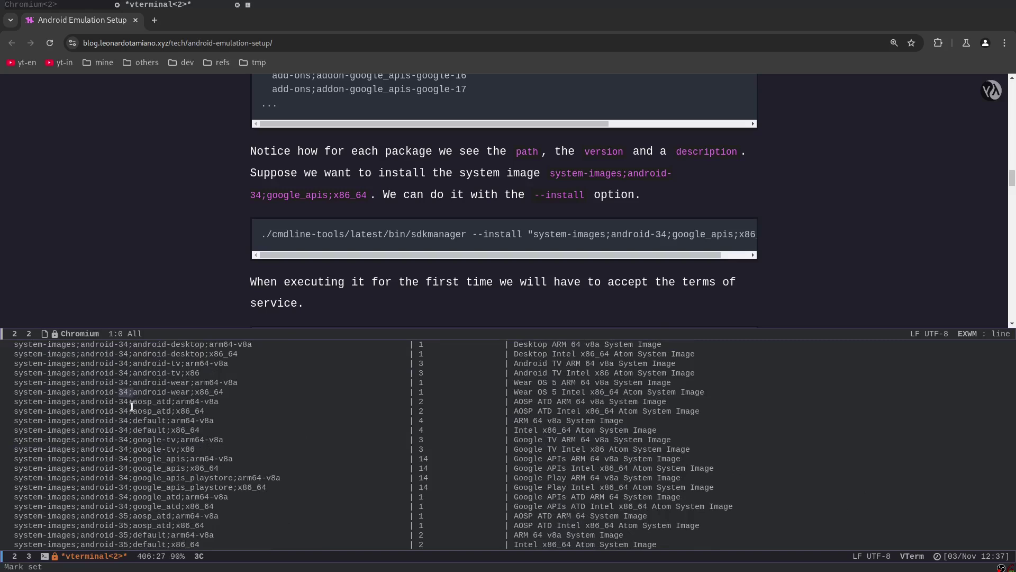
key(ctrl+g)
drag(136, 393, 224, 391)
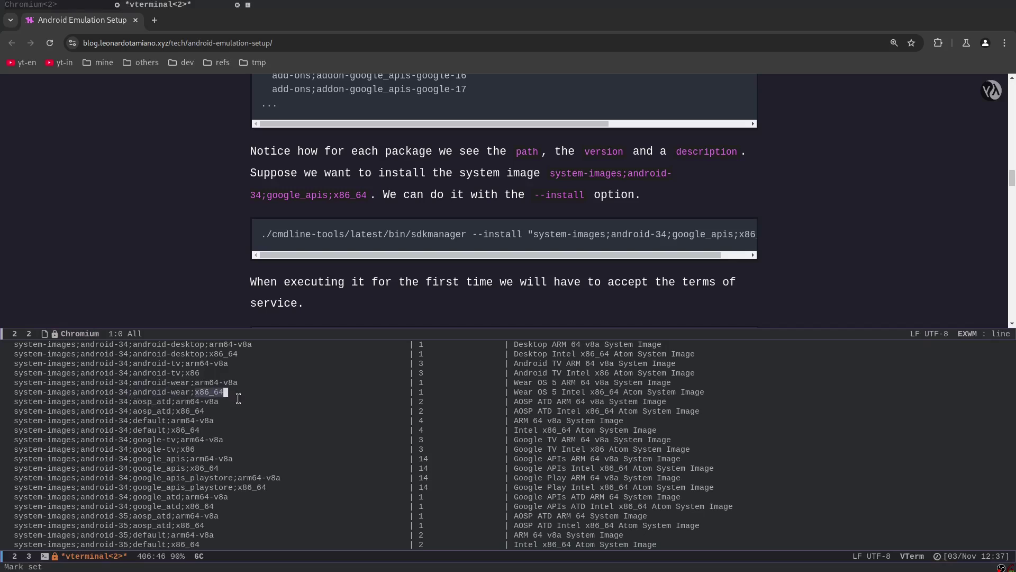
drag(134, 392, 183, 373)
click(154, 421)
key(ctrl+g)
scroll(157, 397, up, 1)
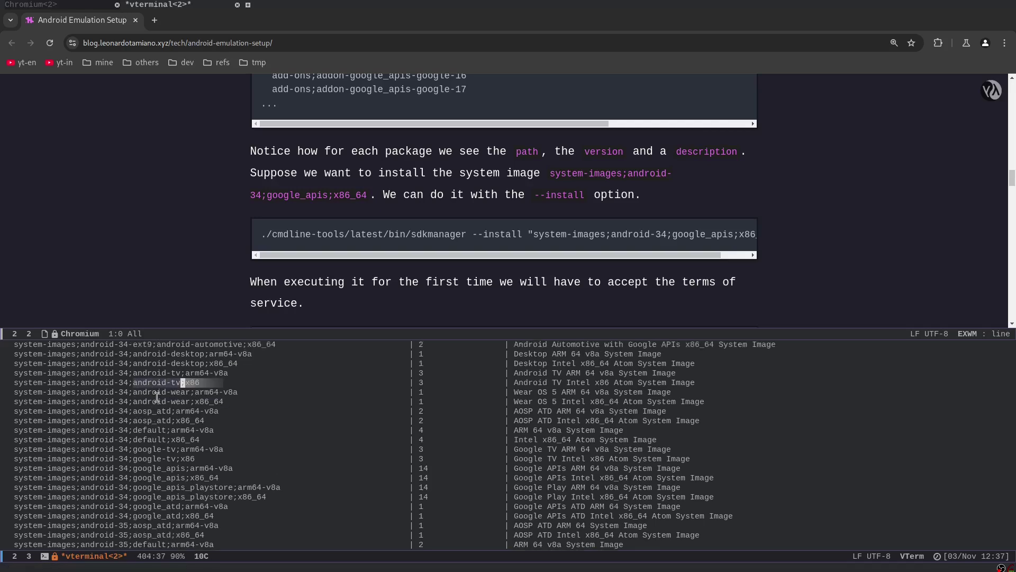
scroll(157, 397, down, 3)
Step: Read the name of the system image the article installs, system-images;android-34;google_apis;x86_64, part by part
click(264, 212)
drag(273, 195, 328, 197)
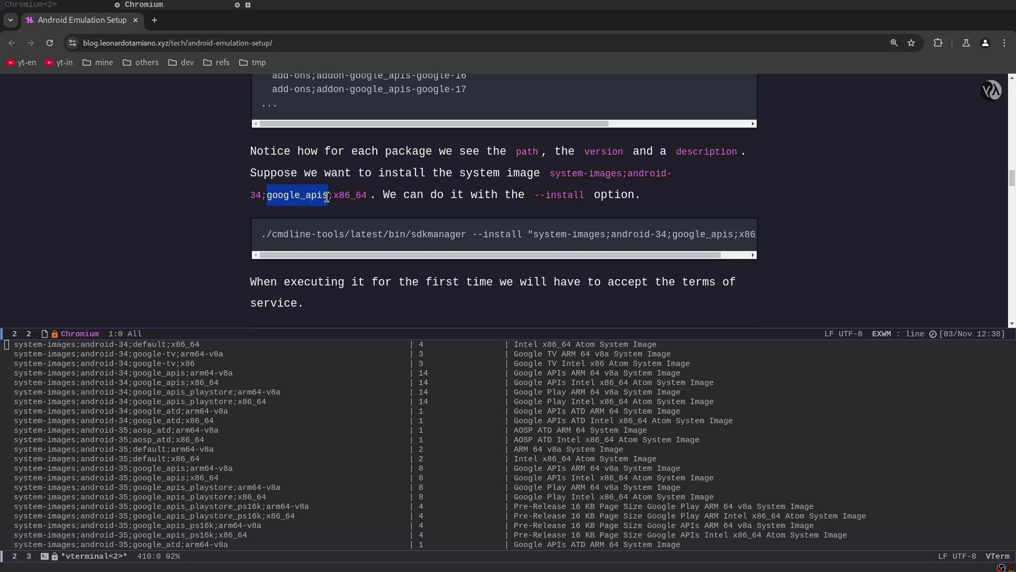
drag(552, 174, 262, 197)
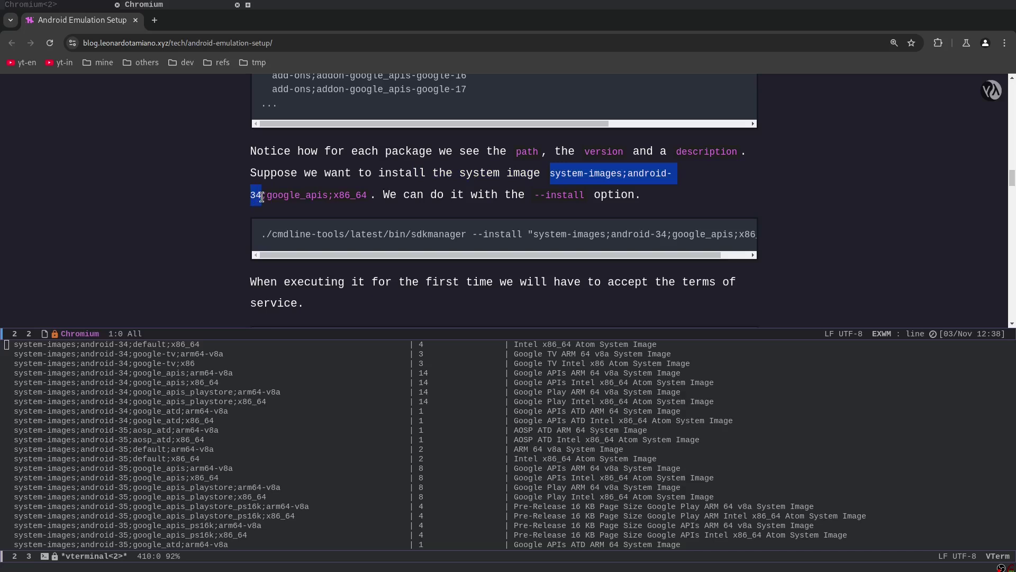
drag(261, 197, 369, 200)
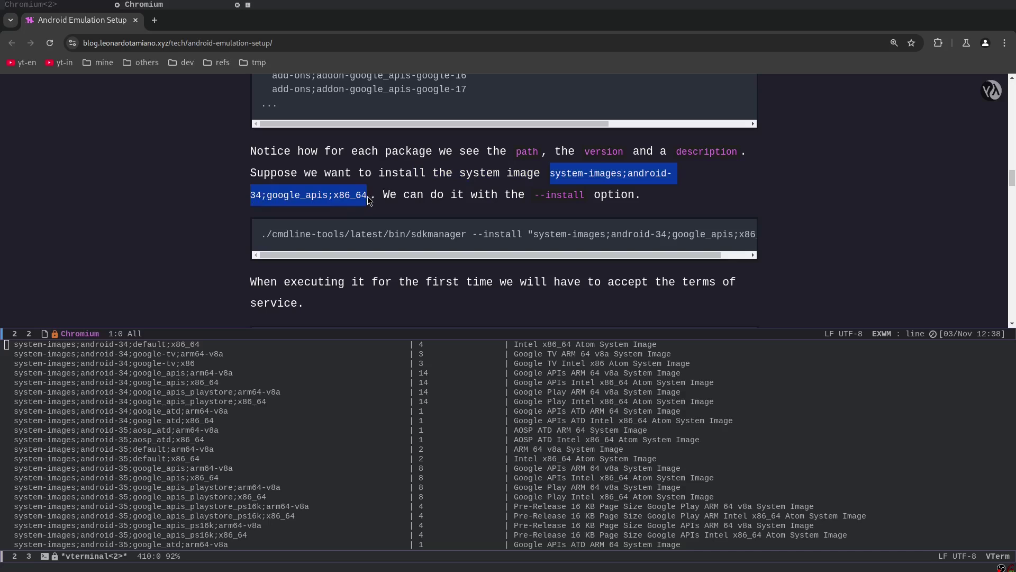
Step: Run the article's sdkmanager --install command for "system-images;android-34;google_apis;x86_64" and accept the license agreement
drag(517, 255, 579, 254)
drag(440, 238, 743, 236)
triple_click(435, 246)
right_click(442, 235)
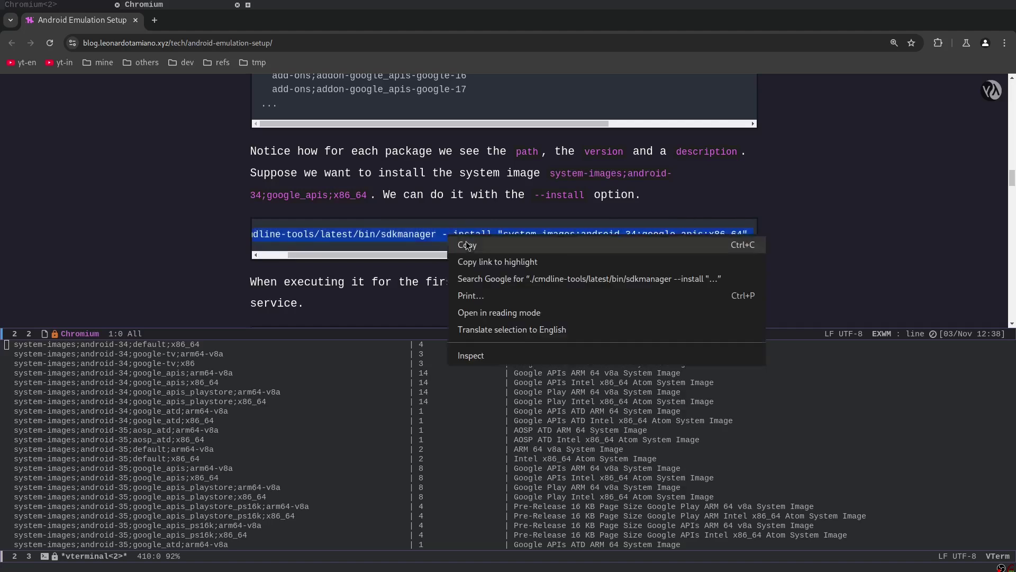
click(466, 243)
click(395, 403)
text(q)
key(ctrl+y)
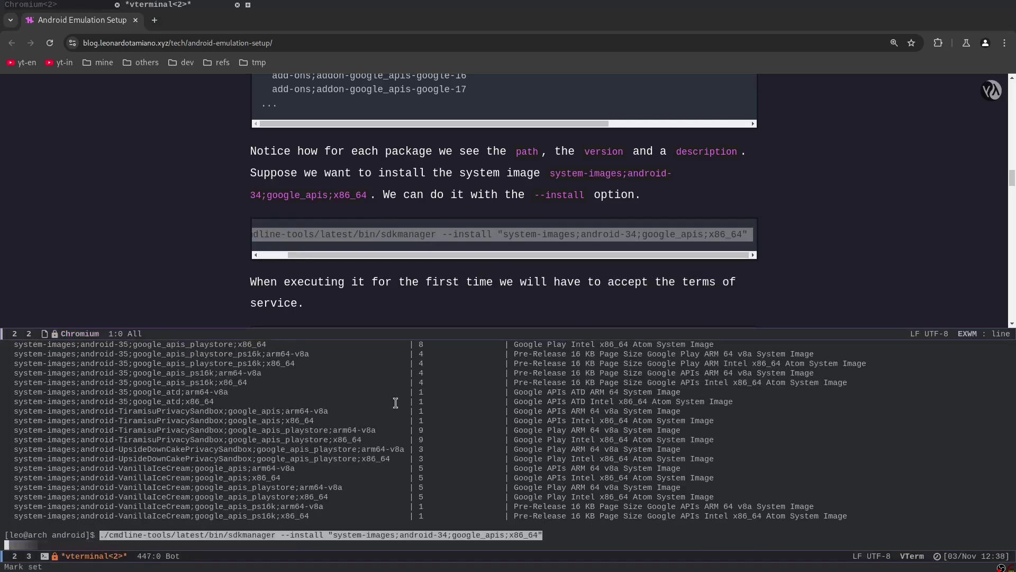
key(Return)
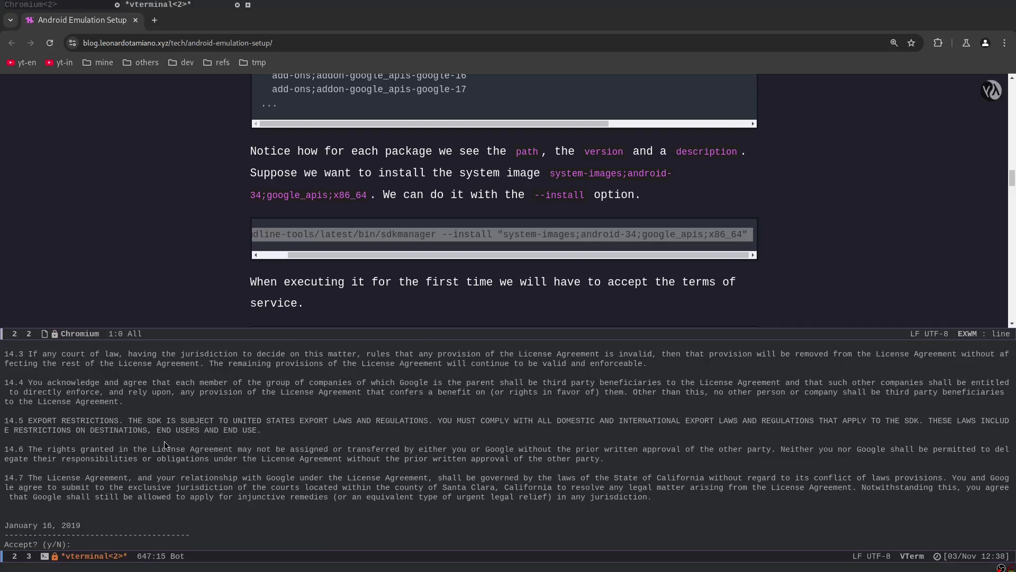
text(y)
key(Return)
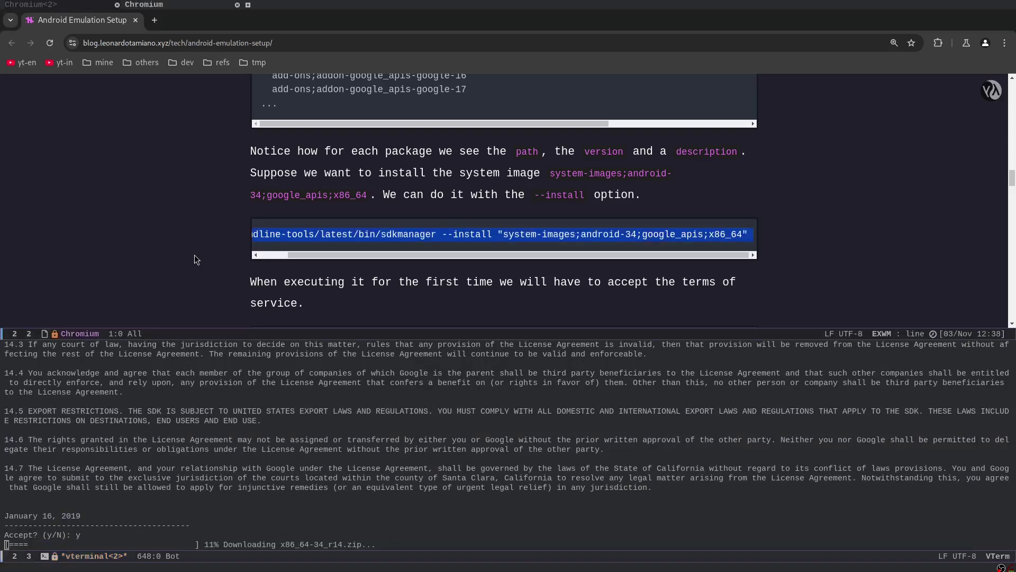
Step: Read the article's part on accepting the terms and creating an Android Virtual Device, enlarging the page text
scroll(195, 255, down, 3)
scroll(196, 255, up, 1)
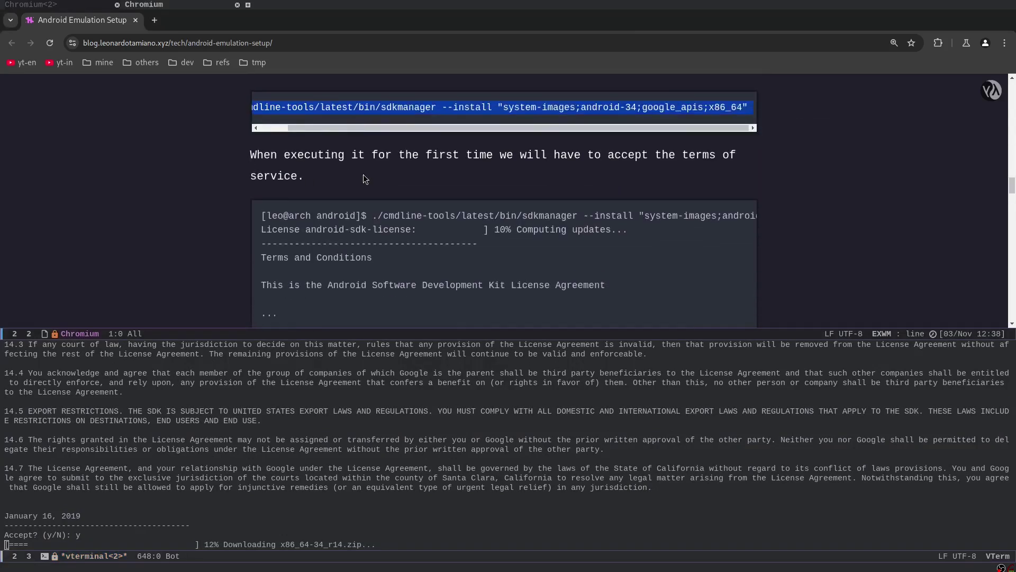
scroll(188, 233, down, 4)
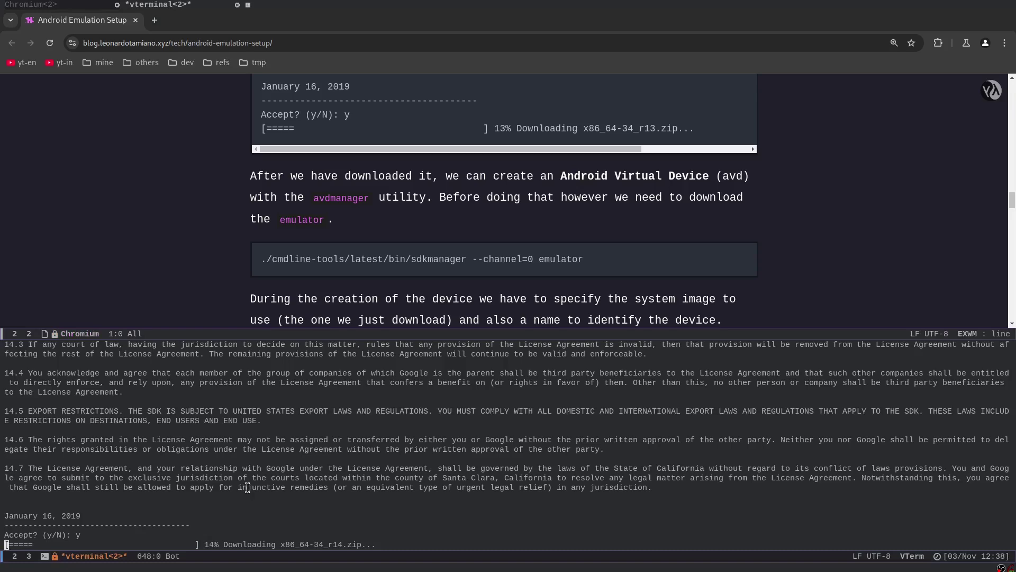
key(ctrl+x)
key(o)
key(ctrl+plus)
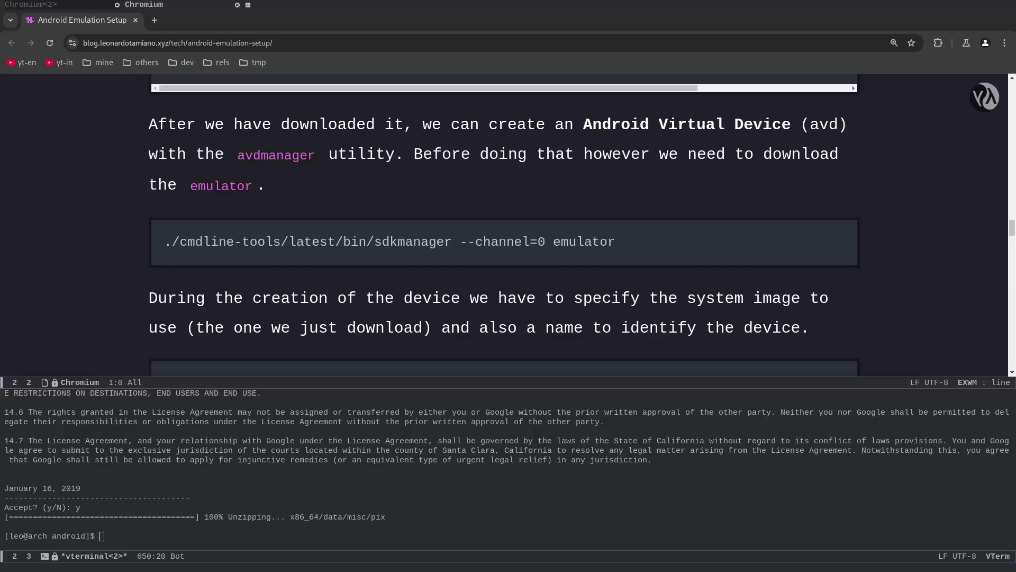
drag(587, 124, 792, 121)
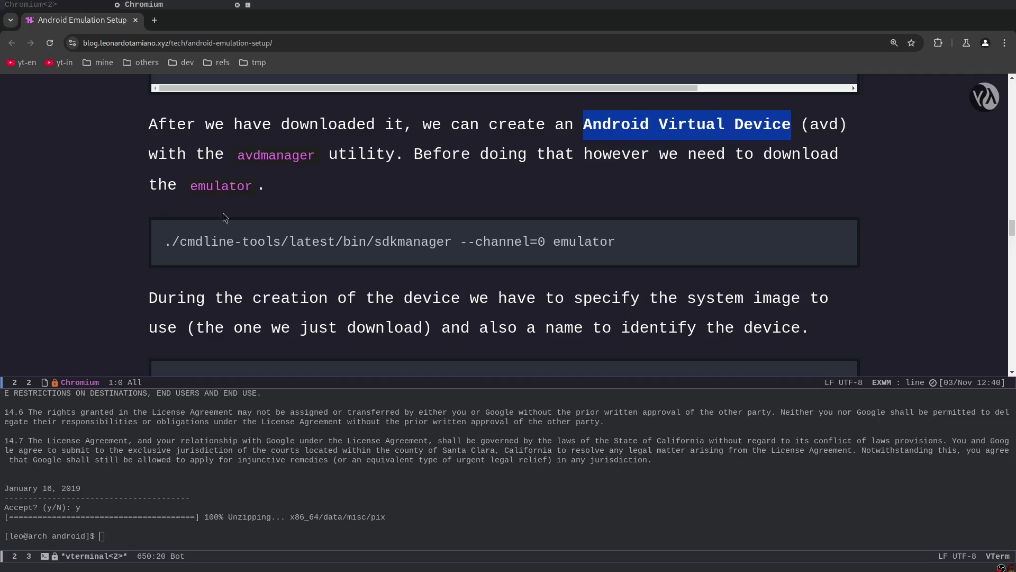
Step: Copy the article's emulator download command and run ./cmdline-tools/latest/bin/sdkmanager --channel=0 emulator in the terminal
drag(156, 249, 646, 246)
right_click(497, 245)
click(508, 251)
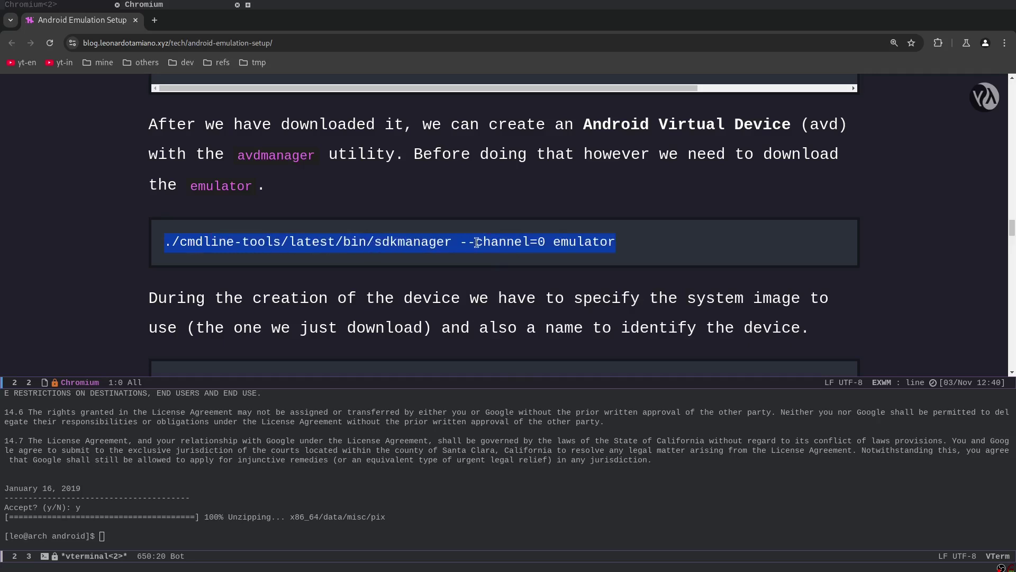
click(406, 476)
key(ctrl+y)
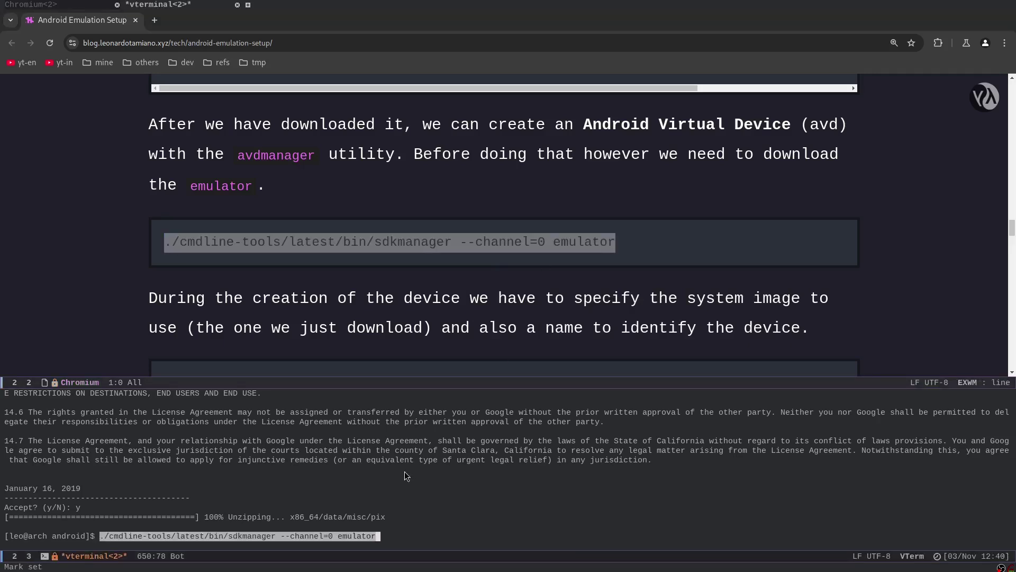
key(Return)
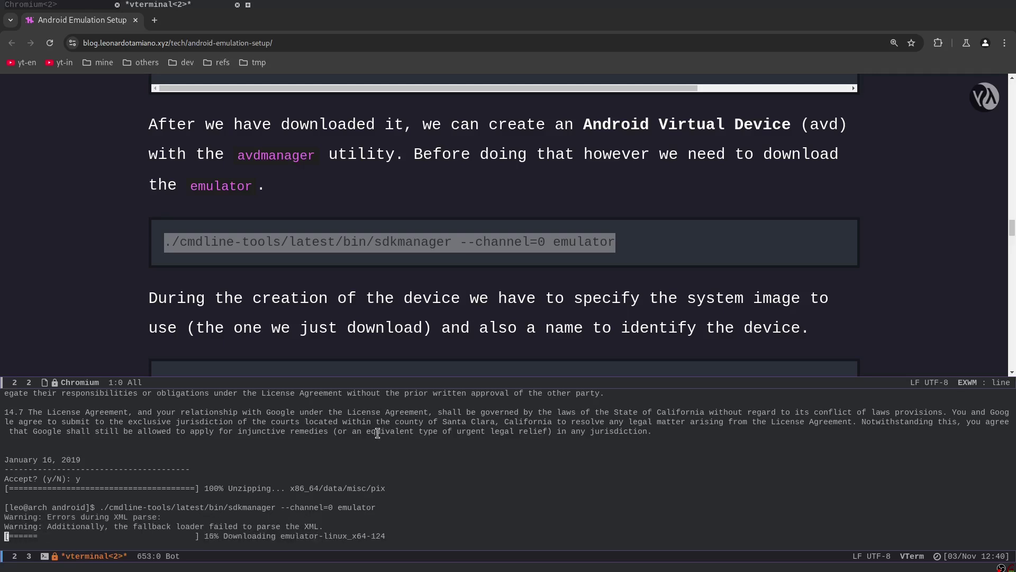
Step: Bring up the article's avdmanager create avd command and check the terminal output of the emulator download
scroll(222, 244, down, 3)
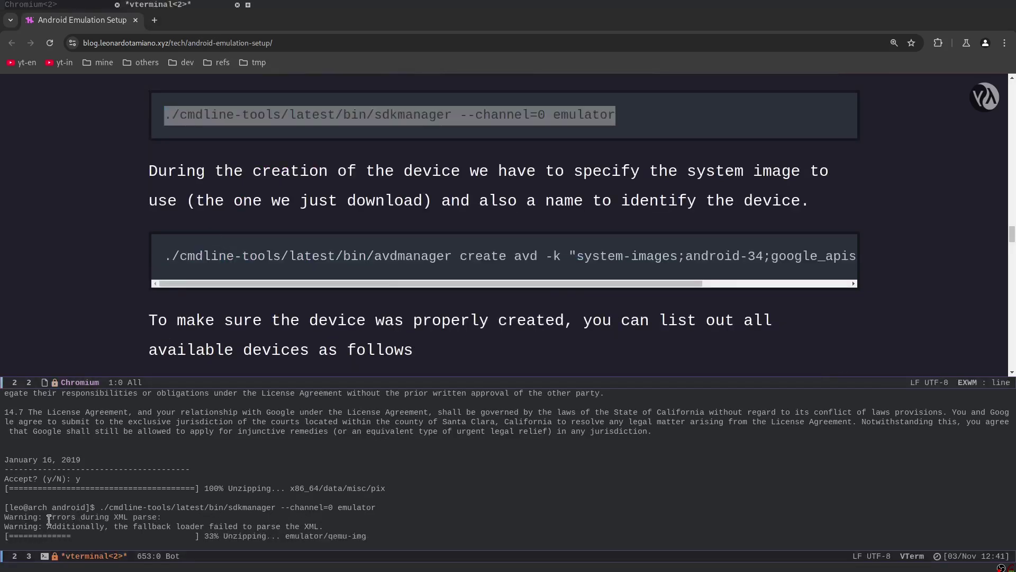
drag(49, 520, 163, 516)
key(ctrl+g)
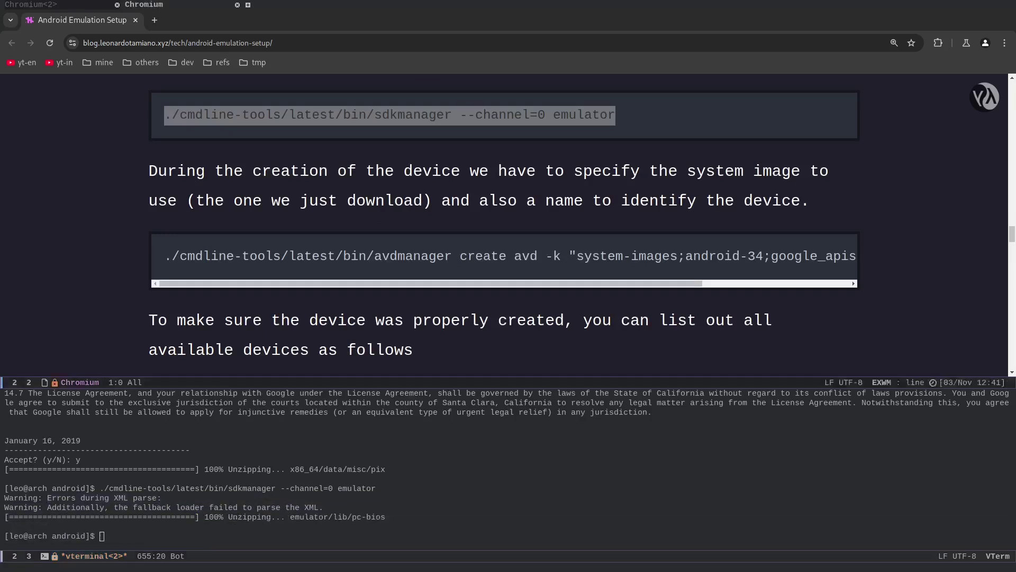
Step: List the android folder in the terminal, enter the emulator directory and list its files
drag(220, 517, 379, 516)
key(ctrl+g)
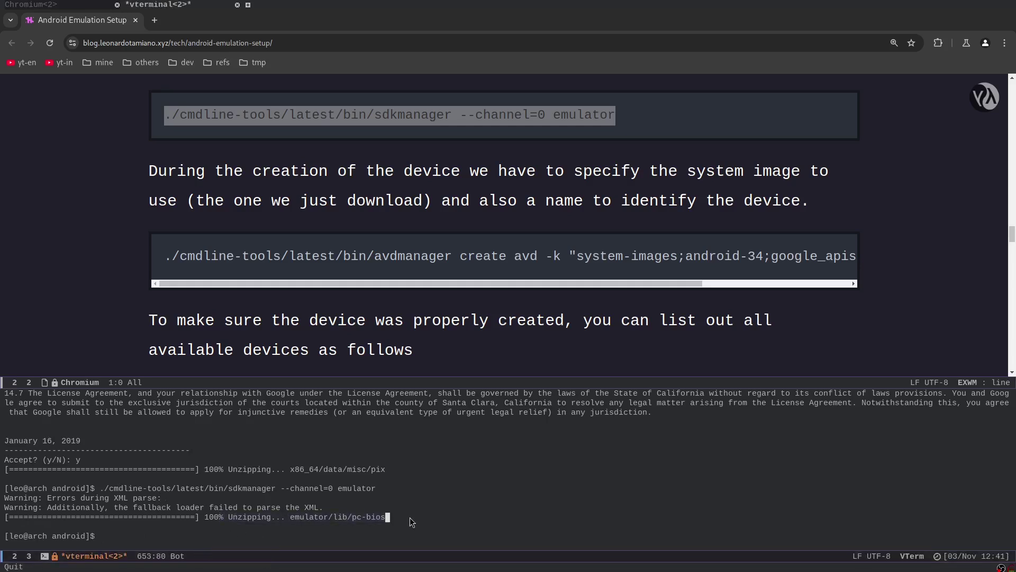
text(ls)
key(Return)
text(cd em)
key(Tab)
key(Return)
text(ls)
key(Return)
Step: Return to the parent android folder, clear the terminal and list the folder's contents
text(cd ..)
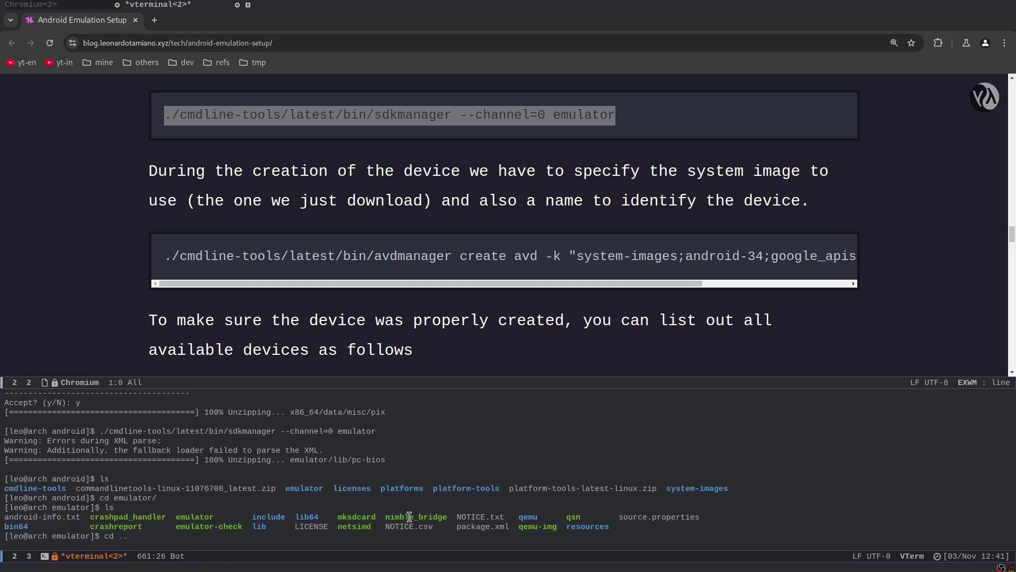
key(Return)
key(ctrl+l)
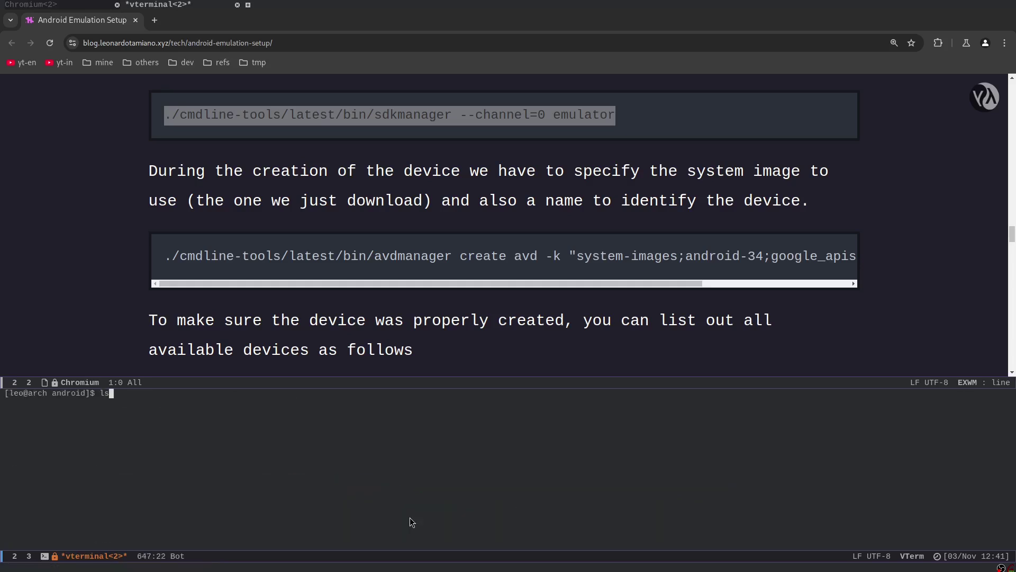
text(ls)
key(Return)
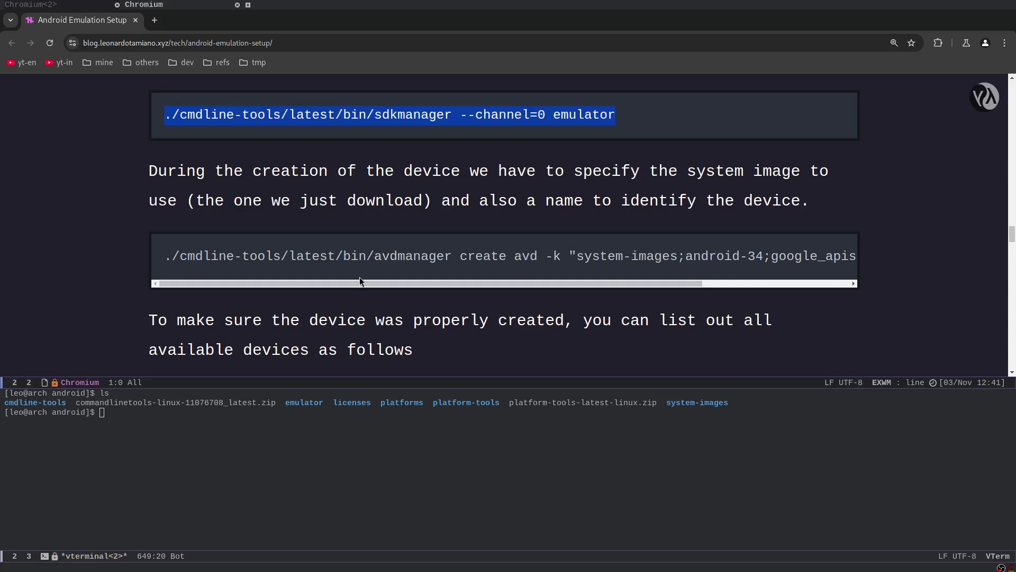
Step: Examine the article's avdmanager create avd command, including its -k system image argument and its -n device name
drag(439, 286, 639, 283)
click(377, 256)
drag(377, 257, 842, 255)
drag(654, 283, 428, 268)
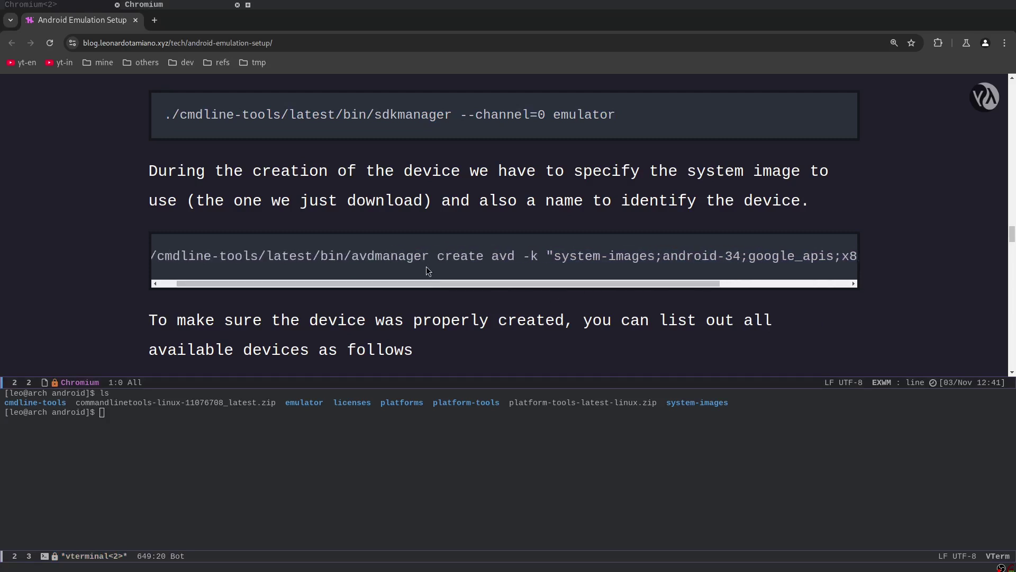
drag(307, 258, 135, 251)
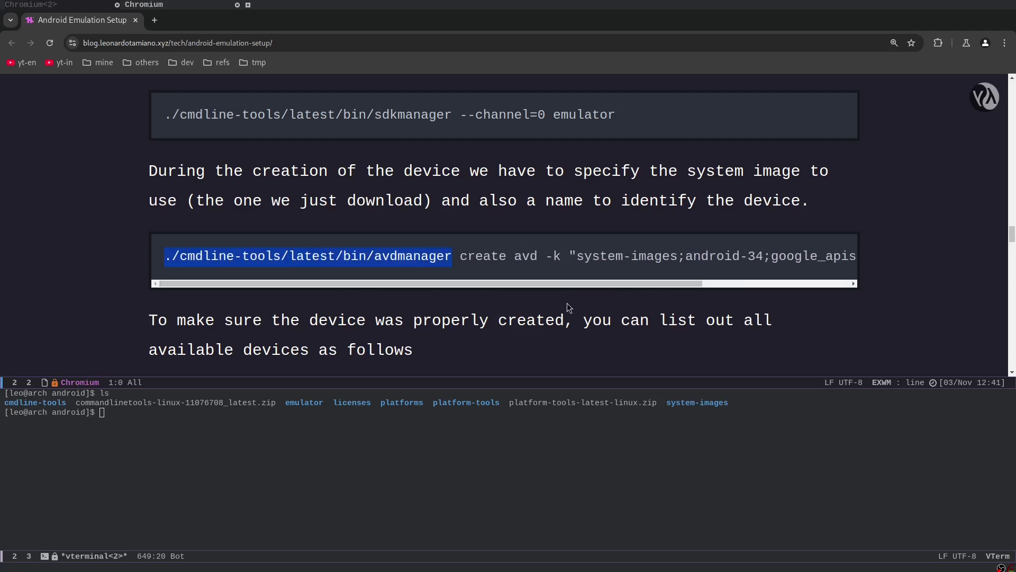
scroll(551, 285, right, 3)
double_click(427, 256)
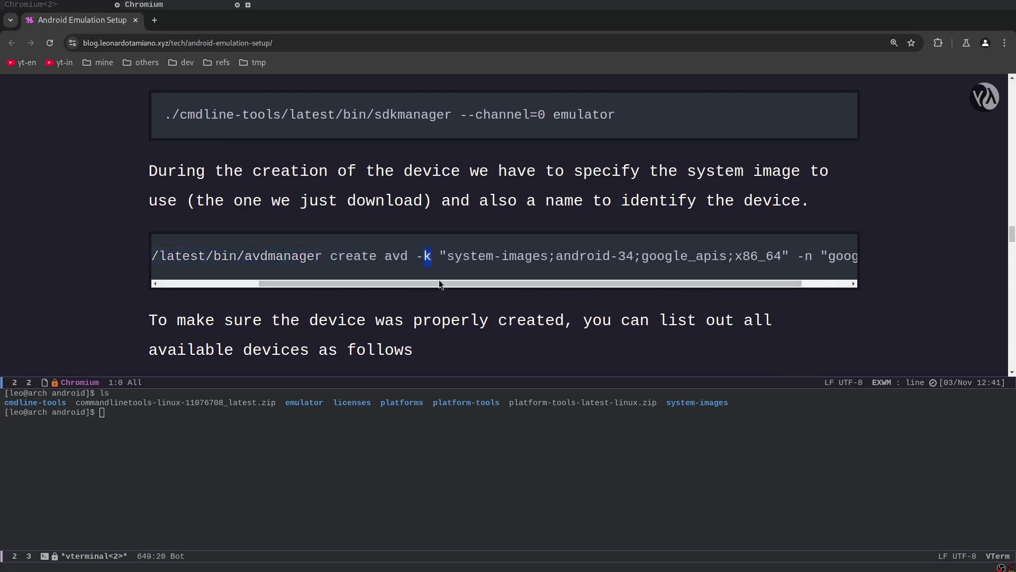
scroll(448, 281, right, 1)
drag(390, 256, 742, 258)
drag(506, 256, 582, 254)
drag(732, 256, 688, 257)
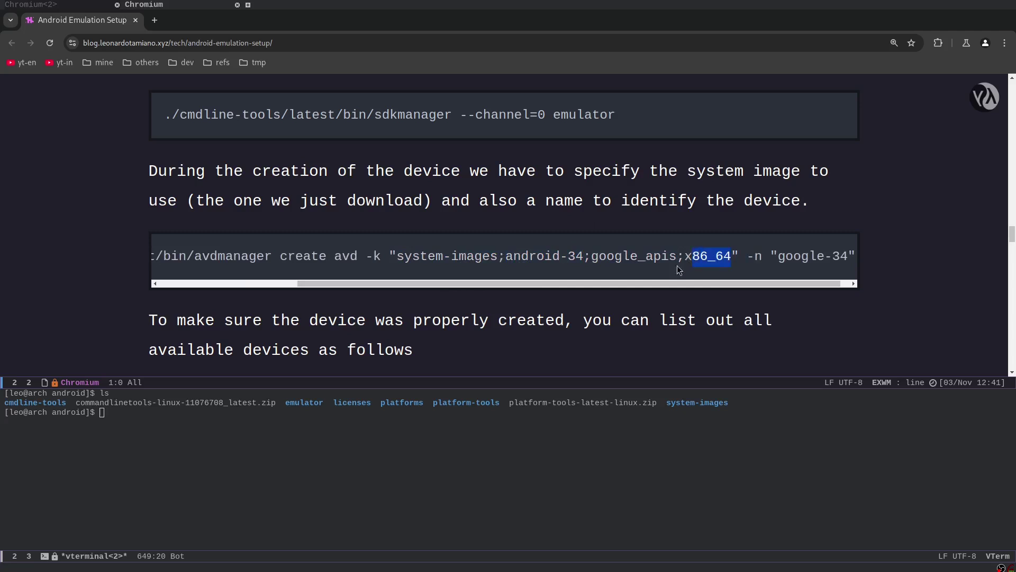
drag(609, 254, 690, 283)
drag(752, 256, 847, 261)
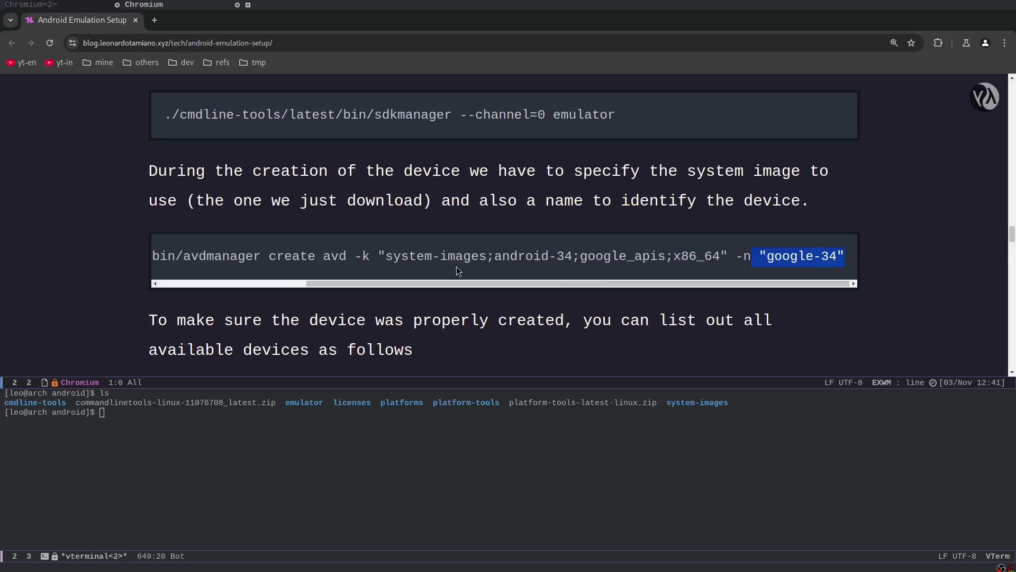
Step: Copy the article's avdmanager create avd command for "system-images;android-34;google_apis;x86_64" named "google-34" and try to run it in the terminal
drag(450, 283, 360, 245)
triple_click(365, 256)
right_click(372, 269)
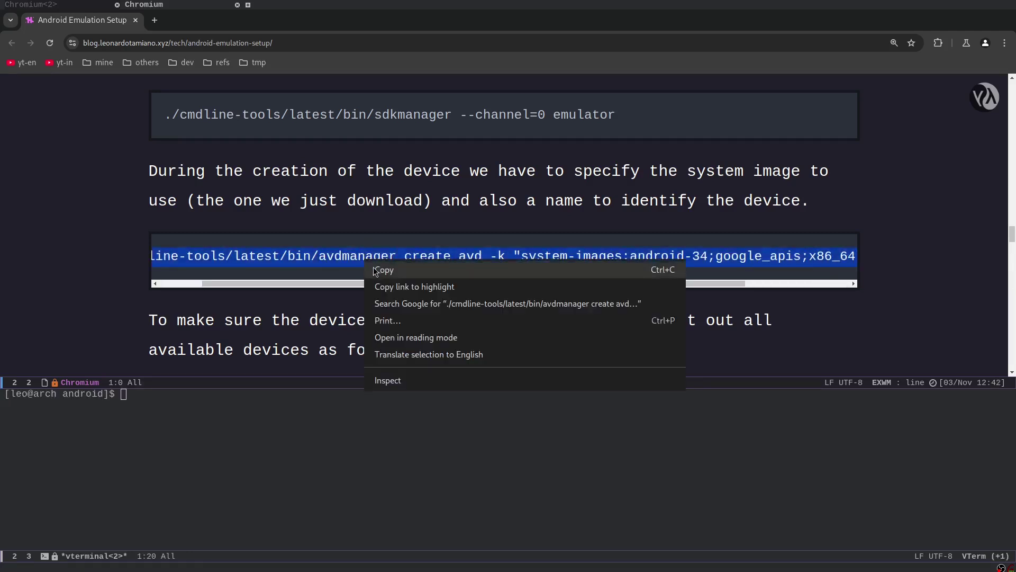
click(372, 269)
click(281, 457)
key(ctrl+y)
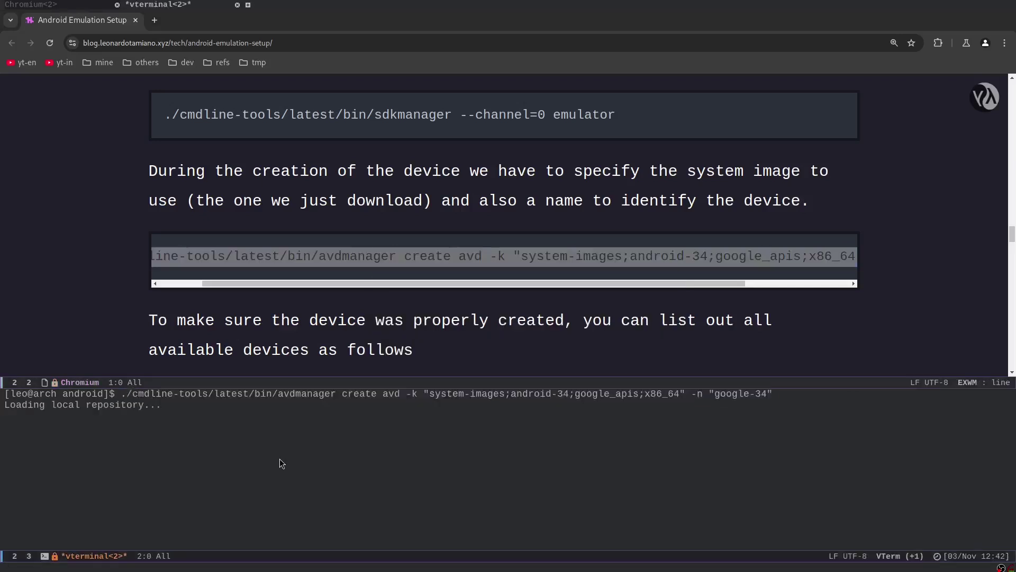
Step: Check the command's error output, list the existing virtual devices in ~/.config/.android/avd/ and clear the terminal
drag(46, 417, 187, 419)
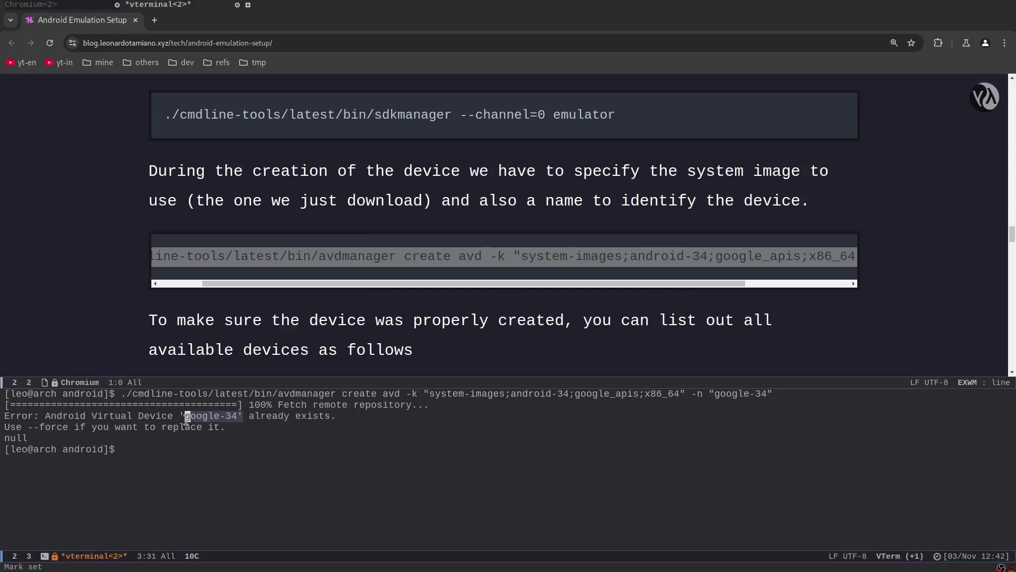
click(198, 446)
text(ls ~/.)
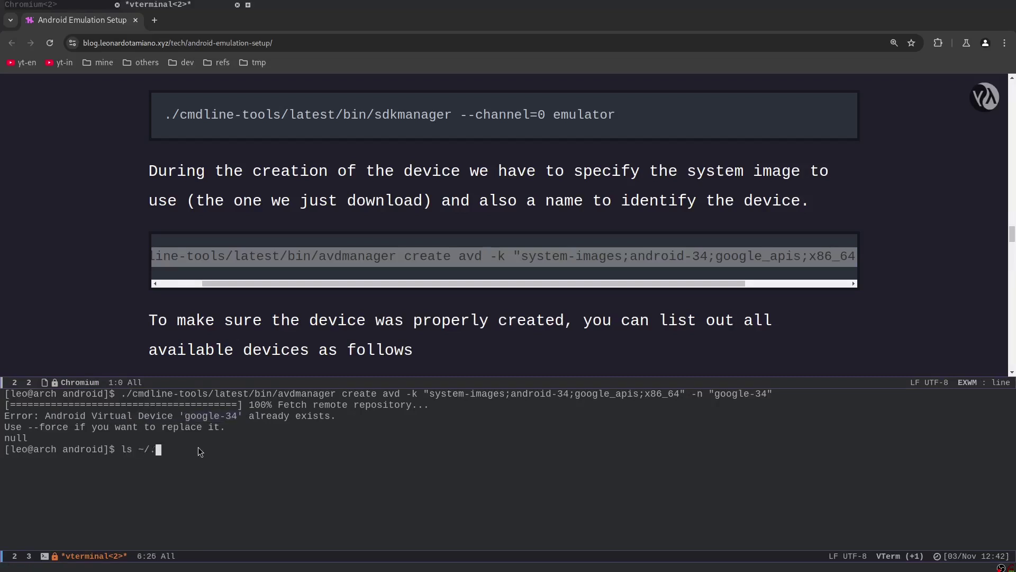
text(config/)
text(android/avd/)
click(198, 449)
text(.)
key(Return)
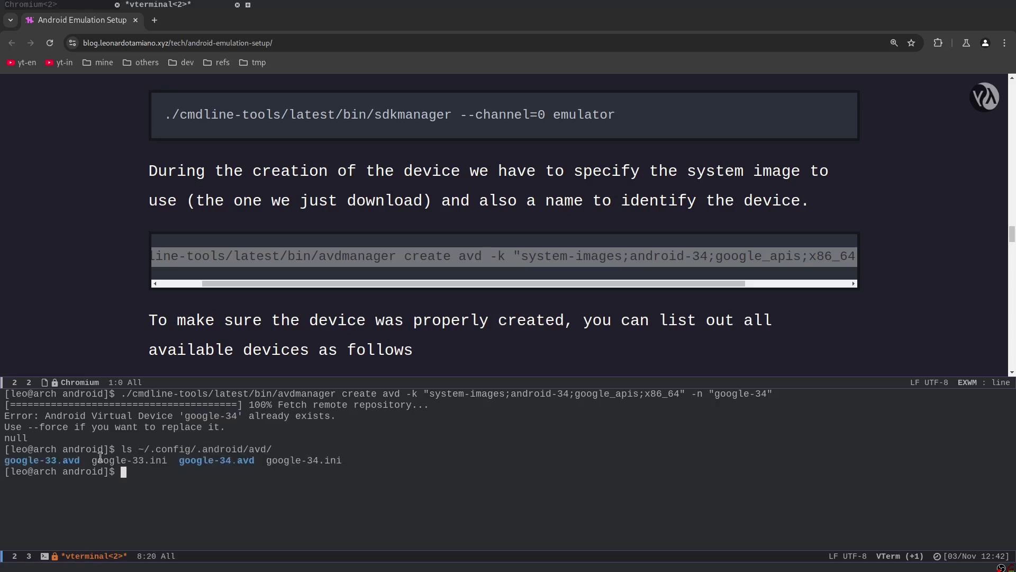
drag(4, 460, 360, 463)
key(ctrl+l)
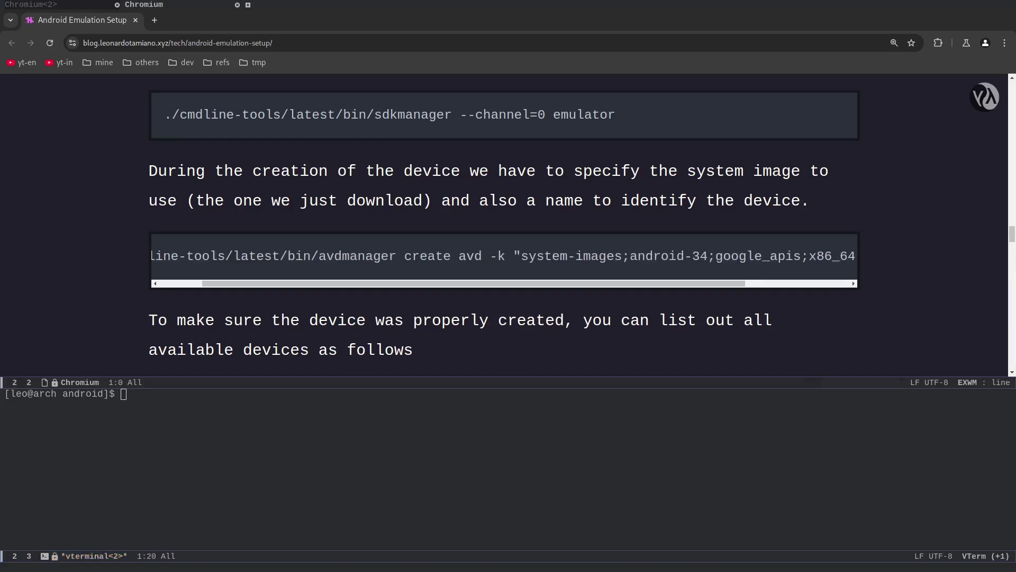
Step: Rework the earlier avdmanager create command into a delete command for "google-34" and try running it
key(Up)
key(Up)
key(ctrl+a)
key(alt+f)
key(alt+f)
key(alt+f)
key(alt+f)
key(alt+f)
key(alt+f)
key(alt+b)
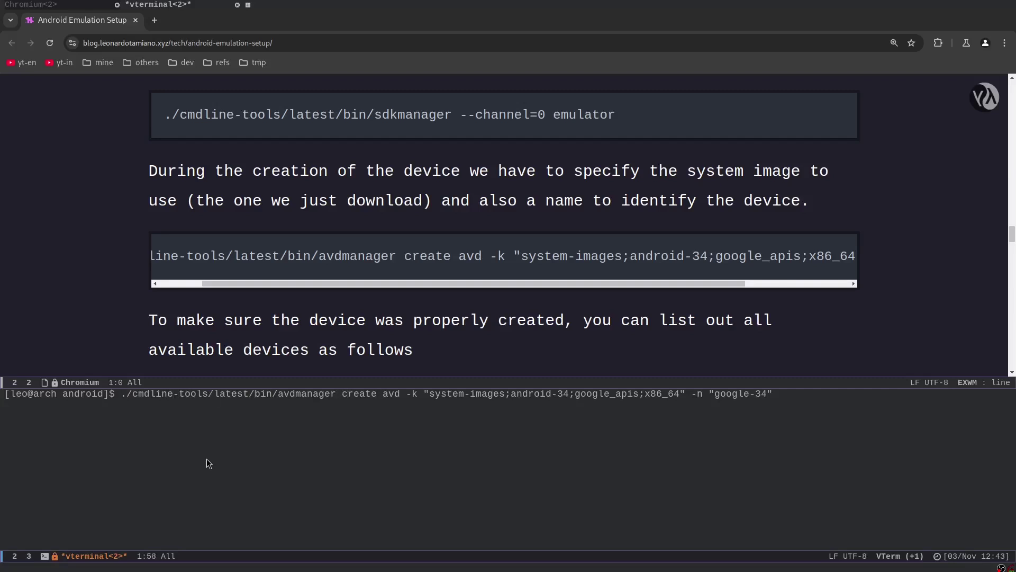
key(alt+d)
key(alt+d)
key(alt+d)
key(Delete)
key(alt+d)
key(alt+d)
key(alt+d)
key(alt+d)
key(alt+d)
key(alt+d)
key(alt+d)
key(alt+d)
key(alt+d)
key(Delete)
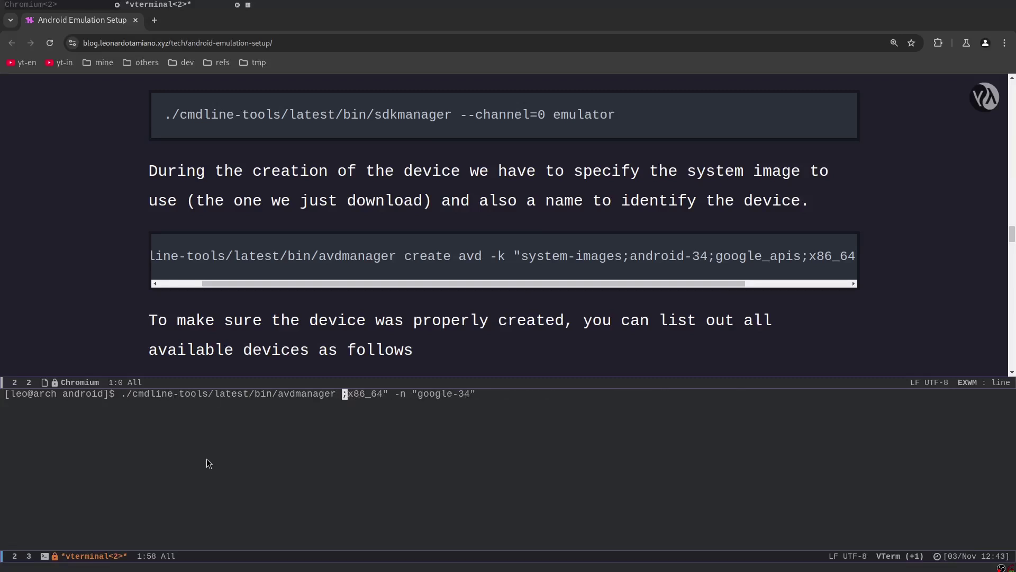
text(delete)
key(Return)
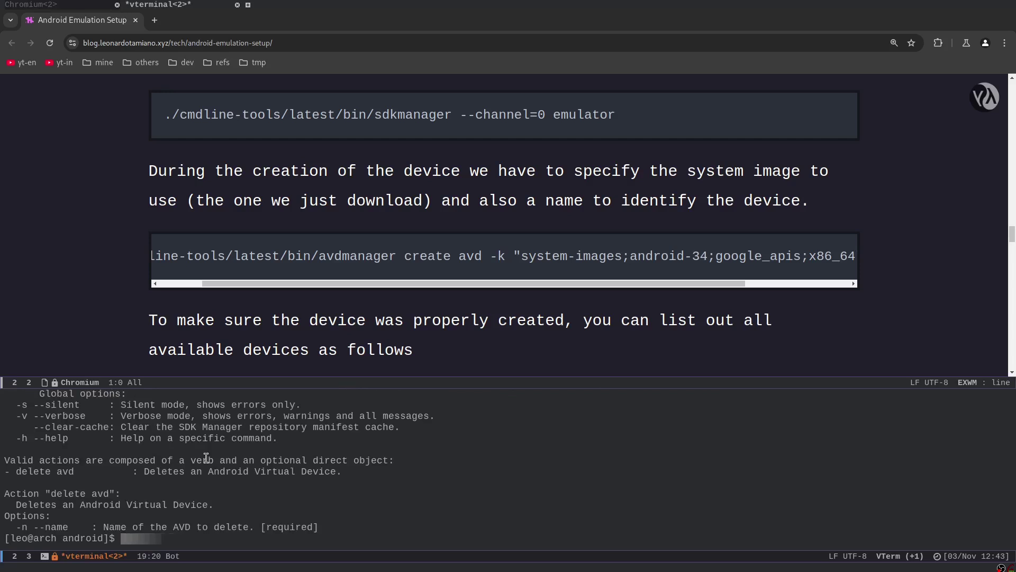
Step: Try running avdmanager delete google-34 with the quotes around the device name removed
key(Up)
key(alt+b)
key(alt+b)
key(BackSpace)
key(End)
key(BackSpace)
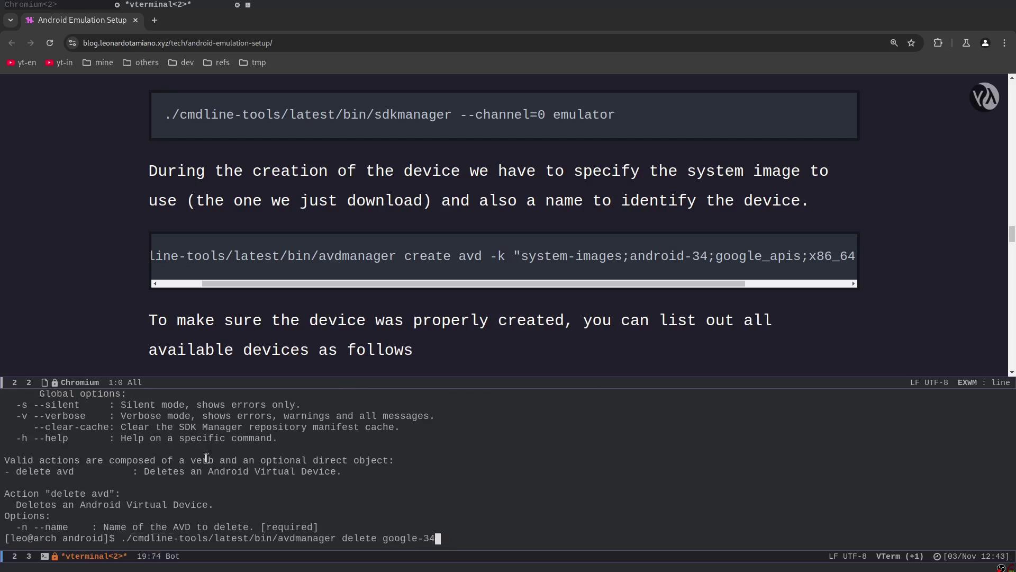
key(Return)
Step: Add the -n option and quotes to the device name and try avdmanager delete -n "google-34"
key(Up)
key(Home)
key(alt+f)
key(alt+f)
key(alt+f)
key(alt+f)
key(alt+f)
key(alt+f)
key(alt+f)
key(alt+b)
text(-n ")
key(End)
text(")
key(Return)
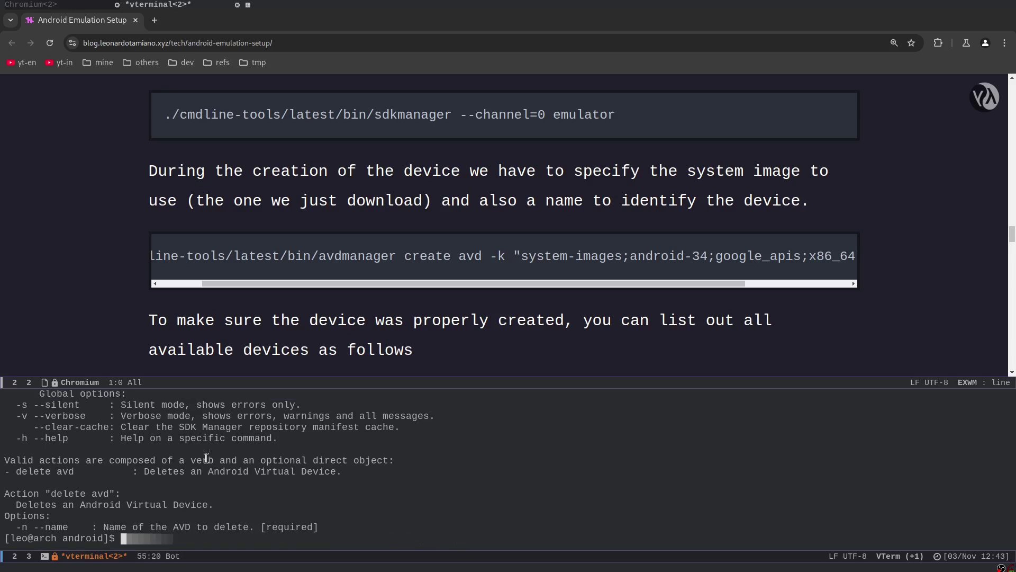
Step: Insert avd after delete and run ./cmdline-tools/latest/bin/avdmanager delete avd -n "google-34"
key(alt+b)
key(alt+f)
key(Right)
text(avd)
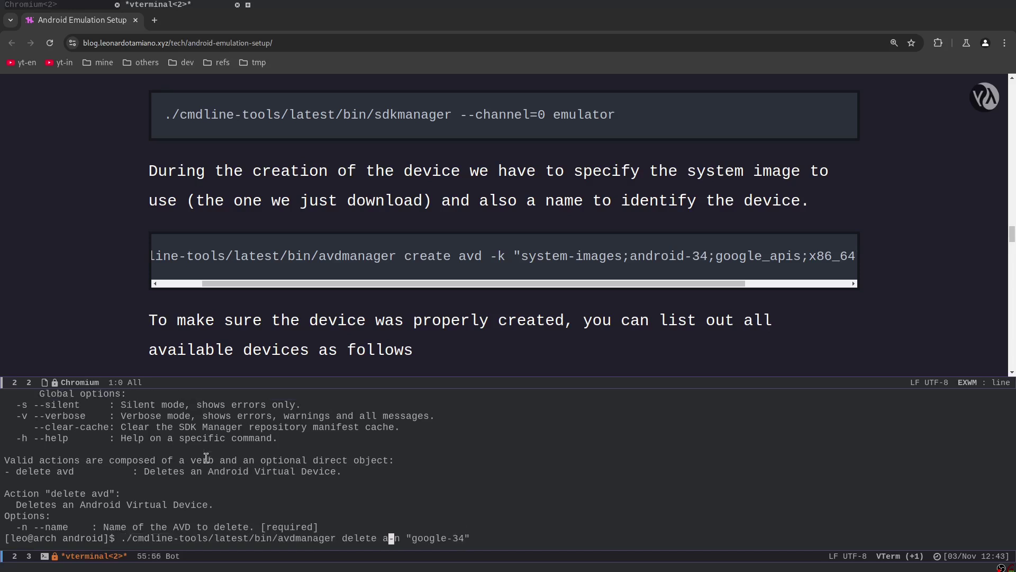
key(Return)
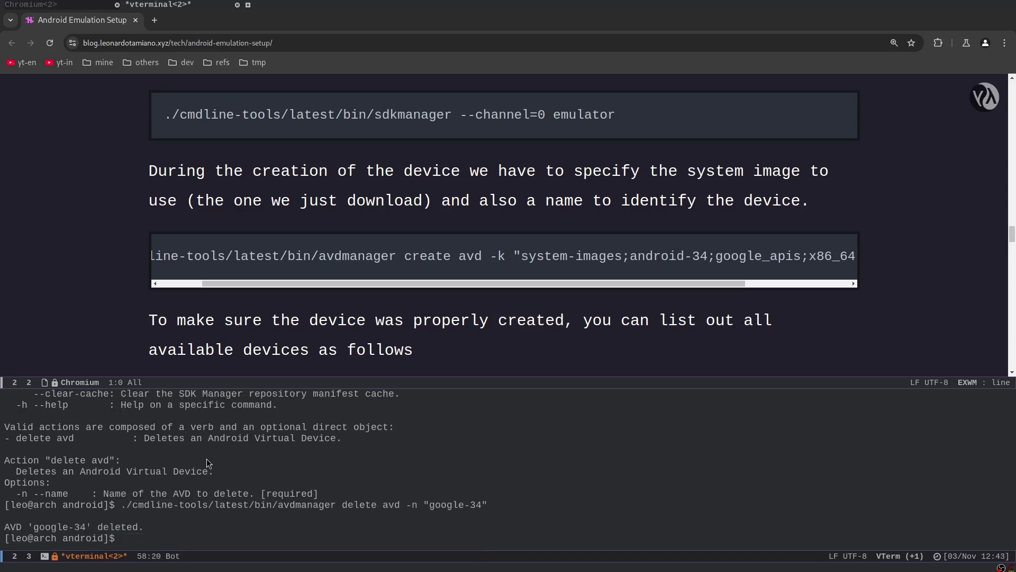
Step: Enlarge the terminal text and list the contents of ~/.config/.android/avd/
key(ctrl+x)
key(ctrl+equal)
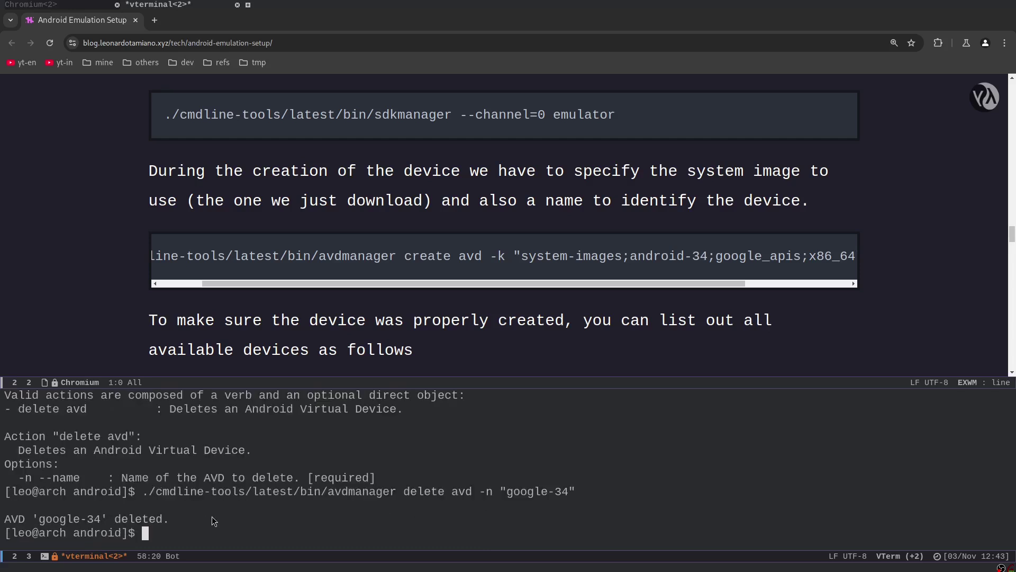
text(ls ~/.config/.android/avd/)
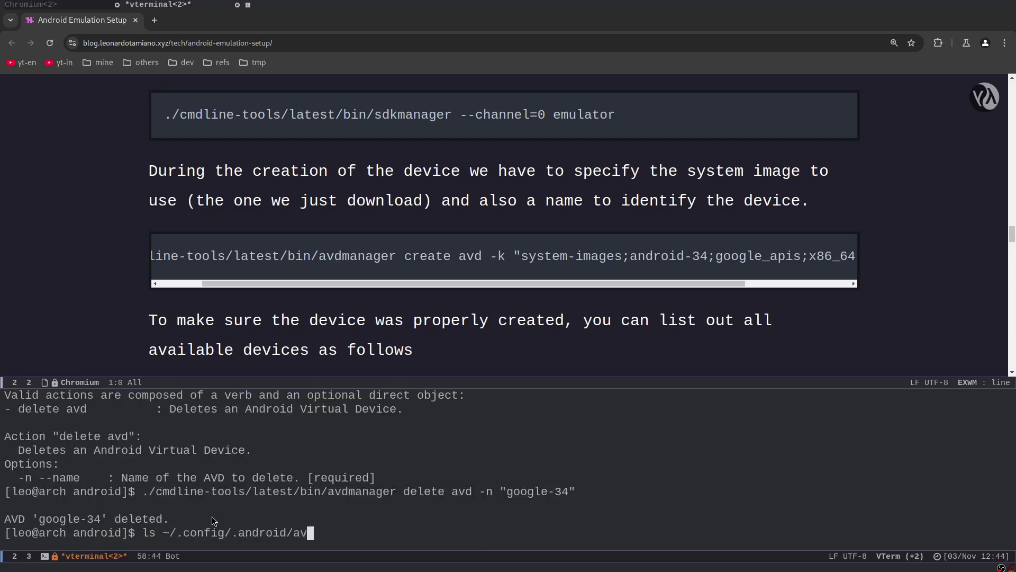
key(Return)
key(ctrl+c)
key(ctrl+t)
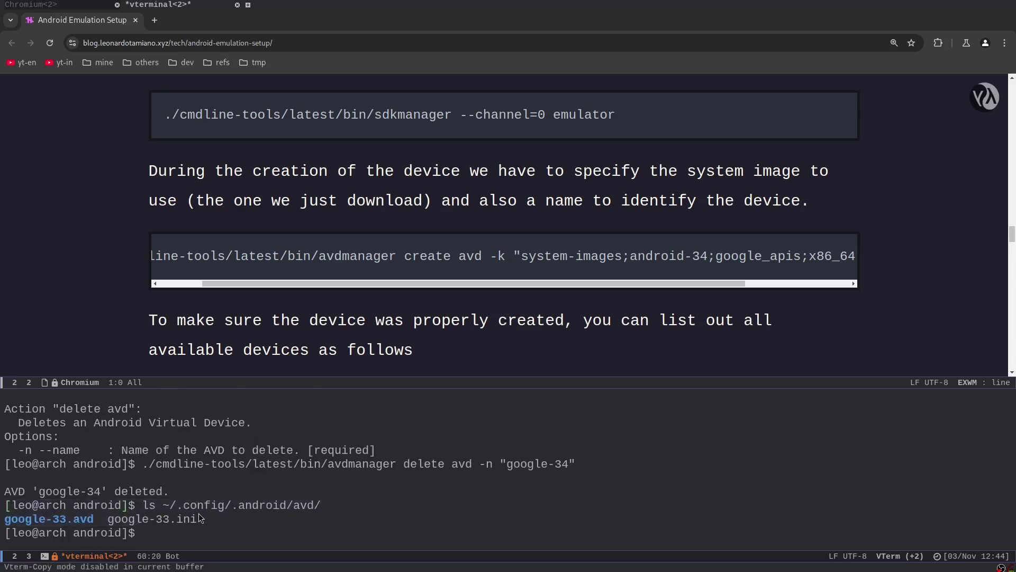
Step: Rerun the avdmanager create avd command for the android-34 image named "google-34", accepting the default no for a custom hardware profile
key(Up)
key(Up)
key(Up)
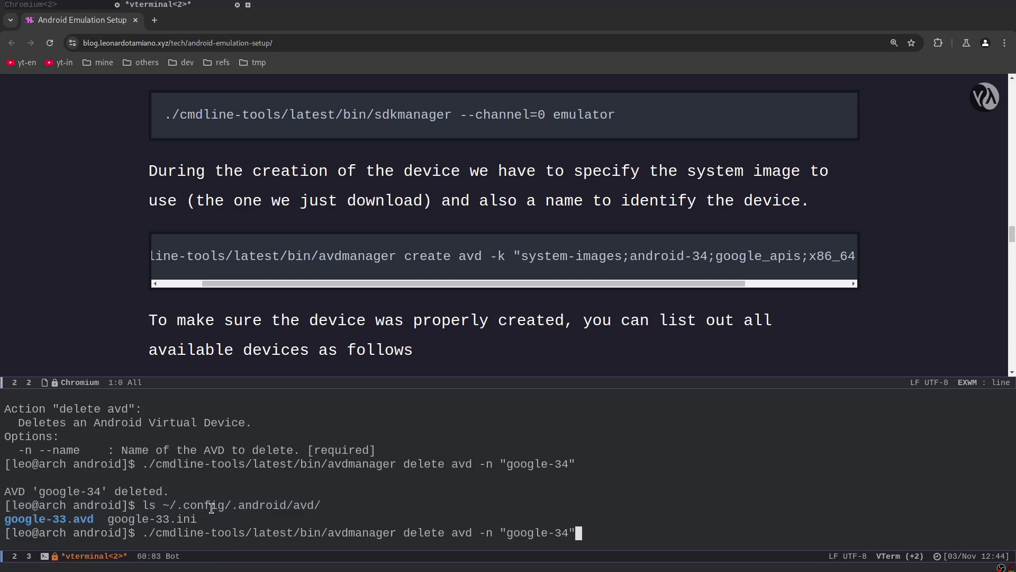
key(Up)
key(Up)
key(Up)
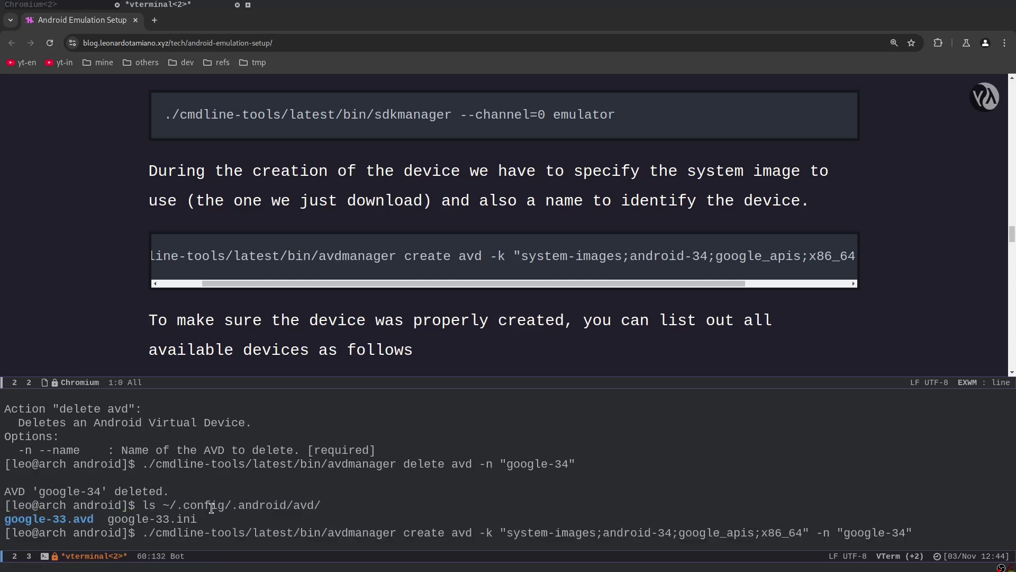
key(Return)
drag(11, 533, 267, 532)
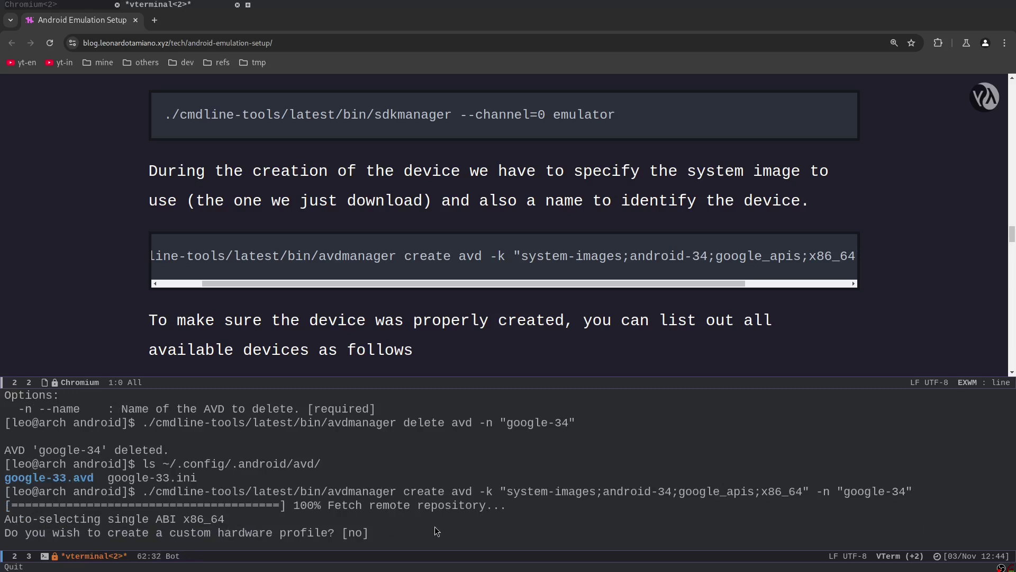
key(Return)
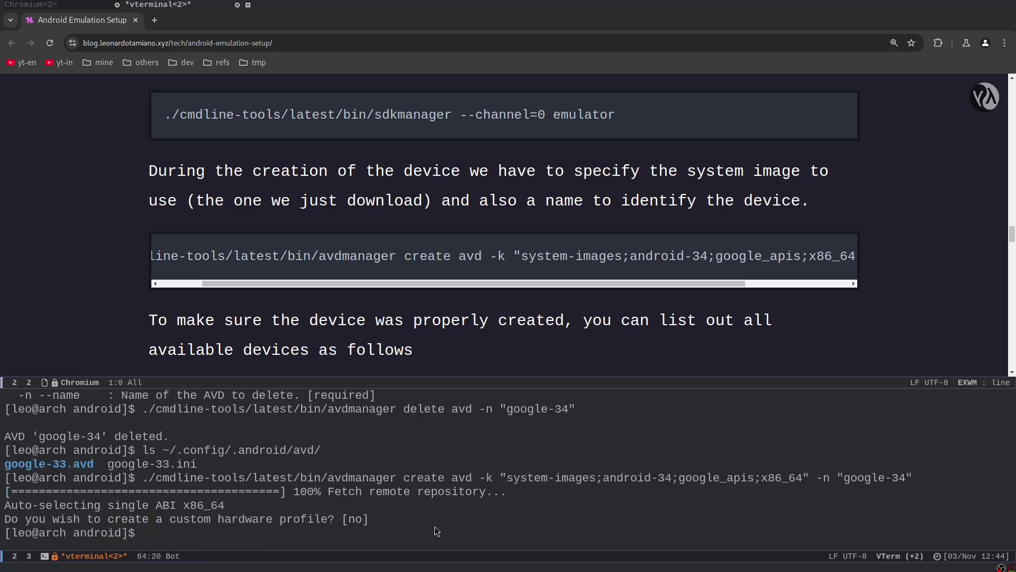
Step: List ~/.config/.android/avd/ again and check the google-34 device files
key(Up)
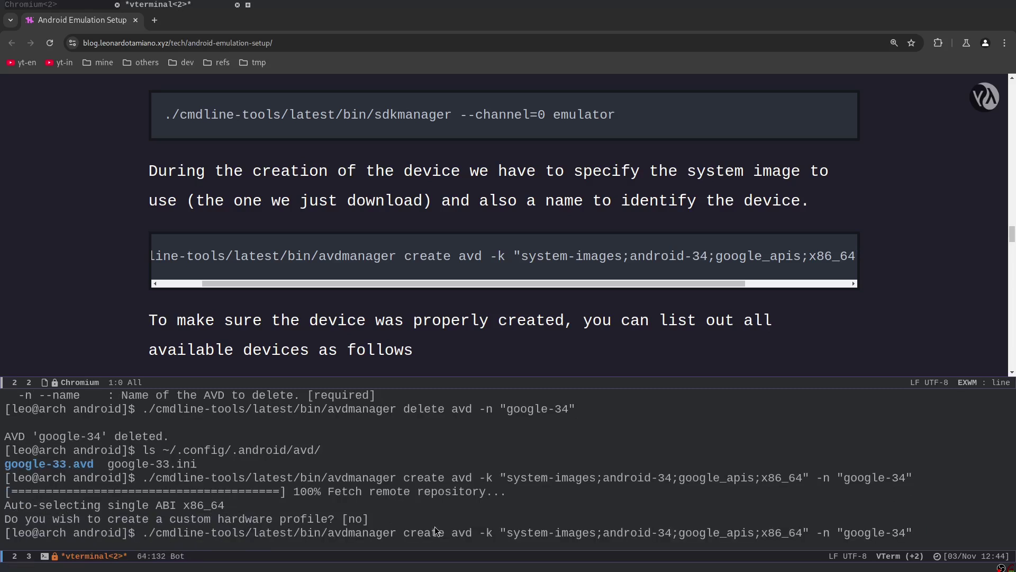
key(Down)
text(l)
key(BackSpace)
key(Up)
key(Up)
key(Up)
key(Up)
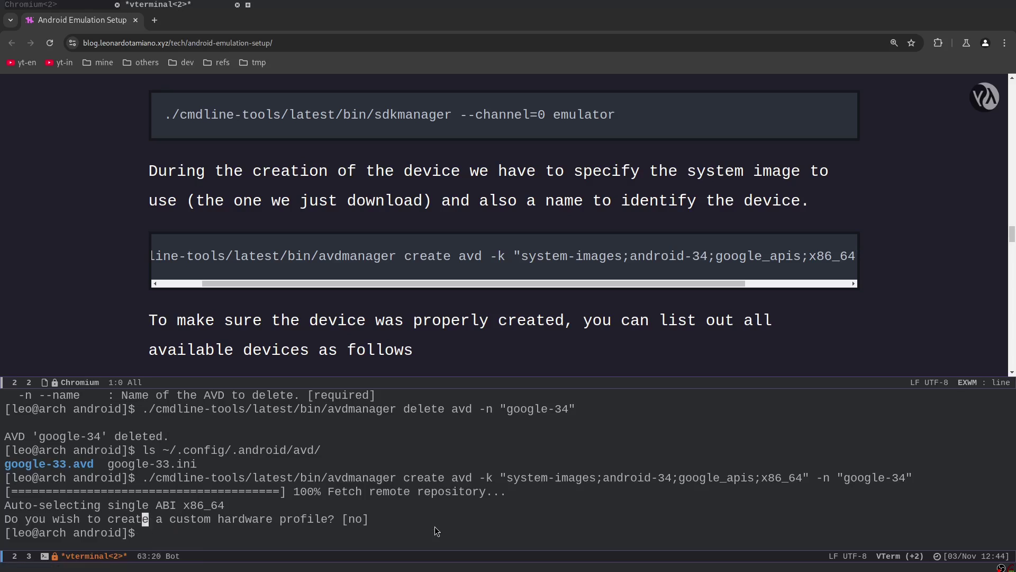
key(Up)
key(Up)
key(Return)
key(ctrl+y)
key(Return)
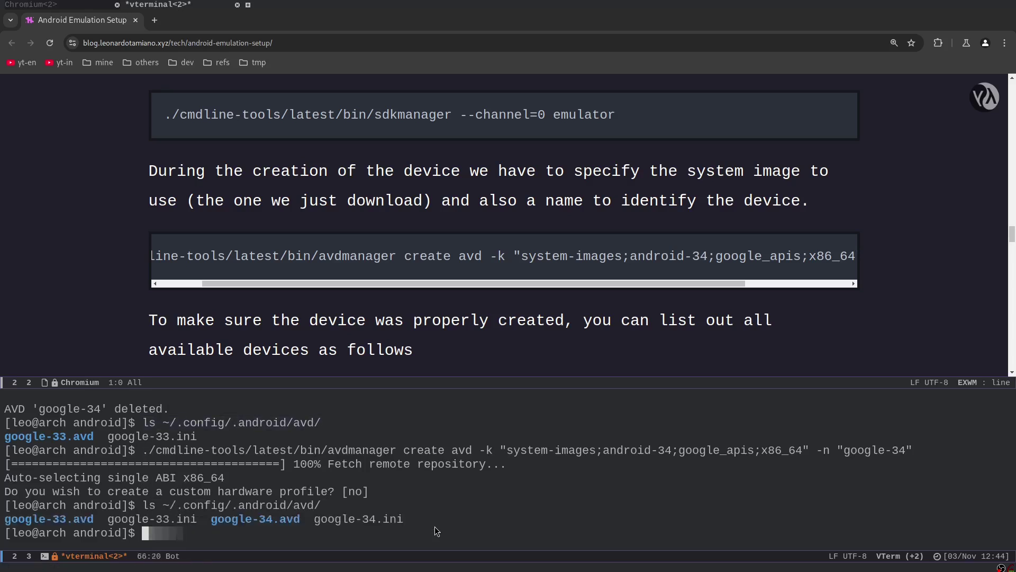
drag(211, 519, 453, 515)
Step: Read the article's part on listing available devices and select its ./cmdline-tools/latest/bin/avdmanager list avd command
scroll(431, 300, down, 1)
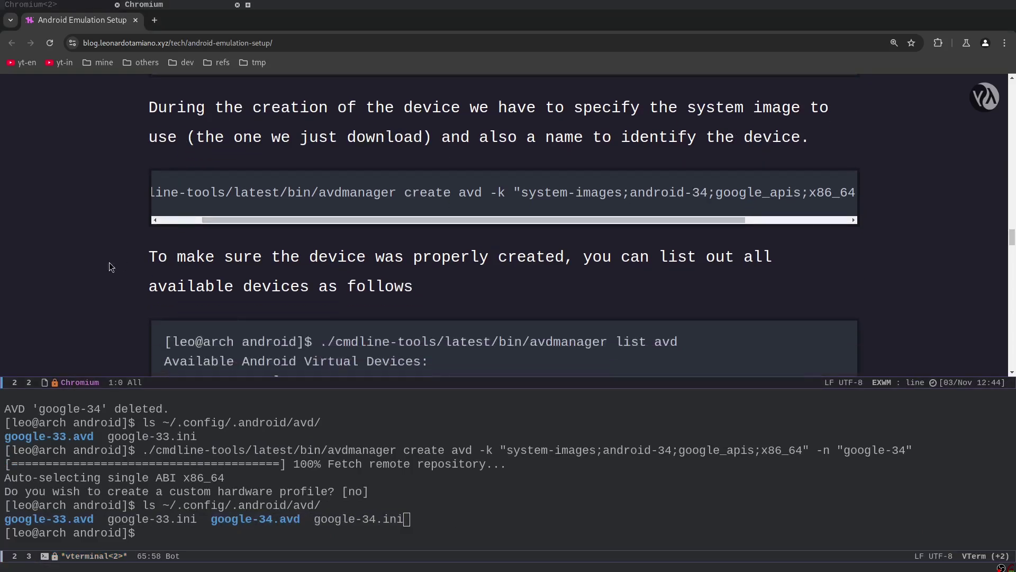
drag(430, 296, 198, 245)
click(198, 246)
scroll(205, 243, down, 1)
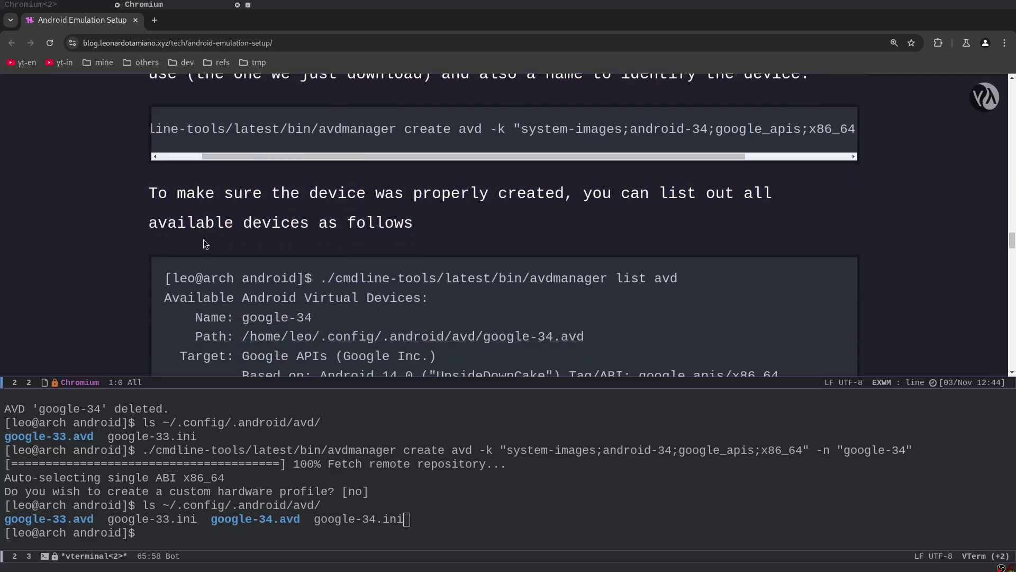
drag(321, 278, 736, 279)
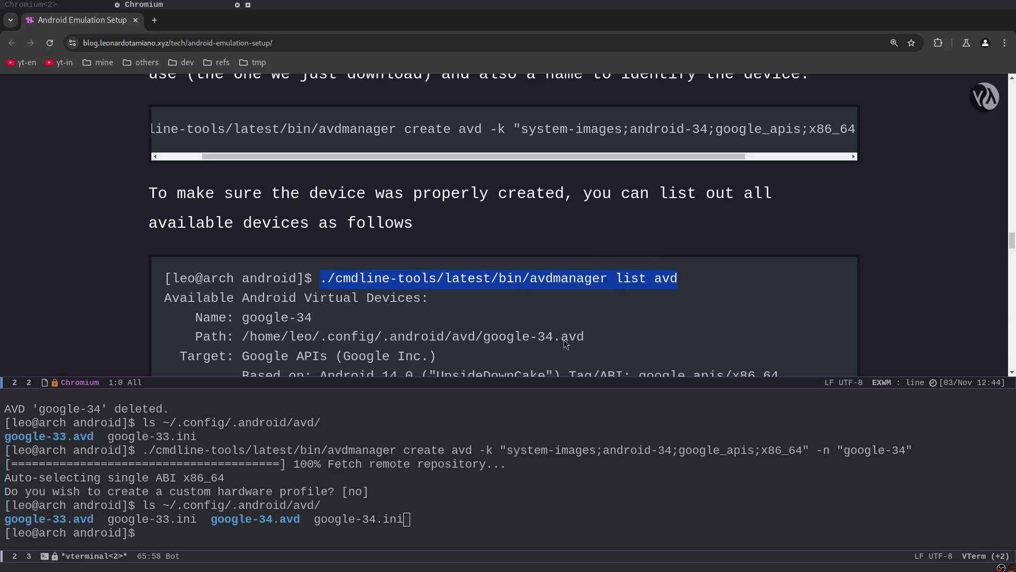
Step: Run ./cmdline-tools/latest/bin/avdmanager list avd in the terminal, shrink the terminal text and check the google-34 and google-33 entries
click(519, 466)
middle_click(520, 466)
key(Return)
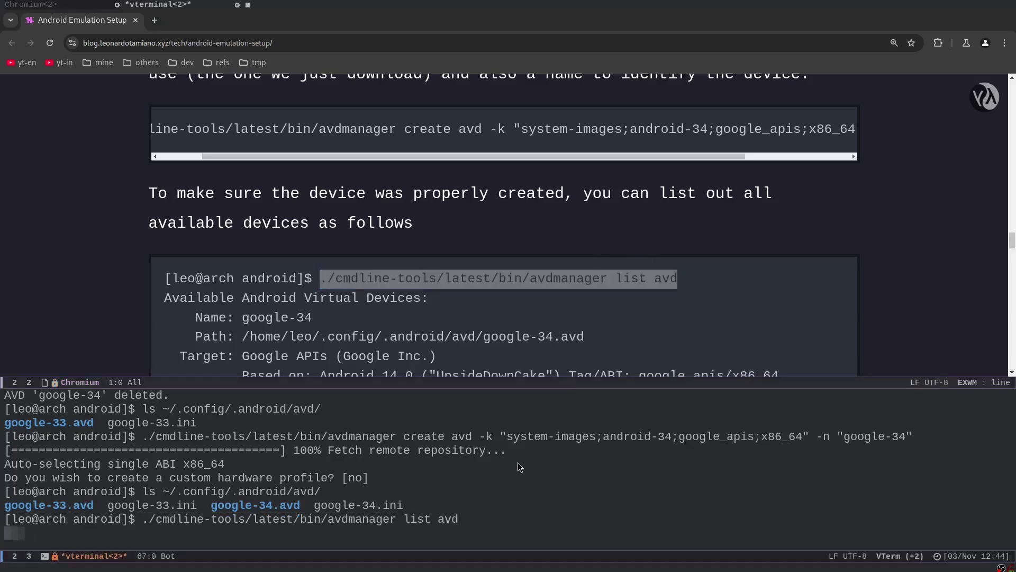
key(ctrl+x)
key(ctrl+minus)
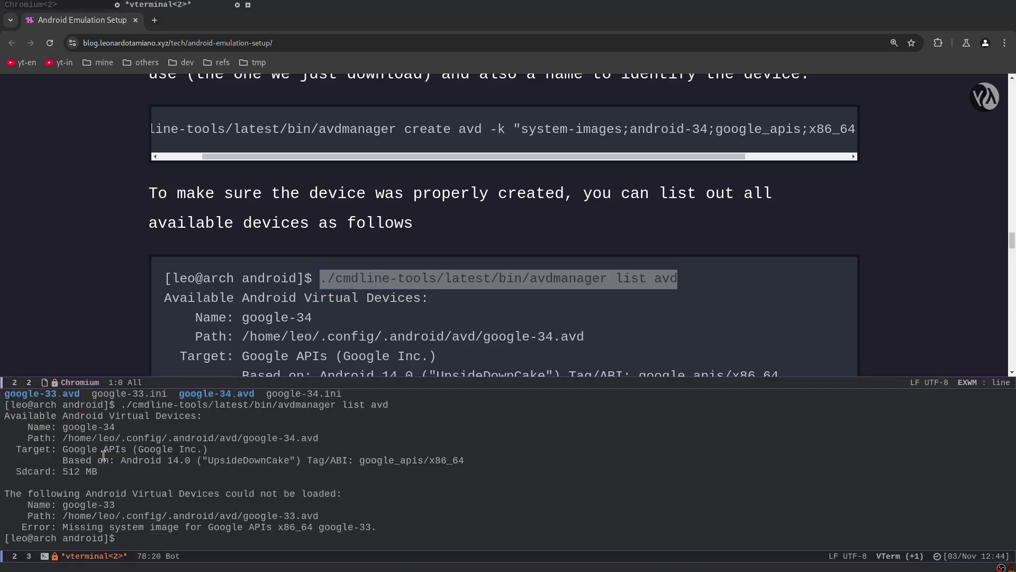
drag(25, 425, 119, 474)
drag(17, 493, 205, 527)
drag(301, 532, 394, 535)
Step: Read the article's note on the device data folder $HOME/.config/.android/avd/ and compare it with the google-34.ini file listed in the terminal
scroll(336, 322, down, 3)
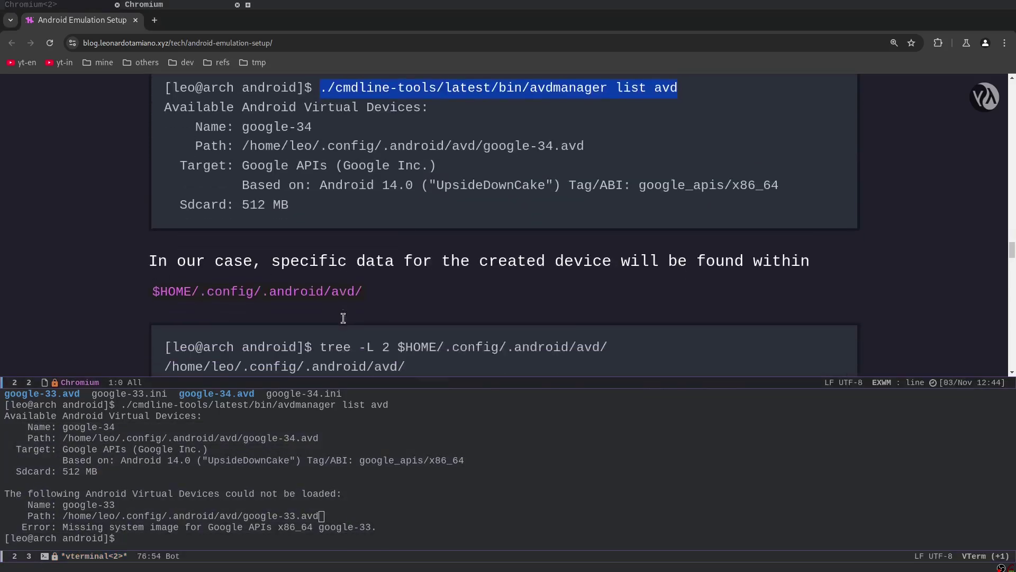
drag(136, 261, 781, 258)
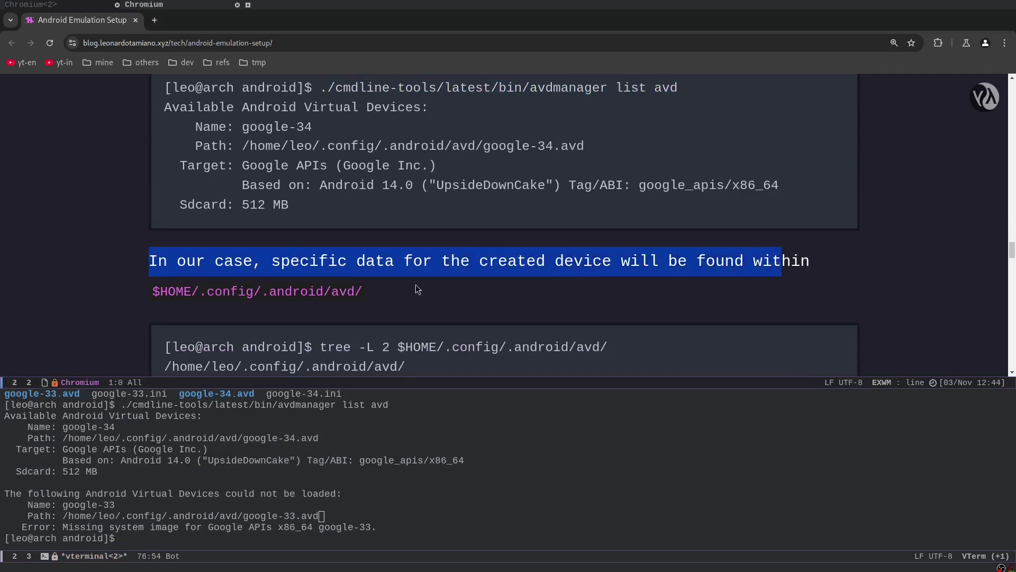
drag(151, 294, 364, 290)
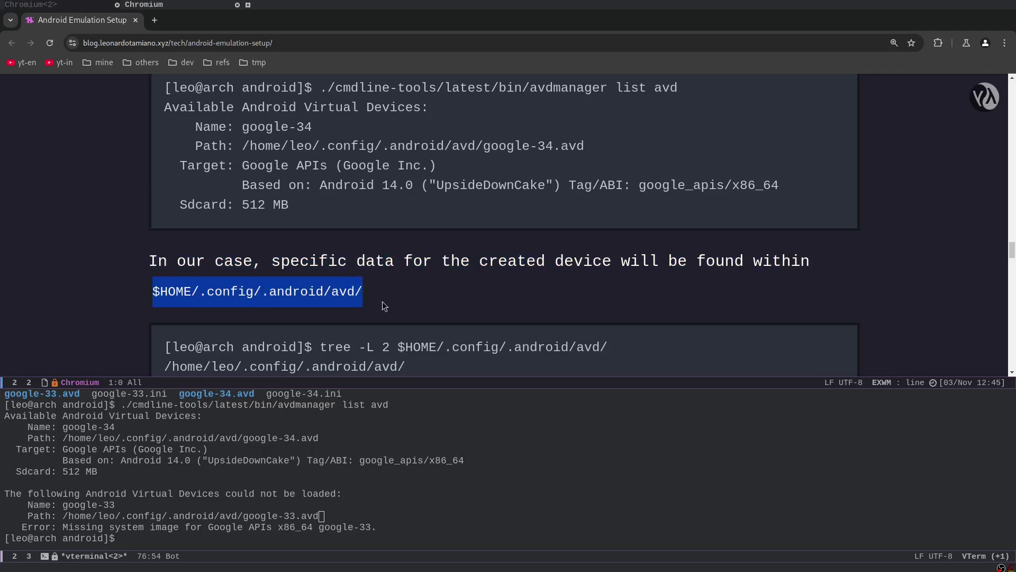
scroll(385, 306, down, 2)
scroll(338, 287, up, 1)
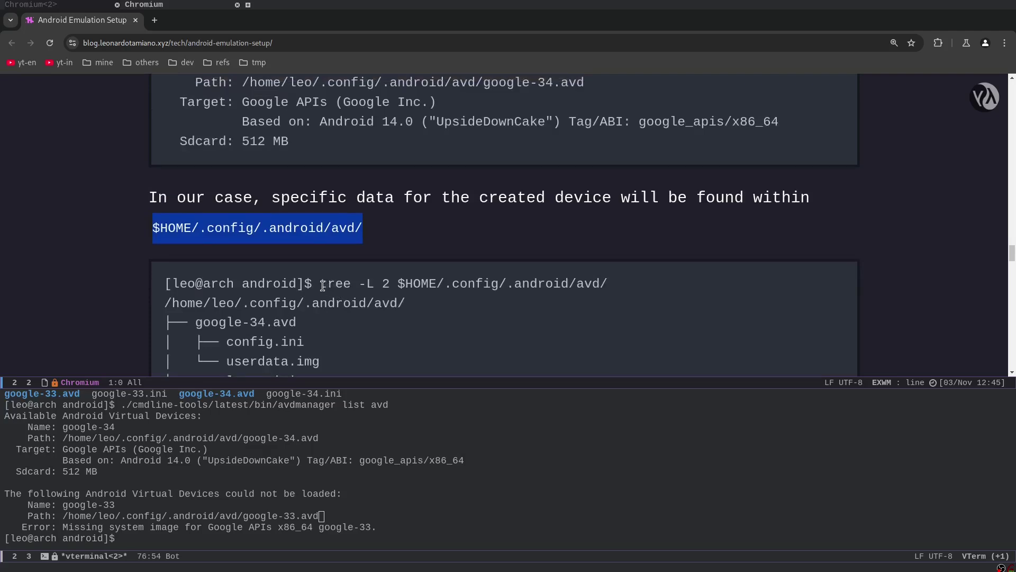
drag(266, 393, 342, 400)
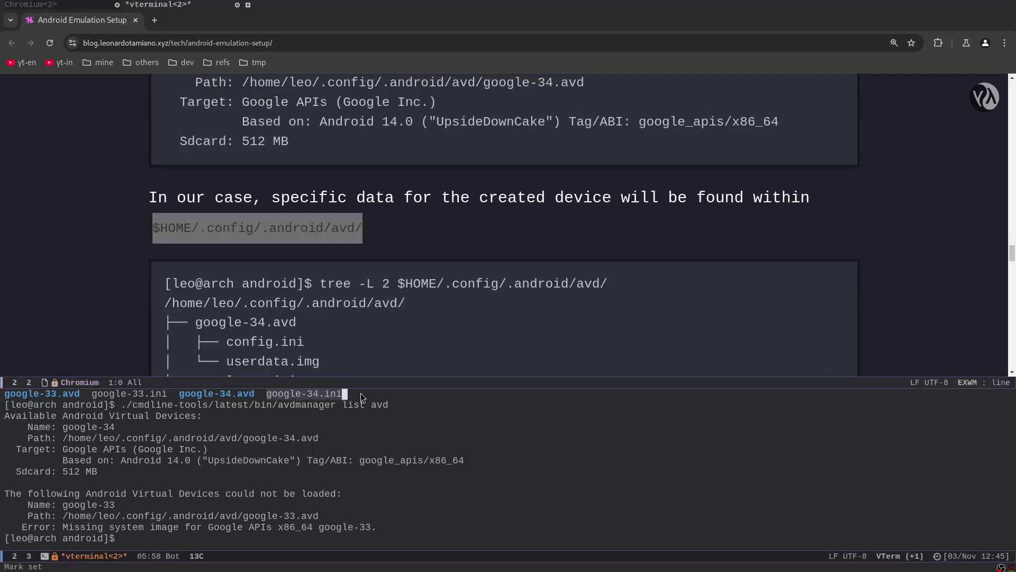
drag(273, 395, 347, 397)
Step: Examine the article's tree -L 2 listing of the google-34 device files
scroll(432, 307, down, 1)
drag(320, 220, 671, 321)
click(352, 281)
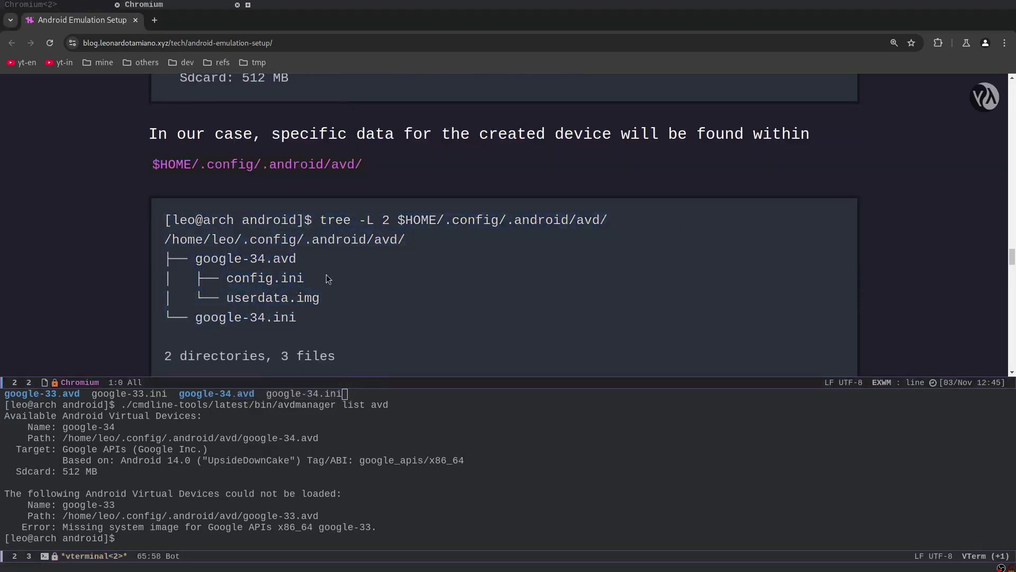
drag(170, 253, 297, 317)
click(285, 292)
drag(169, 253, 298, 317)
drag(297, 318, 263, 319)
drag(276, 267, 176, 214)
Step: Read the article's paragraph on google-34.avd/config.ini, enlarge the browser area and open that file beside the article
scroll(299, 341, down, 2)
scroll(299, 341, down, 1)
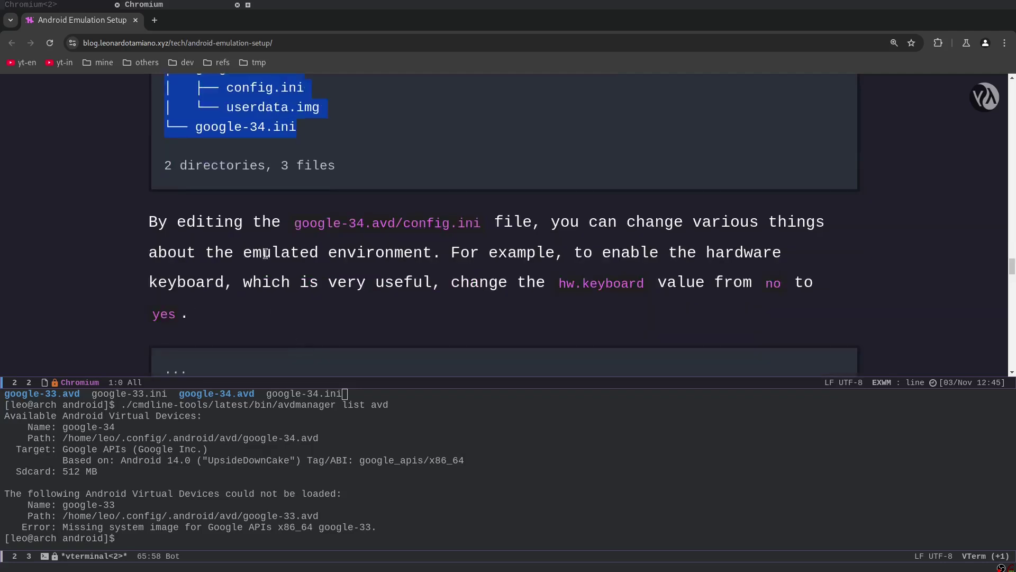
drag(295, 223, 460, 250)
drag(402, 379, 394, 414)
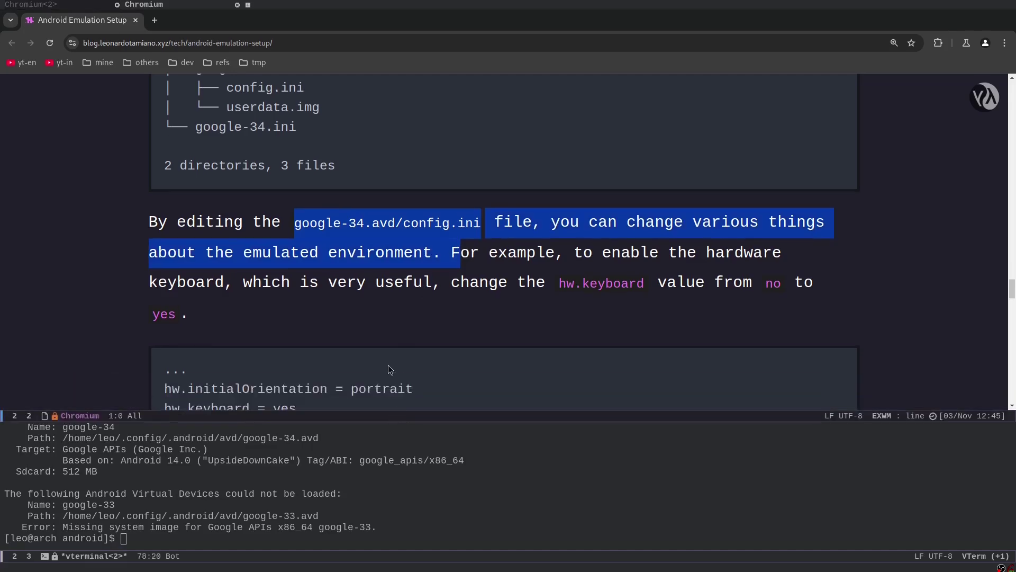
click(337, 258)
key(ctrl+x)
key(3)
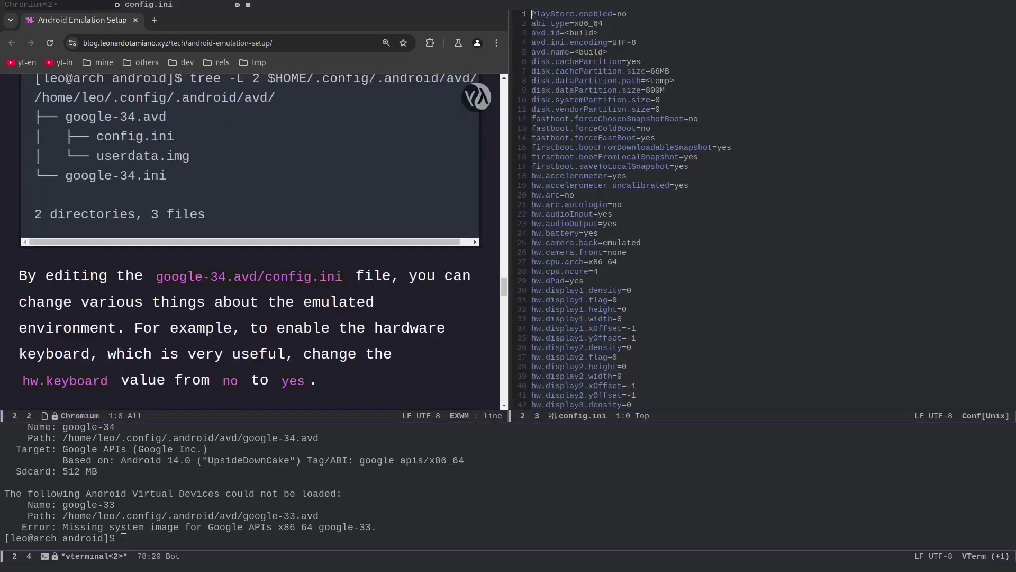
click(564, 74)
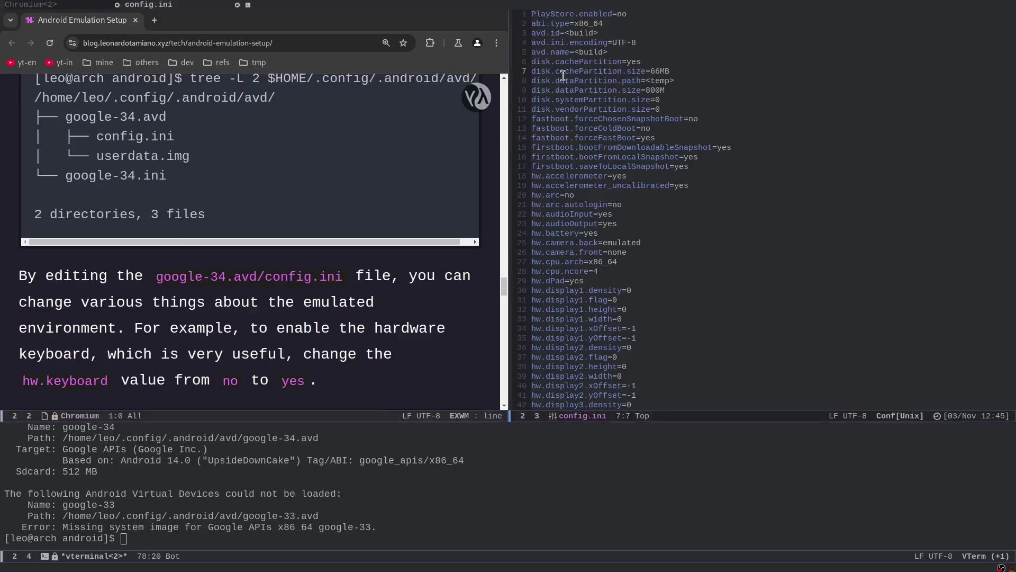
drag(157, 275, 345, 278)
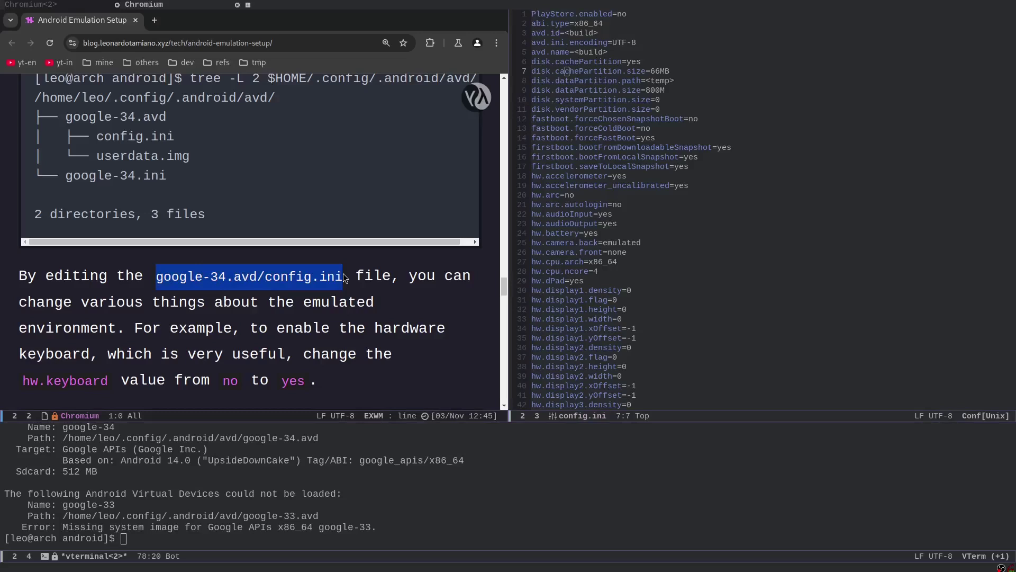
click(642, 167)
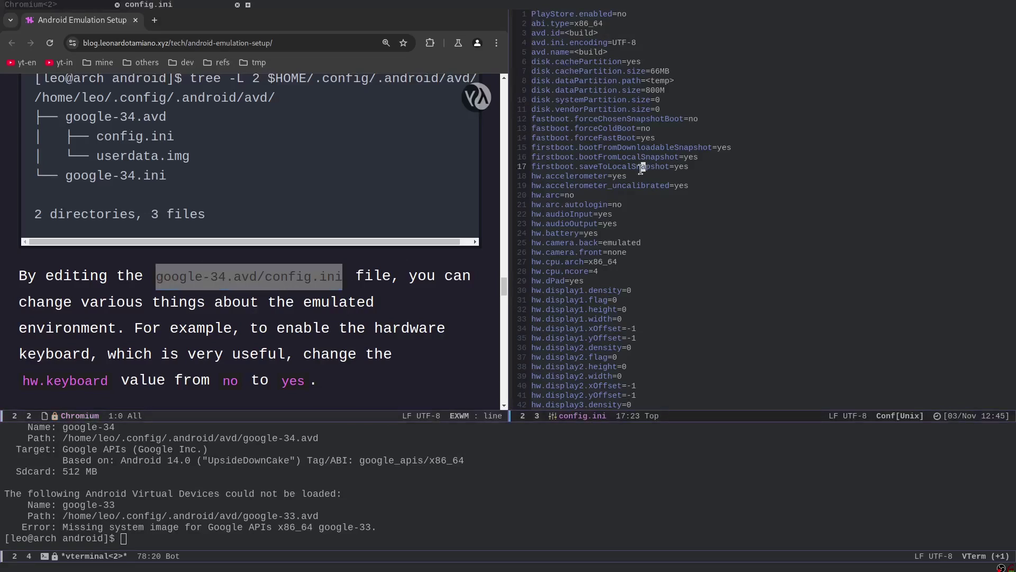
Step: Find the hw.keyboard setting in config.ini, set it to yes and save the file
click(624, 90)
key(ctrl+s)
text(hw.ke)
key(Return)
key(ctrl+e)
key(BackSpace)
key(BackSpace)
text(yes)
key(ctrl+x)
key(ctrl+s)
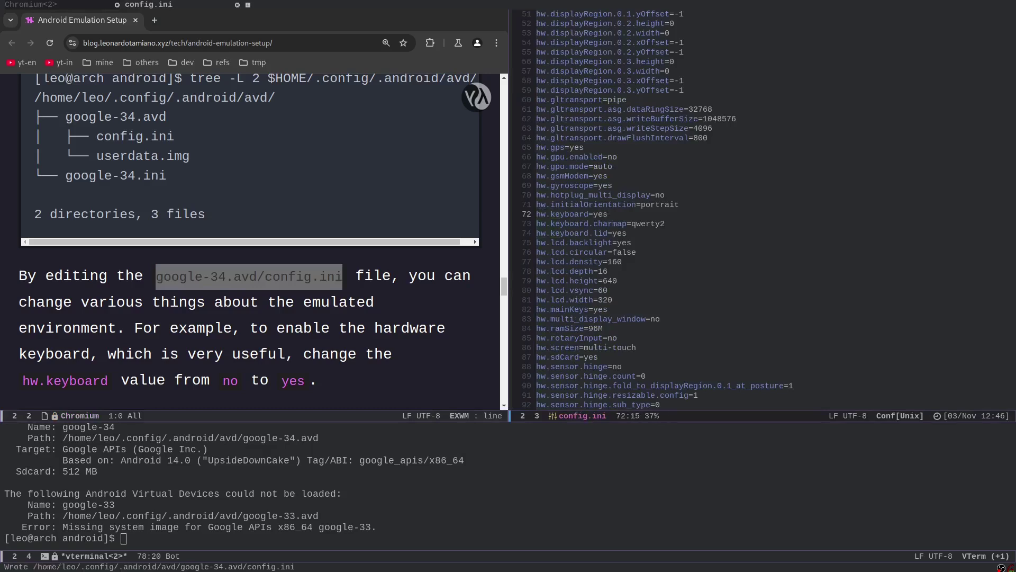
Step: Review the article's sample keyboard settings and read the Starting the Emulator section on the ANDROID_AVD_HOME variable
scroll(237, 205, down, 3)
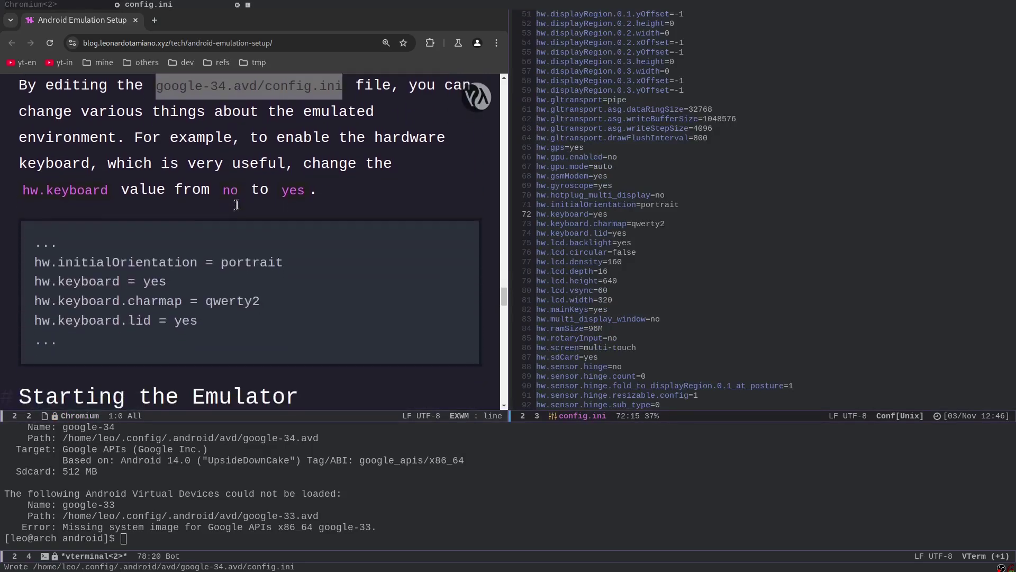
drag(33, 240, 220, 380)
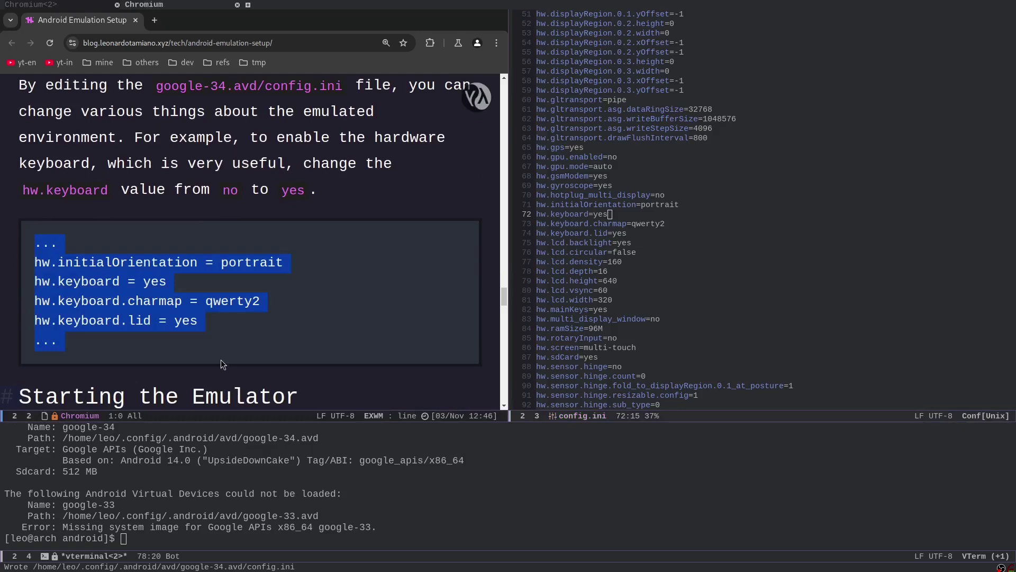
scroll(220, 364, down, 3)
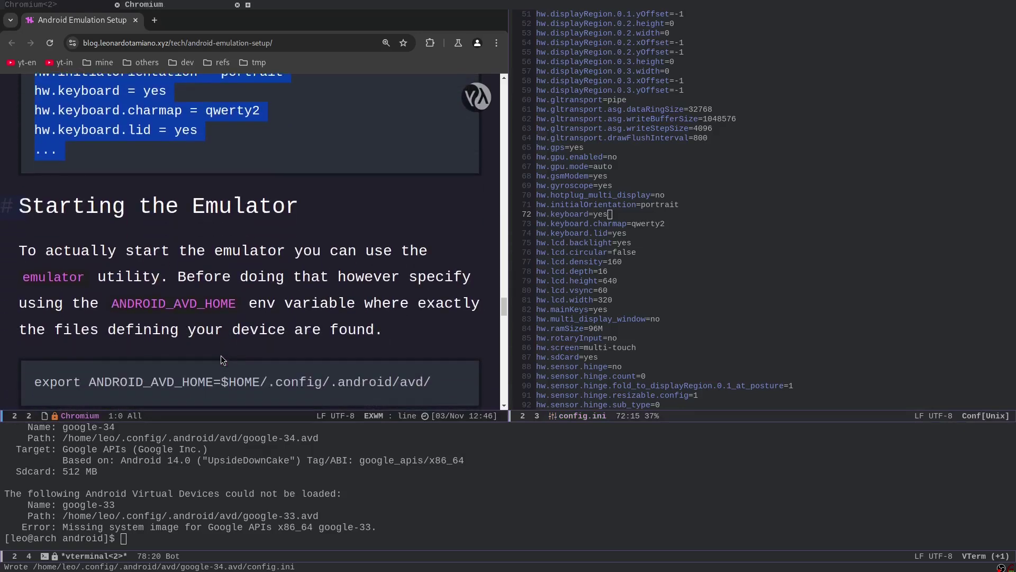
scroll(221, 355, down, 2)
scroll(221, 355, up, 2)
scroll(212, 337, down, 1)
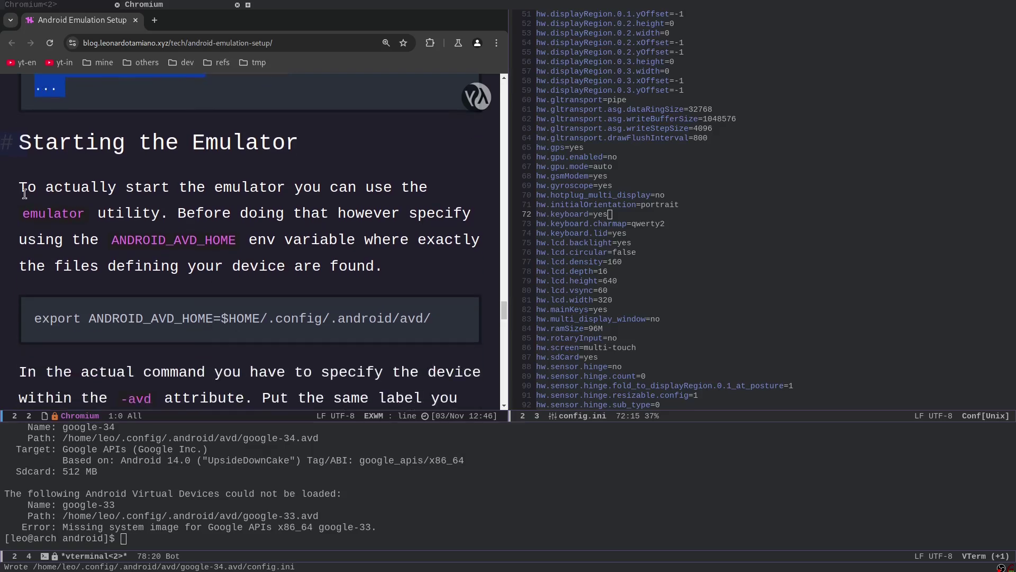
triple_click(372, 266)
click(369, 261)
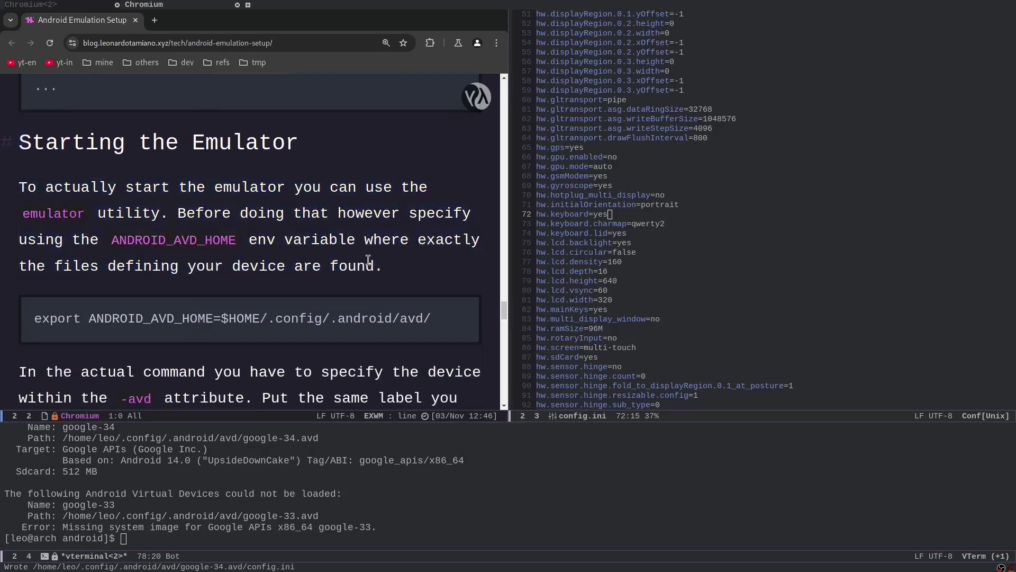
drag(177, 214, 112, 243)
click(227, 247)
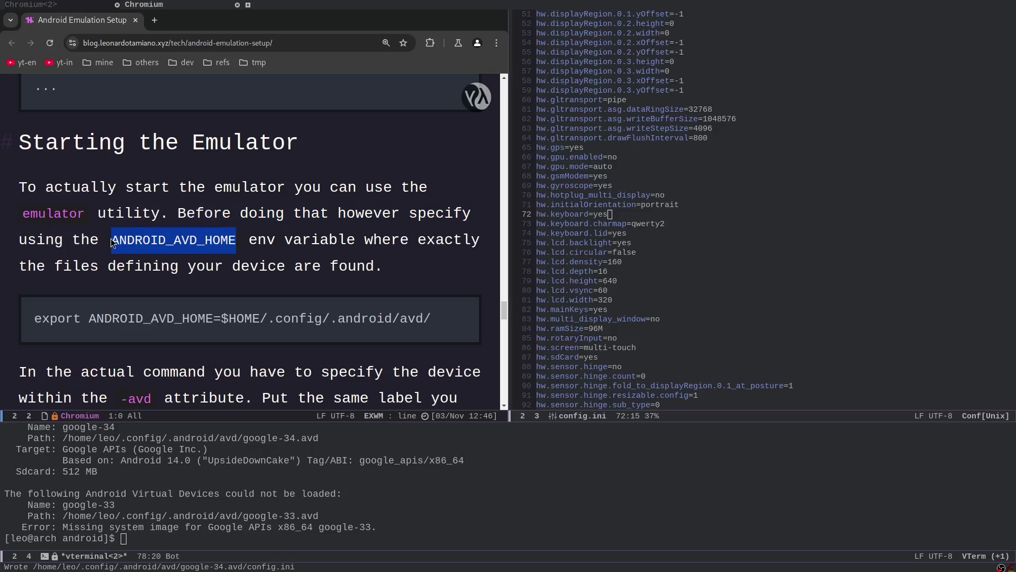
Step: Copy the article's export ANDROID_AVD_HOME=$HOME/.config/.android/avd/ command and run it in the terminal
drag(34, 318, 511, 334)
right_click(403, 326)
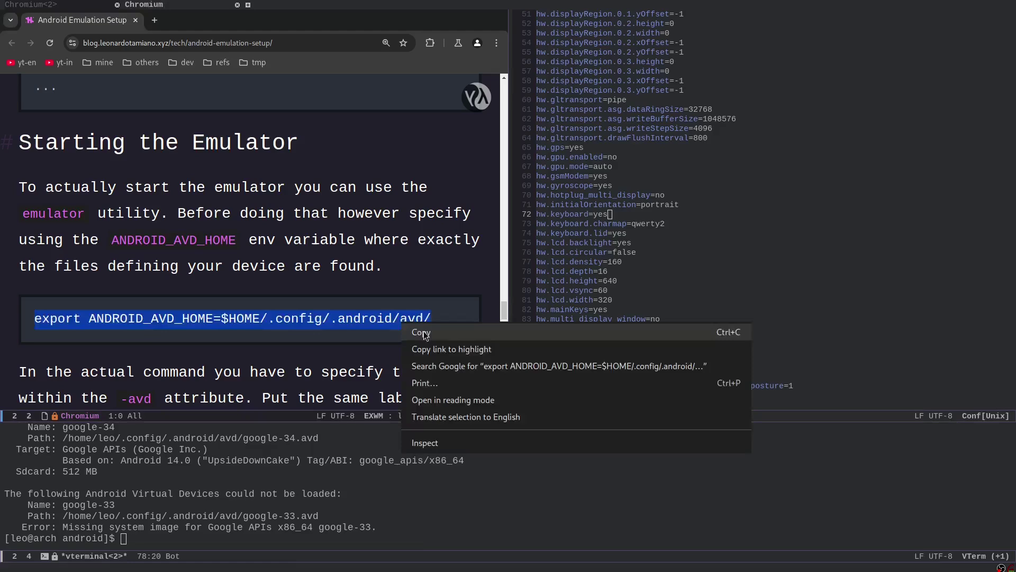
click(418, 331)
click(385, 462)
key(ctrl+y)
key(Return)
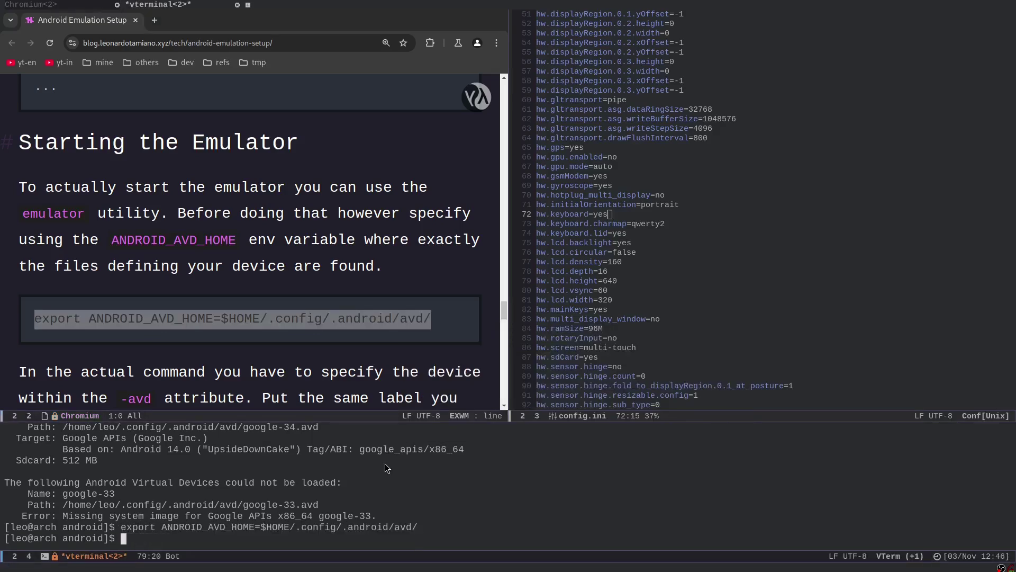
Step: Examine the article's emulator launch command, including its -avd google-34, -scale 0.6 and -writable-system options
click(215, 107)
scroll(216, 107, down, 2)
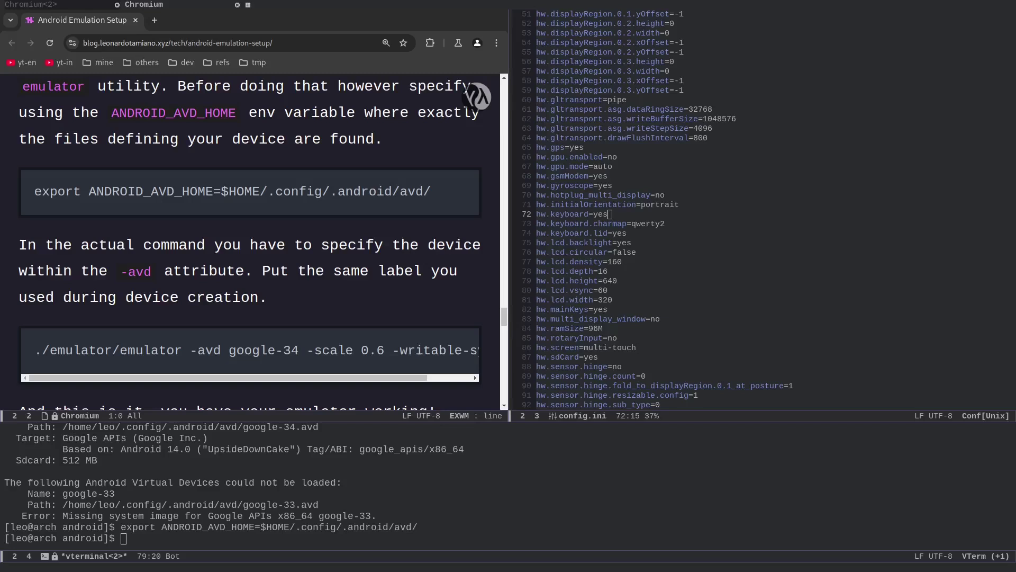
double_click(64, 351)
double_click(145, 350)
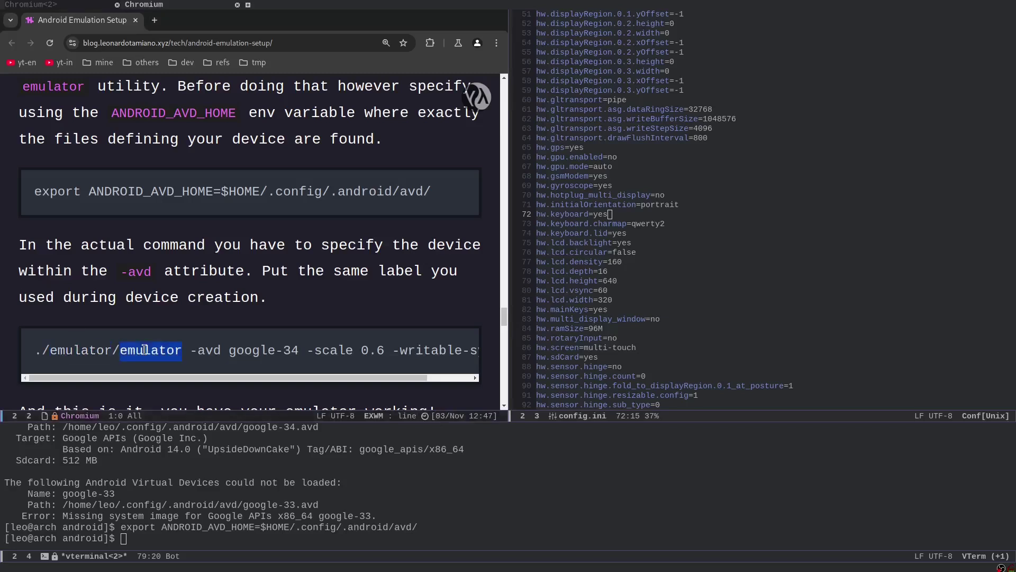
double_click(86, 349)
double_click(149, 351)
drag(191, 350, 458, 350)
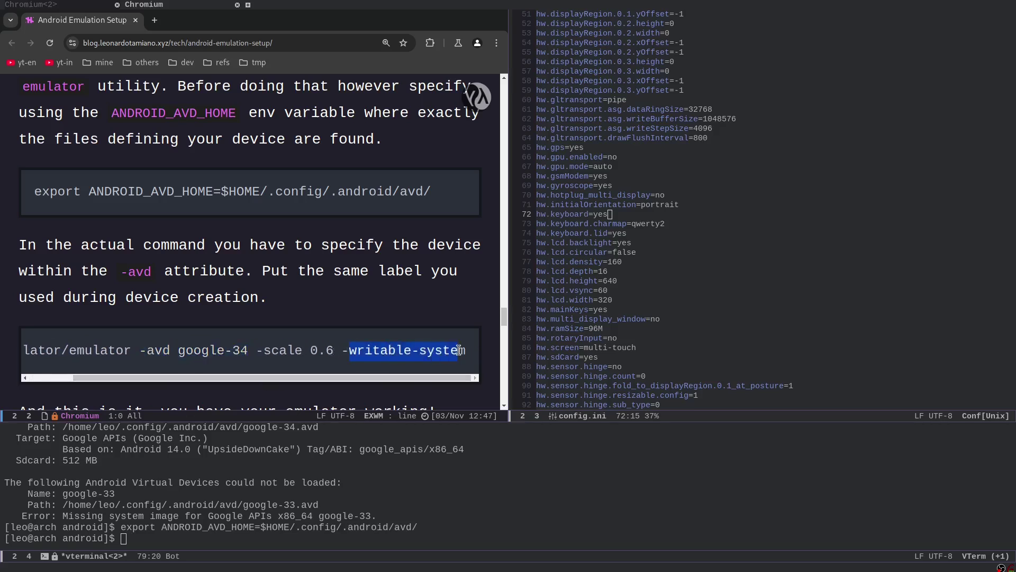
drag(257, 351, 336, 349)
Step: Copy the article's ./emulator/emulator -avd google-34 -scale 0.6 -writable-system command and run it in the terminal to start the device
triple_click(273, 347)
right_click(275, 348)
click(297, 355)
click(329, 469)
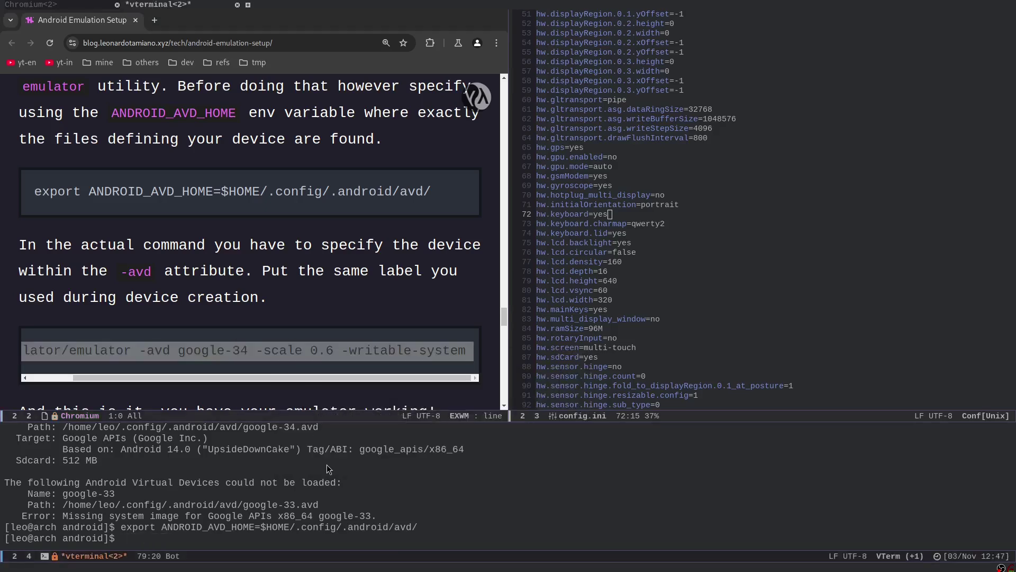
key(ctrl+y)
key(Return)
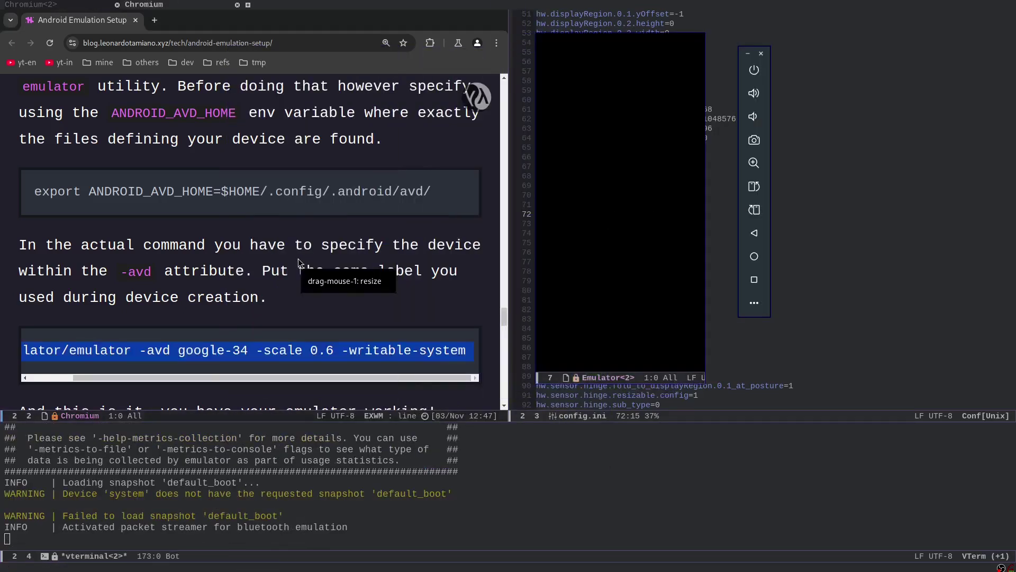
Step: Read the rest of the article while the emulator boots, from the working emulator screenshot to the References section
scroll(298, 258, down, 5)
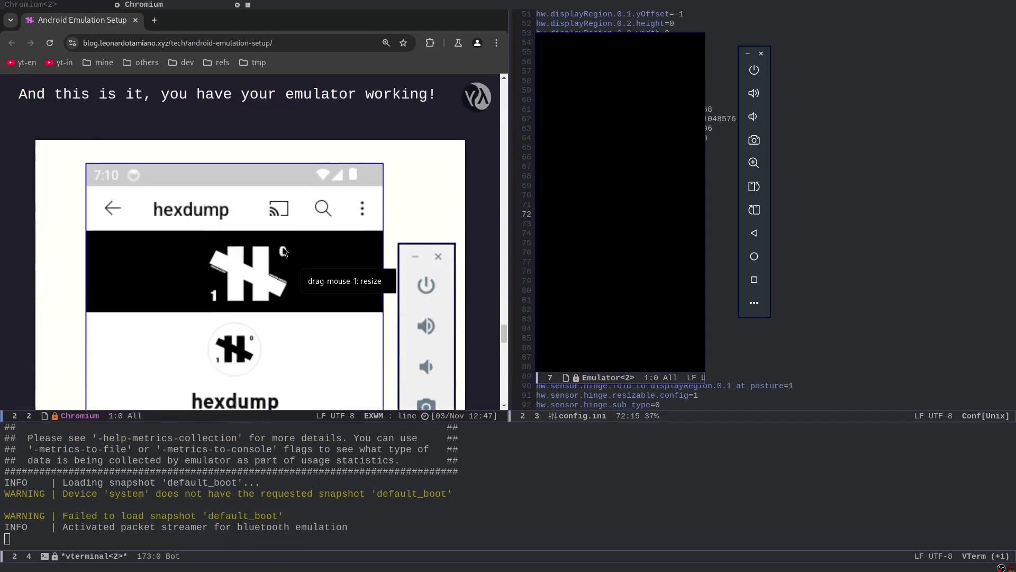
scroll(283, 247, up, 2)
double_click(72, 220)
shift+click(439, 227)
click(366, 227)
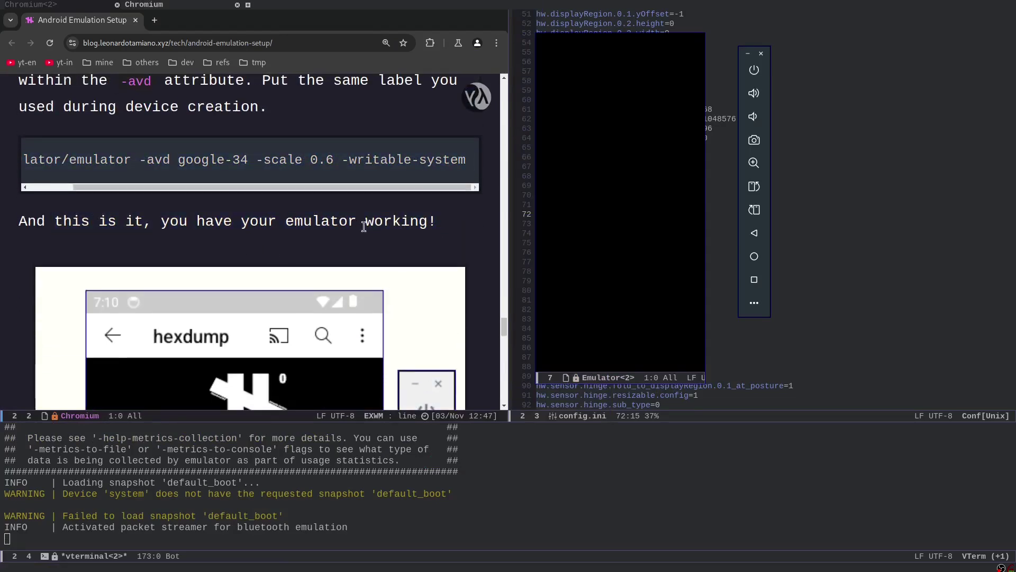
scroll(353, 226, down, 10)
scroll(336, 227, up, 5)
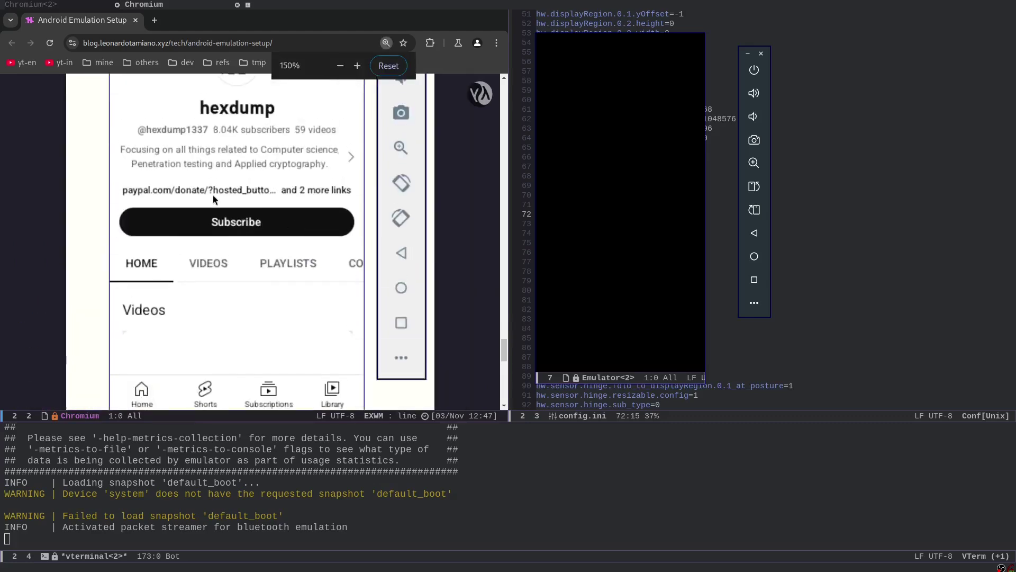
scroll(236, 222, up, 2)
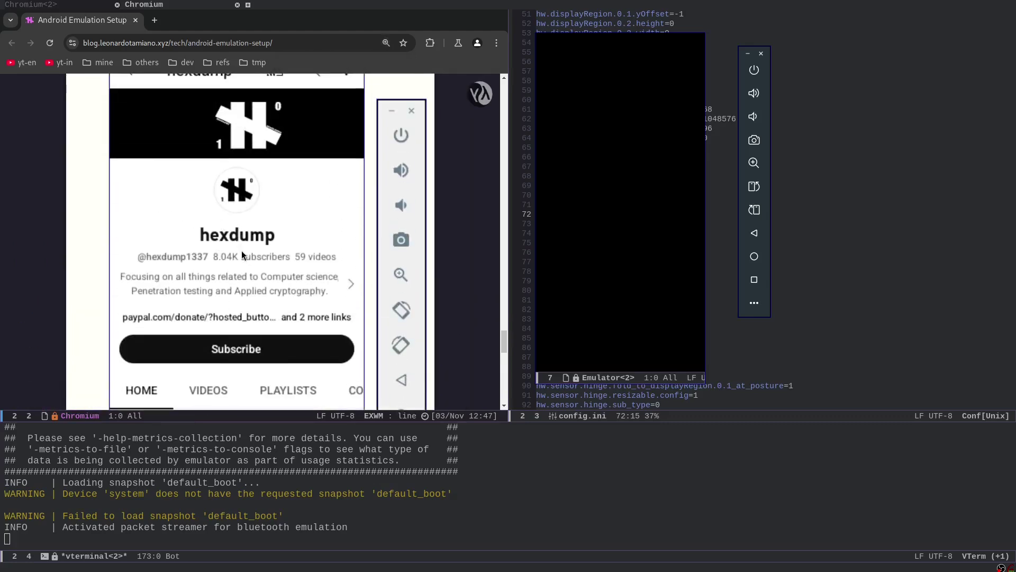
scroll(243, 254, down, 6)
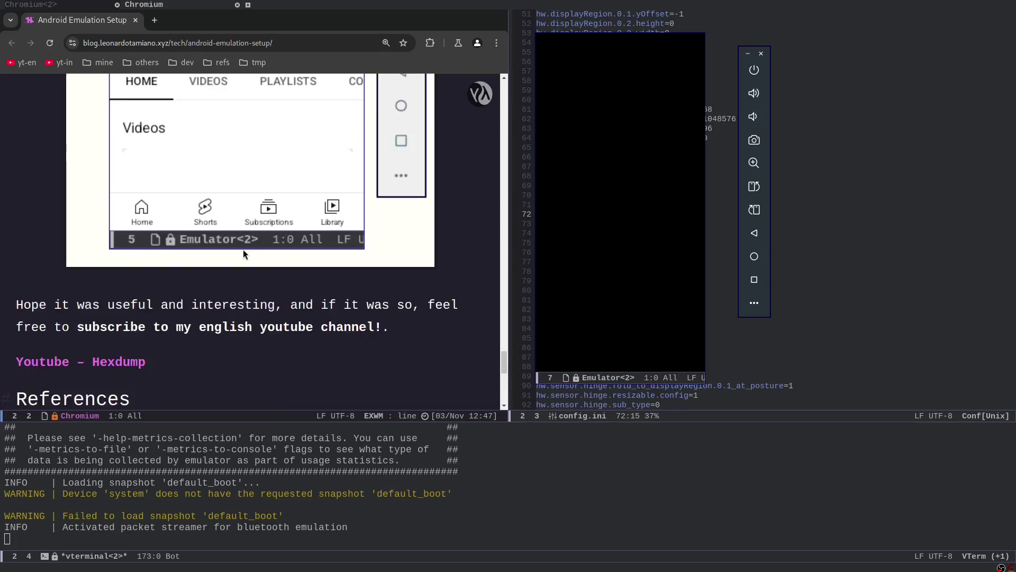
drag(42, 232, 161, 232)
click(158, 232)
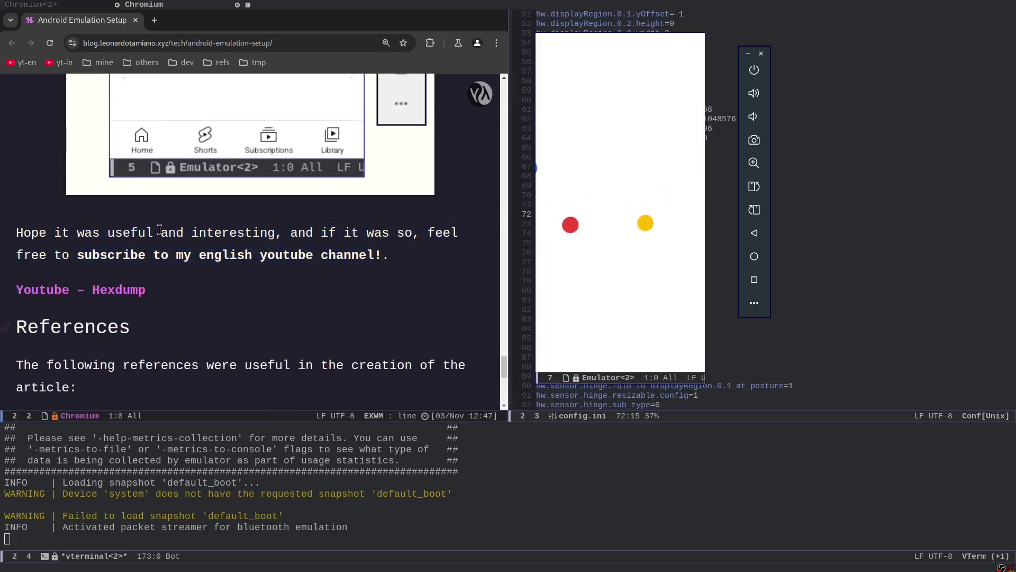
scroll(159, 231, down, 3)
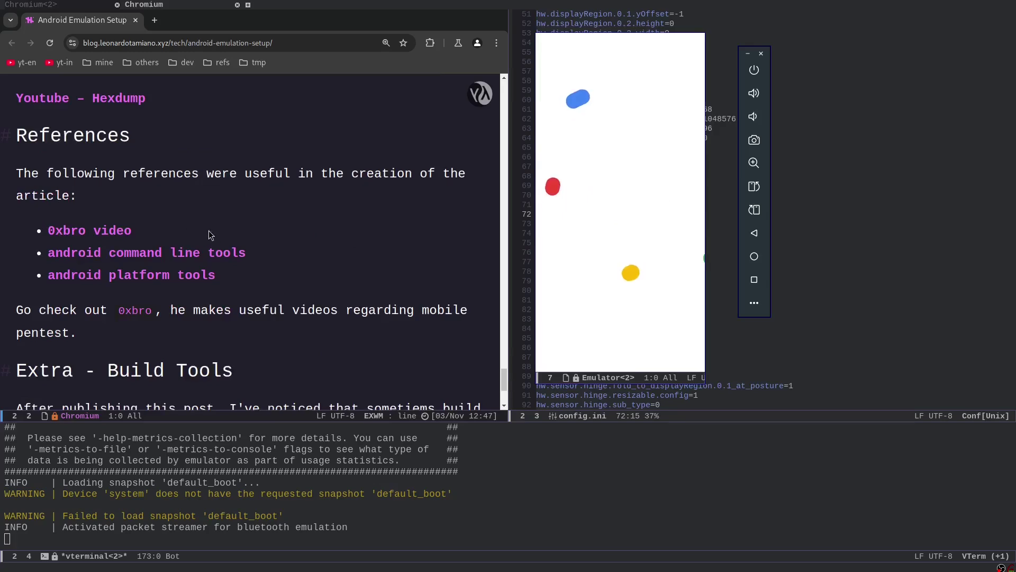
Step: Copy the article's wget command for build-tools_r34-rc3-linux.zip from the Extra - Build Tools section
scroll(211, 233, down, 3)
scroll(210, 232, up, 5)
scroll(155, 224, down, 4)
scroll(157, 224, down, 2)
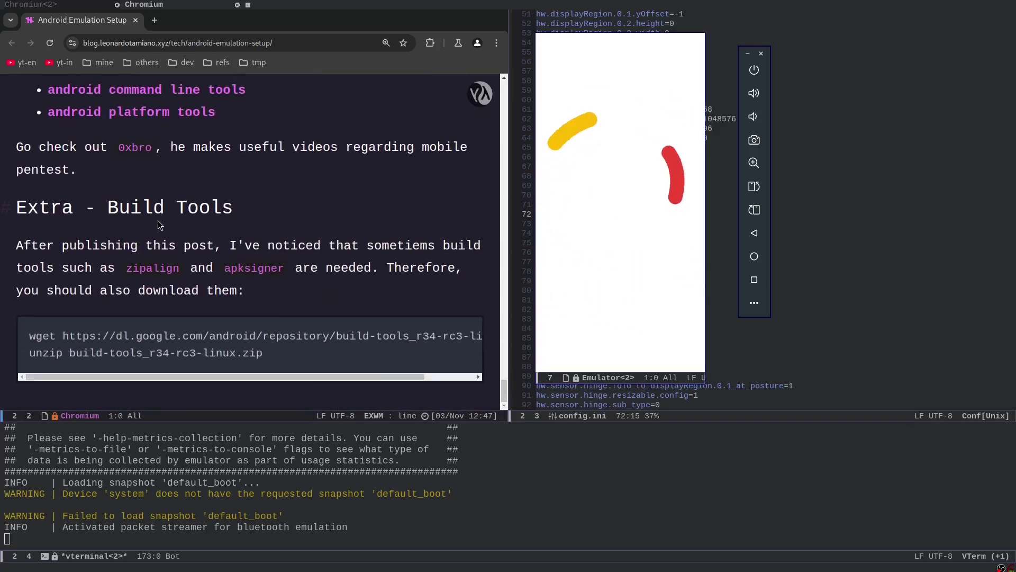
click(277, 535)
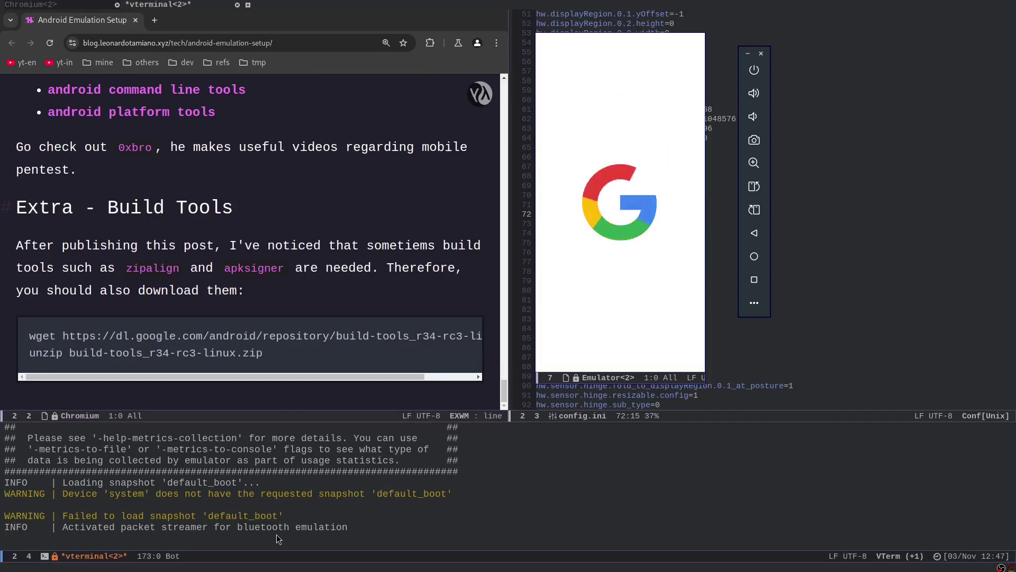
click(268, 378)
triple_click(264, 335)
right_click(264, 336)
click(286, 347)
Step: Open a new terminal in the android folder, list its contents and run the copied wget command to download build-tools_r34-rc3-linux.zip
click(309, 479)
key(super+Return)
text(ls)
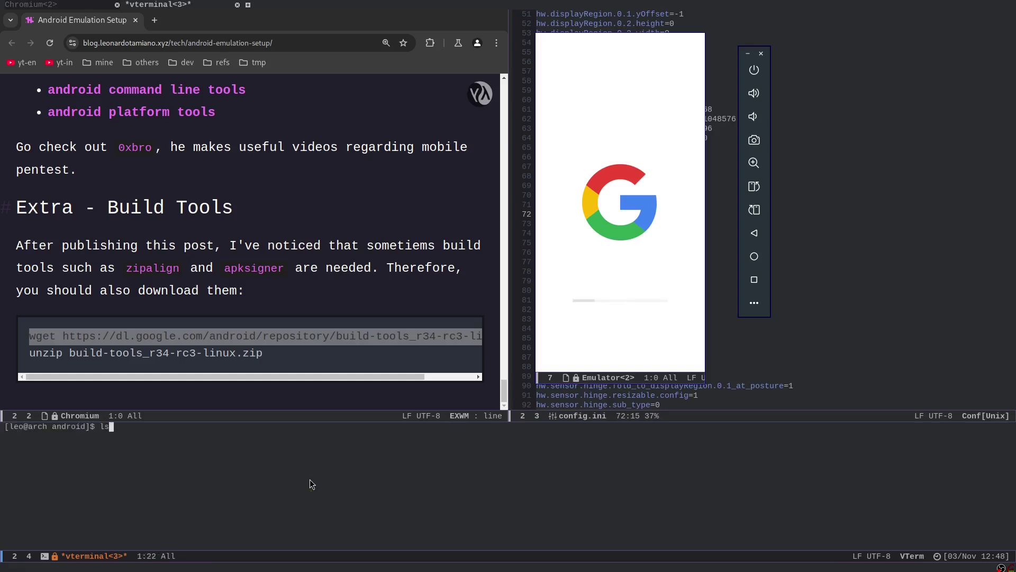
key(Return)
key(ctrl+y)
key(Return)
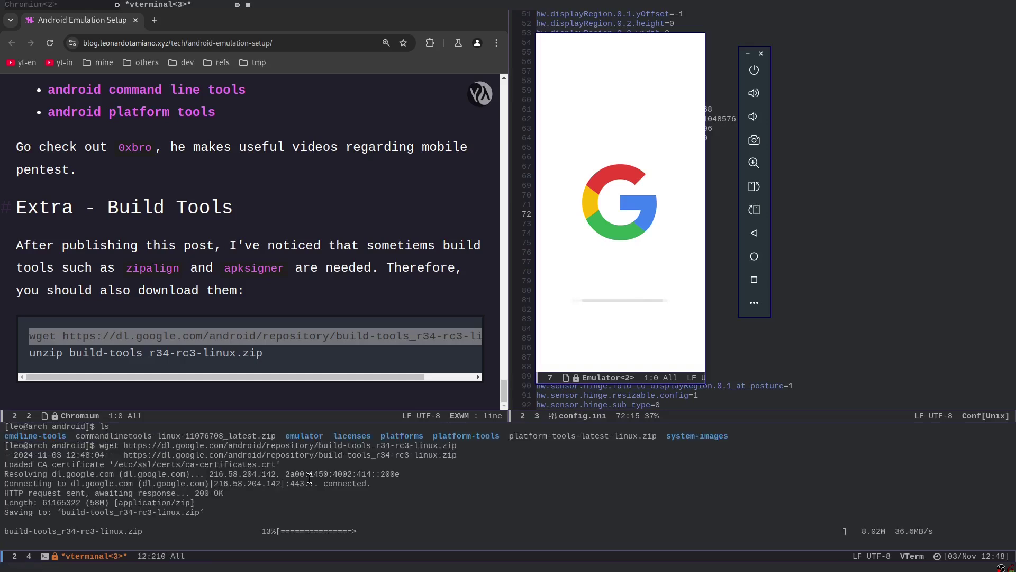
Step: Copy the article's unzip build-tools_r34-rc3-linux.zip command and run it in the terminal
drag(263, 353, 29, 353)
key(ctrl+c)
click(222, 497)
key(ctrl+y)
key(Return)
Step: Enlarge the terminal text, then enter the android-UpsideDownCake folder and list its contents
key(ctrl+x)
key(ctrl+plus)
text(cd an)
key(Tab)
key(Return)
text(l)
key(Return)
text(ls)
key(Return)
Step: Examine the extracted build tools in the listing, such as aapt, apksigner and dexdump
key(ctrl+c)
key(ctrl+t)
key(ctrl+c)
key(ctrl+t)
click(18, 494)
double_click(18, 494)
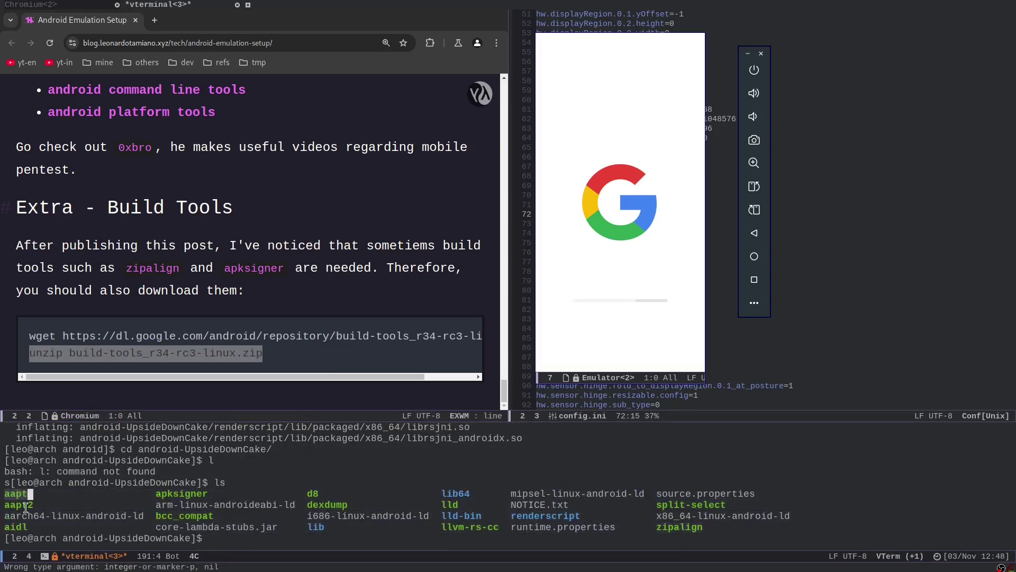
click(193, 494)
key(ctrl+g)
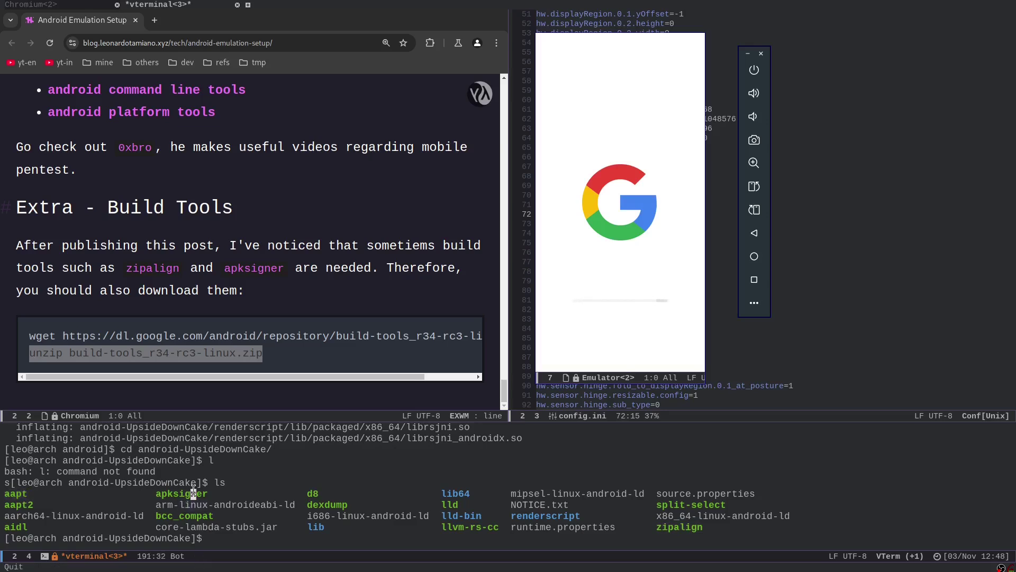
drag(312, 526, 37, 493)
key(ctrl+g)
drag(308, 504, 358, 506)
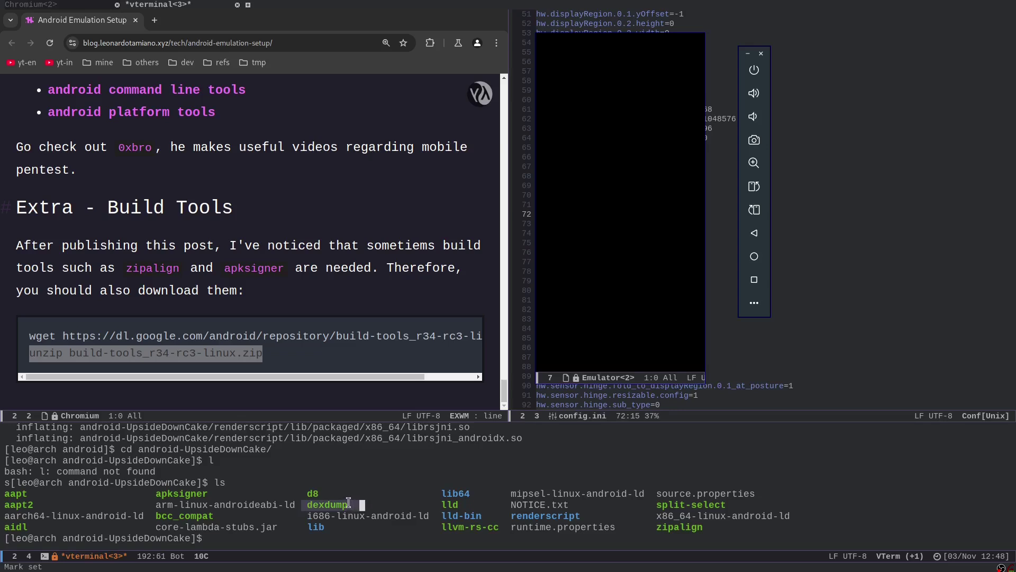
key(ctrl+g)
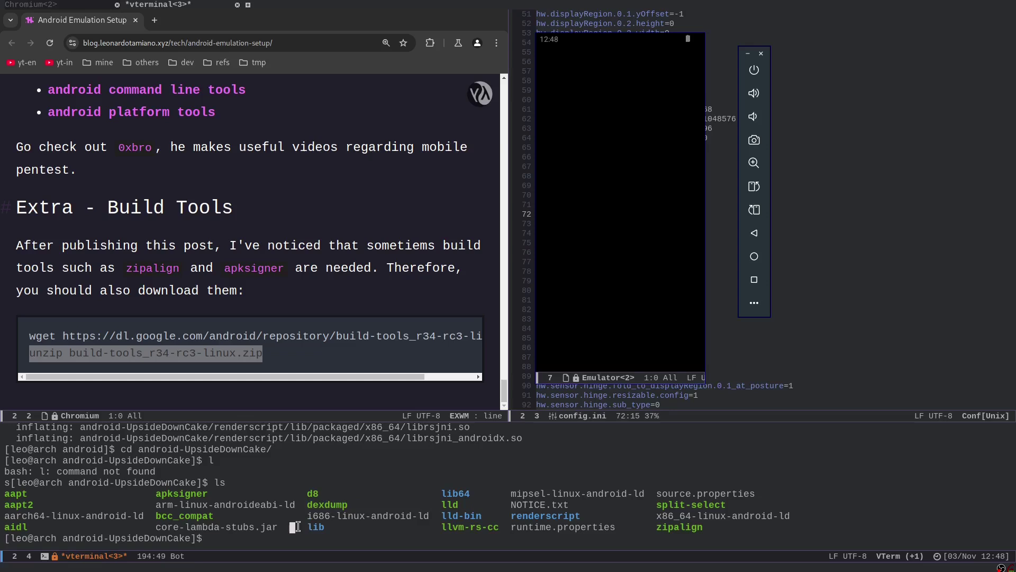
Step: Go back to the android folder and list its contents, and open Chrome on the emulated device
text(cd ..)
key(Return)
key(ctrl+l)
text(ls)
key(Return)
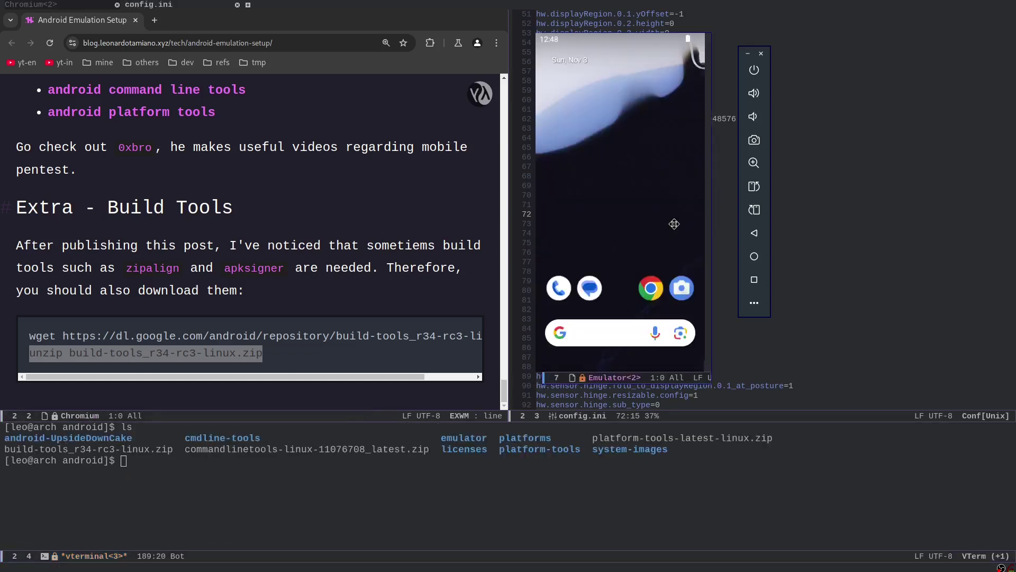
click(678, 285)
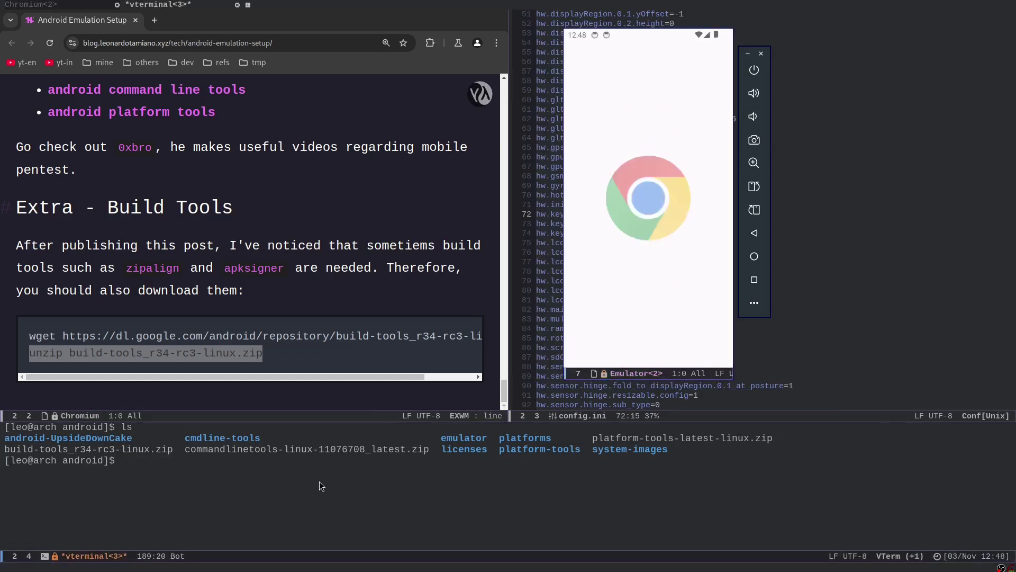
Step: Enter the cmdline-tools folder and list its contents
text(cd cmdline-tools/)
key(Return)
text(ls)
key(Return)
Step: Go into latest/bin under cmdline-tools and list the command line tools it contains
text(cd l)
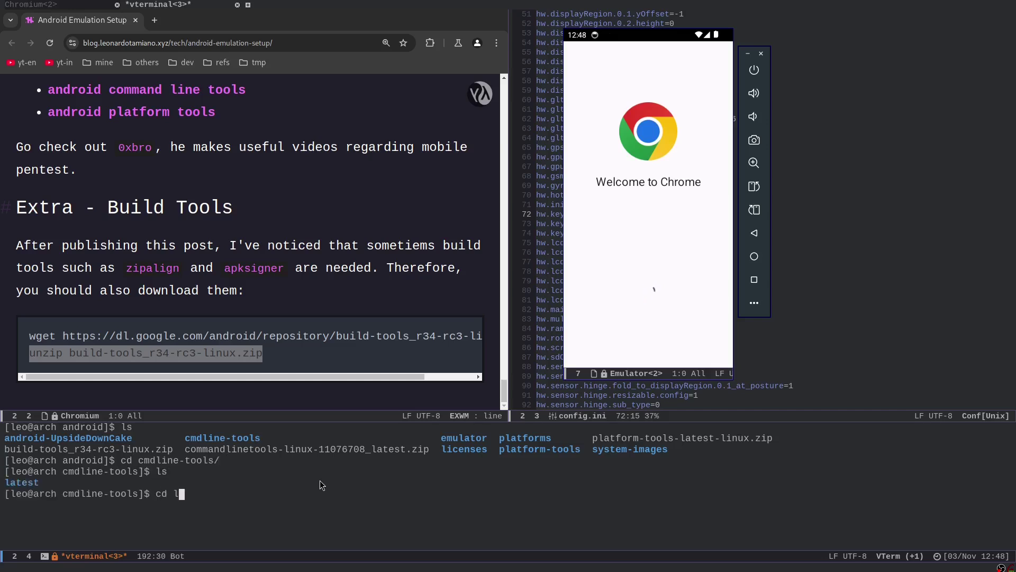
text(atest/)
key(Return)
text(ls)
key(Return)
text(cd bin/)
key(Return)
text(ls)
key(Return)
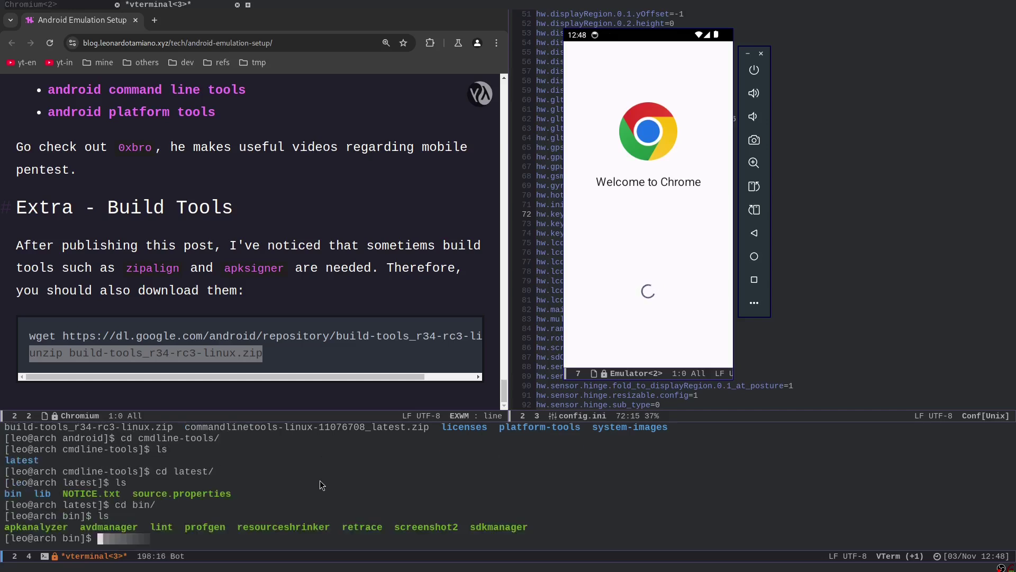
Step: Go back up from the bin folder to the android folder and list its contents
text(cd ..)
key(Return)
text(cd ..)
key(Return)
key(ctrl+l)
text(ls)
key(Return)
text(cd ..)
key(Return)
text(ls)
key(Return)
Step: Enter the platform-tools folder and list its contents
text(cd platform)
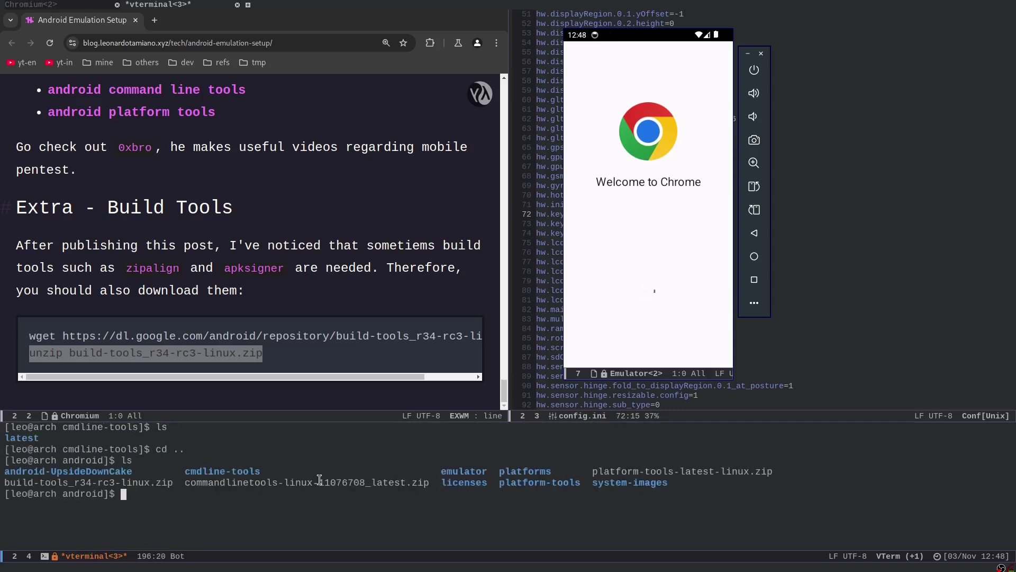
key(Return)
text(cd platform-tools)
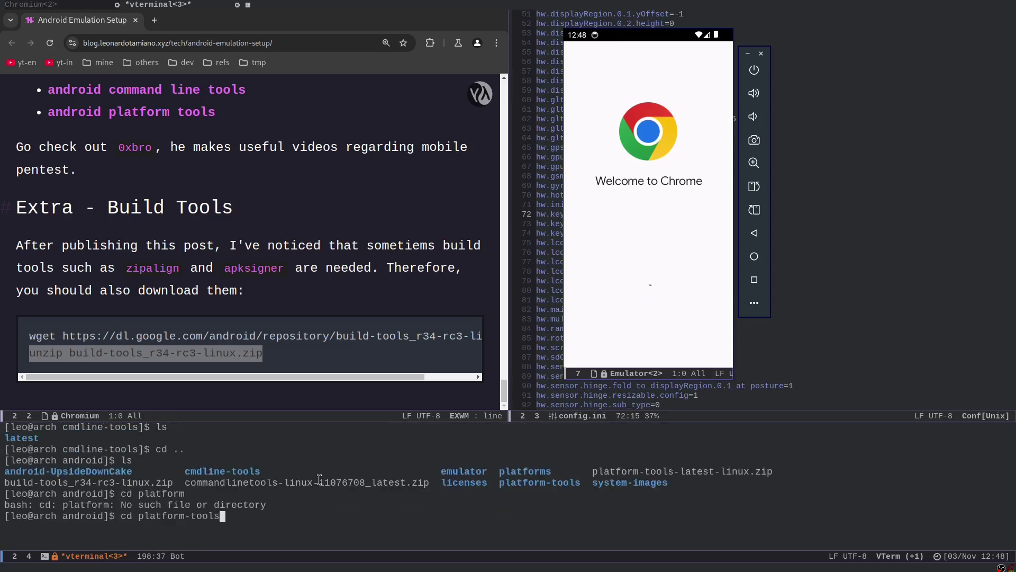
key(Return)
text(ls)
key(Return)
Step: Open a shell on the emulated device with ./adb shell and list the device's root directory
text(./adb shell)
key(Return)
text(ls)
key(Return)
key(ctrl+c)
key(ctrl+t)
key(ctrl+c)
key(ctrl+t)
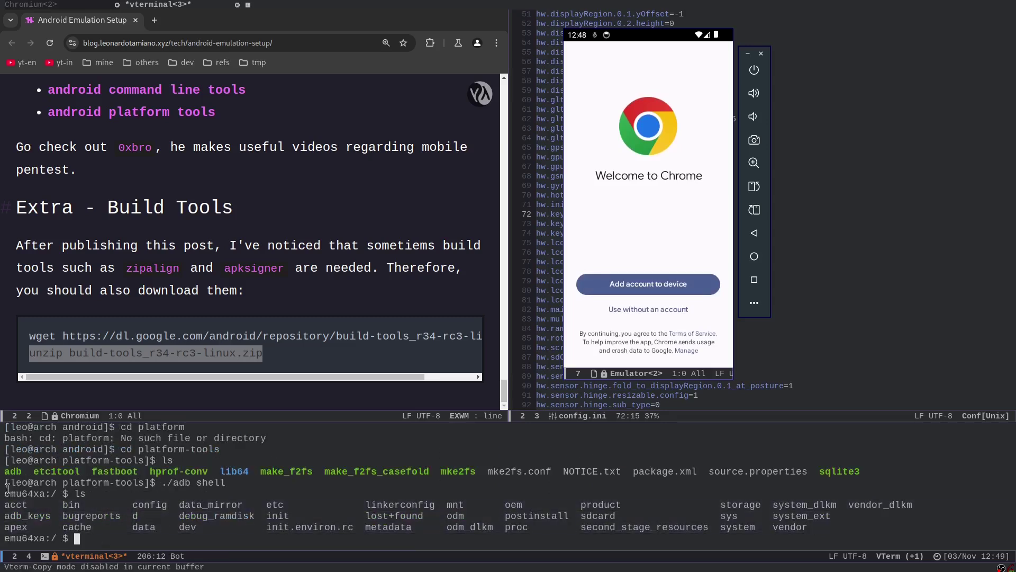
drag(9, 487, 164, 538)
key(ctrl+g)
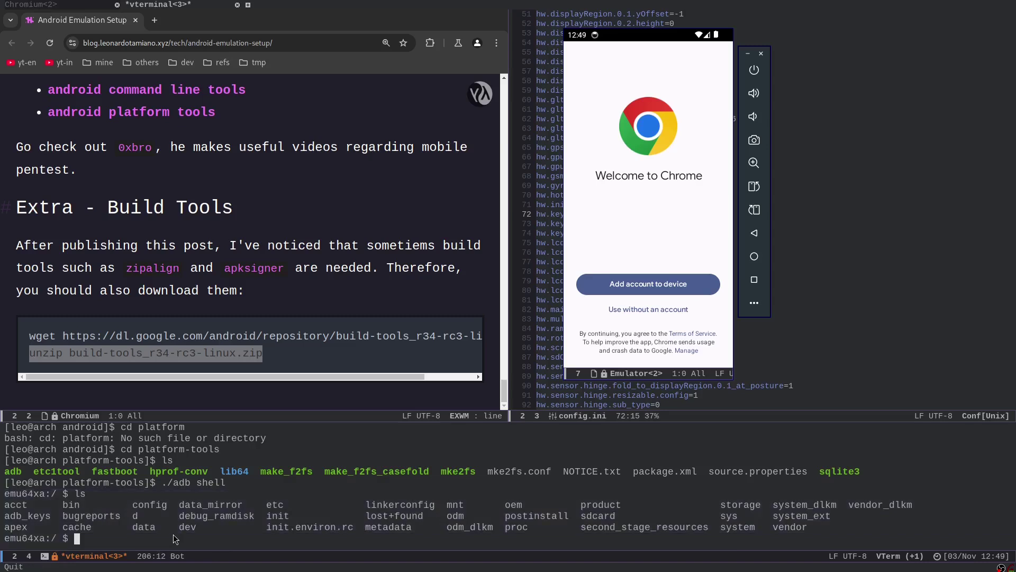
Step: Try the hostname and root commands in the device shell and exit it
text(hostname)
key(Return)
text(root)
key(Return)
text(exit)
key(Return)
Step: Clear the terminal, try ./adb shell root, and restart adb with root privileges using ./adb root
key(ctrl+l)
key(Up)
text(root)
key(Return)
text(./adb root)
key(Return)
Step: Open a root shell on the emulated device with ./adb shell and list its root directory
key(Up)
key(BackSpace)
key(BackSpace)
key(BackSpace)
key(BackSpace)
text(shell)
key(Return)
text(ls)
key(Return)
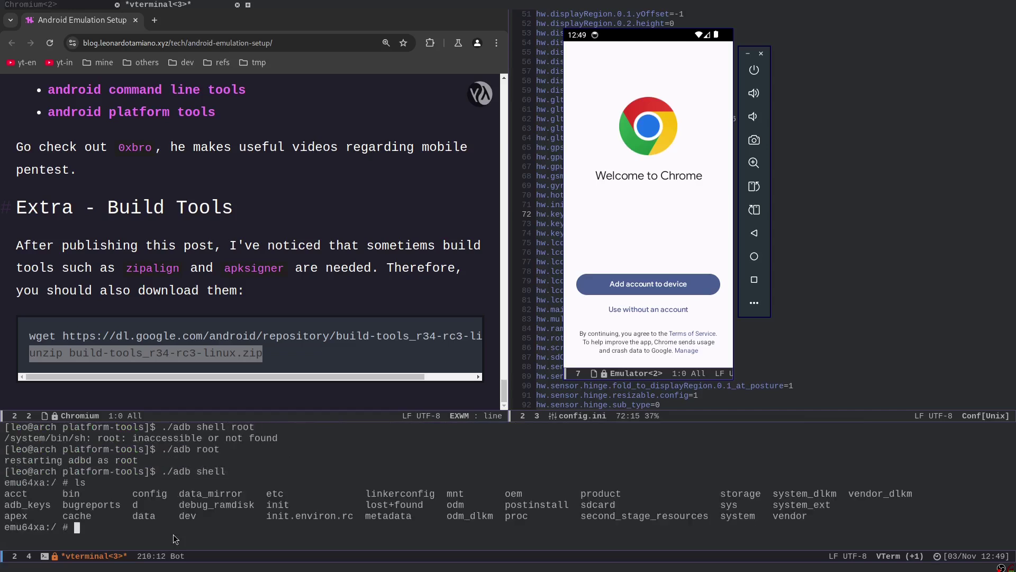
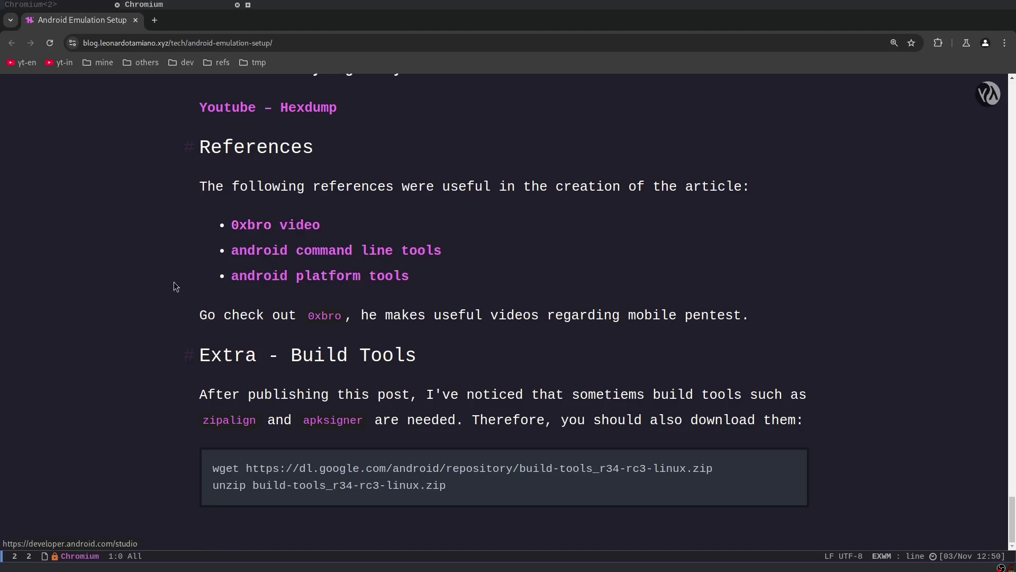
Step: Return to the beginning of the Android Emulation Setup article
scroll(155, 293, up, 6)
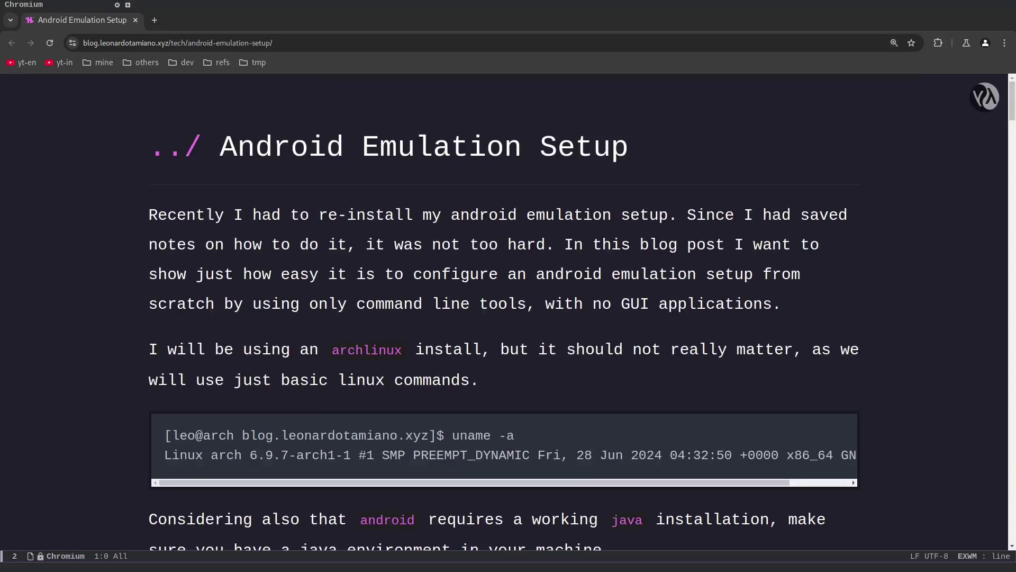
key(ctrl+x)
key(0)
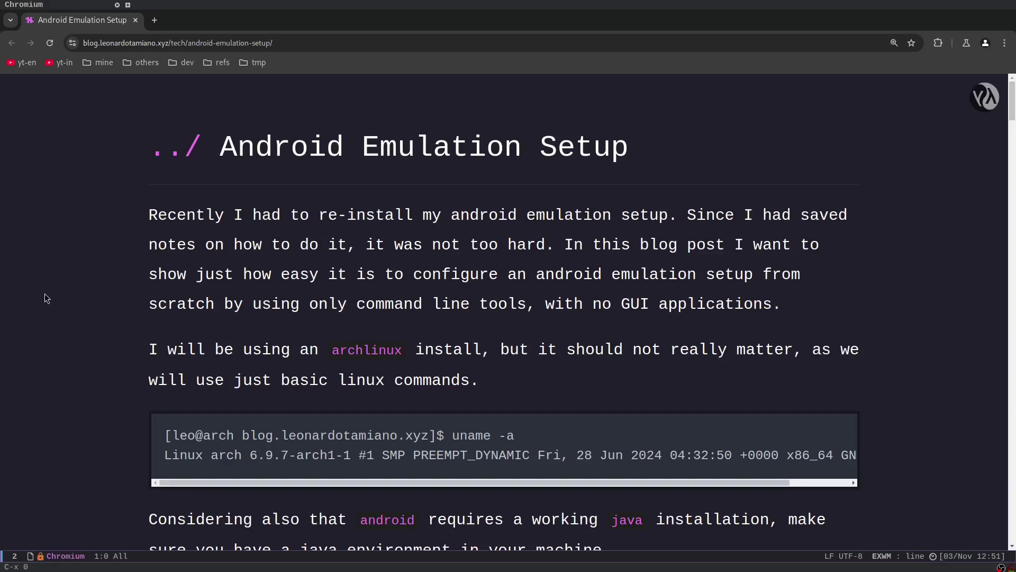
Step: Start the google-33 device through the custom tool launcher's Android emulator actions
key(super+w)
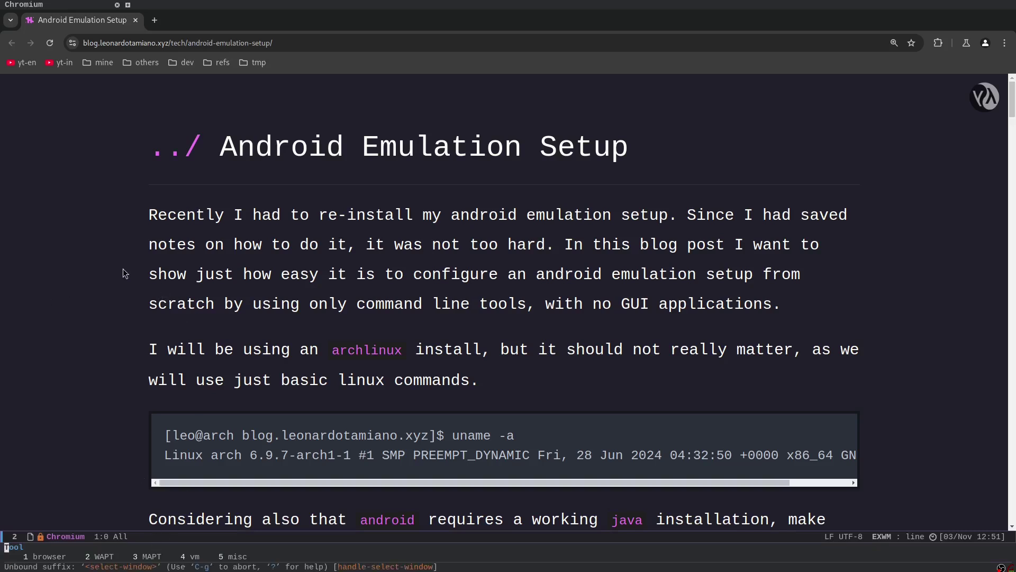
key(3)
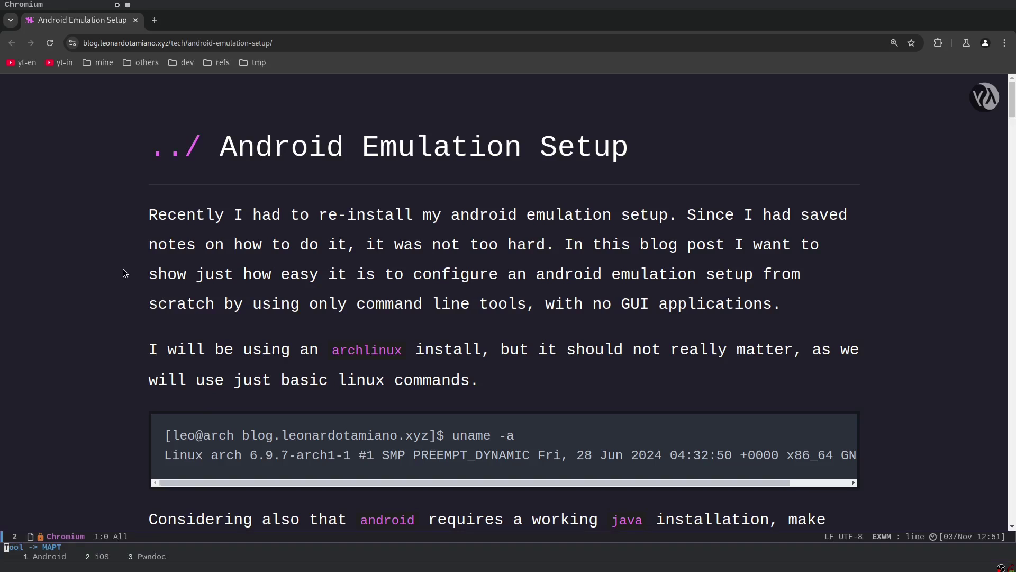
key(1)
key(1)
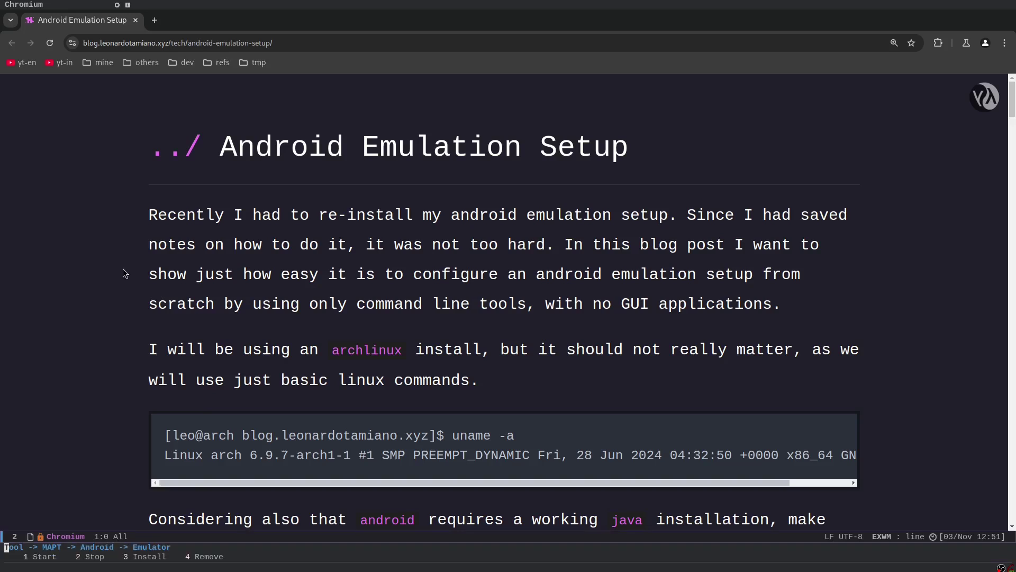
key(1)
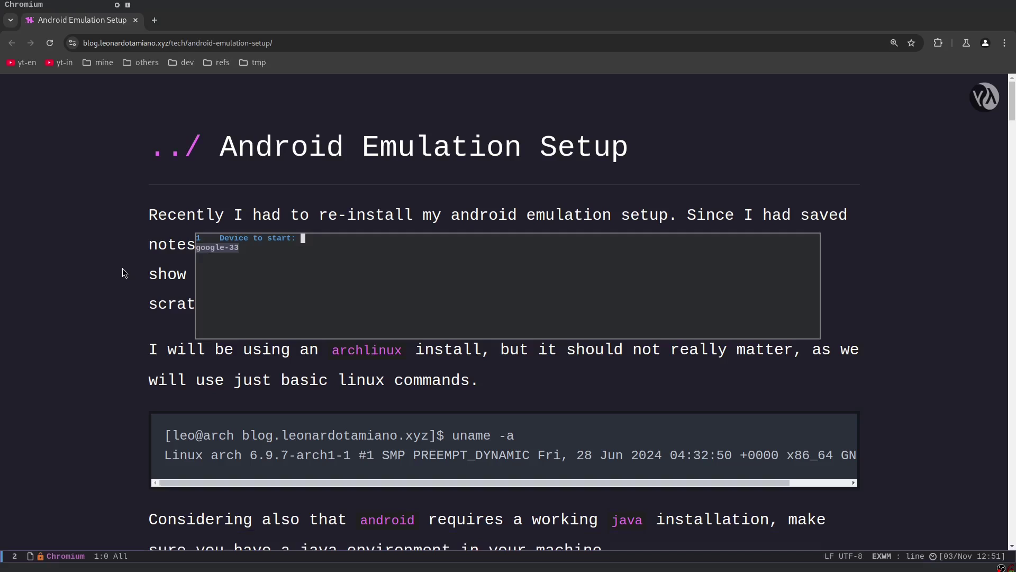
key(Return)
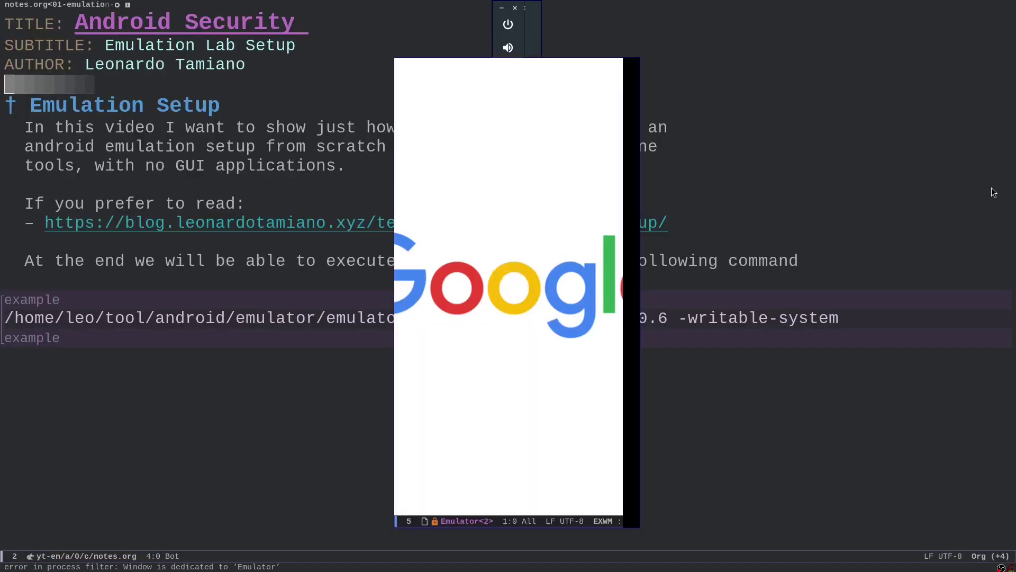
Step: Move the emulator window clear of the notes text and reduce the text size of notes.org
drag(541, 363, 313, 339)
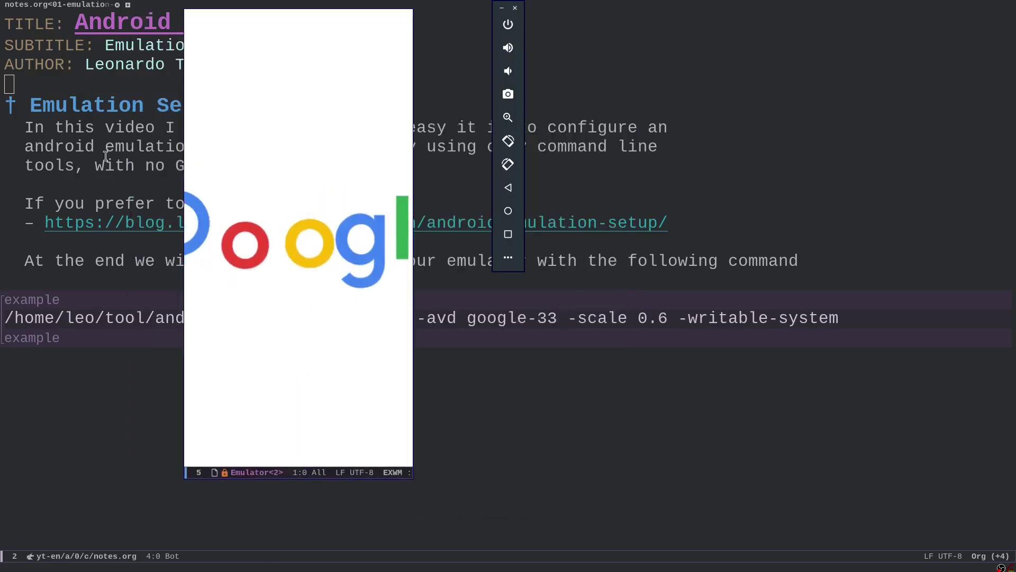
scroll(106, 156, down, 3)
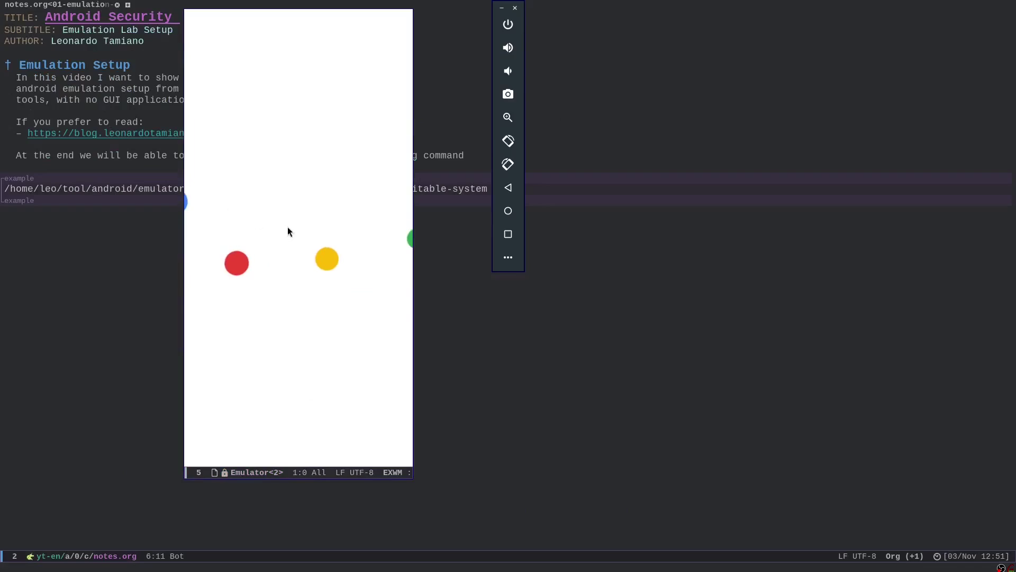
drag(289, 232, 787, 254)
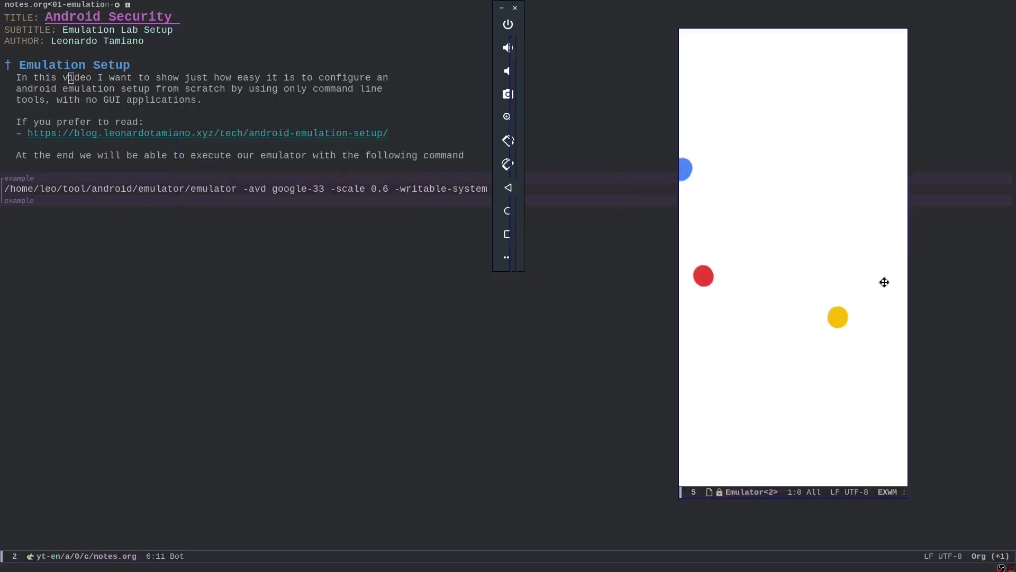
click(287, 271)
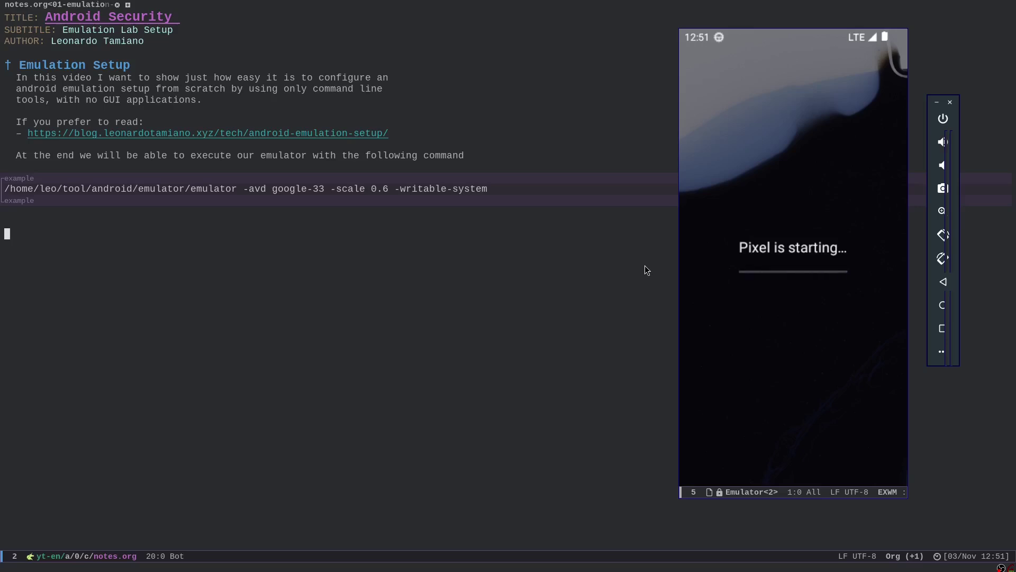
Step: Stop the running google-33 emulator through the custom tool launcher and return to the notes
key(super+t)
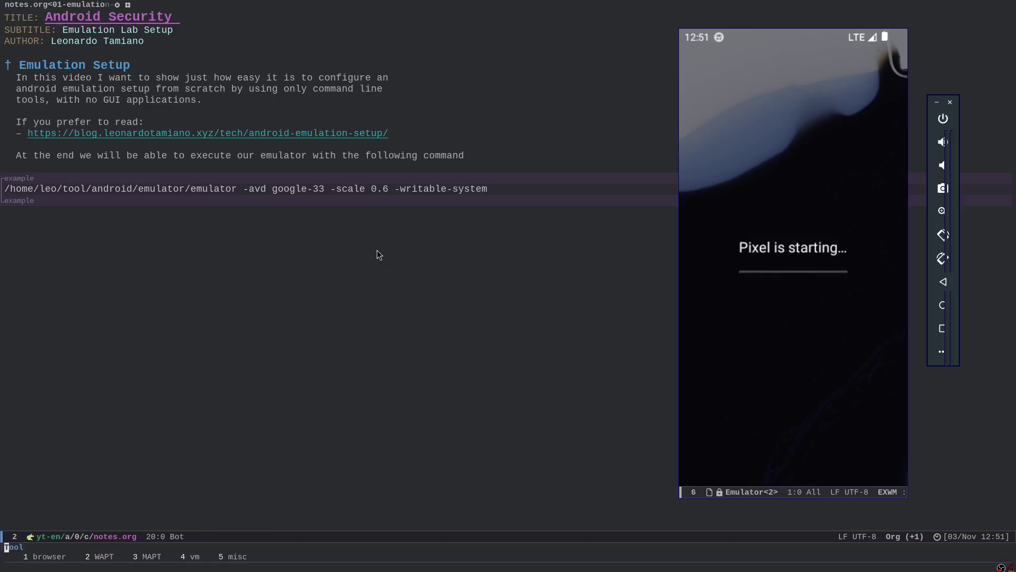
key(2)
key(1)
key(1)
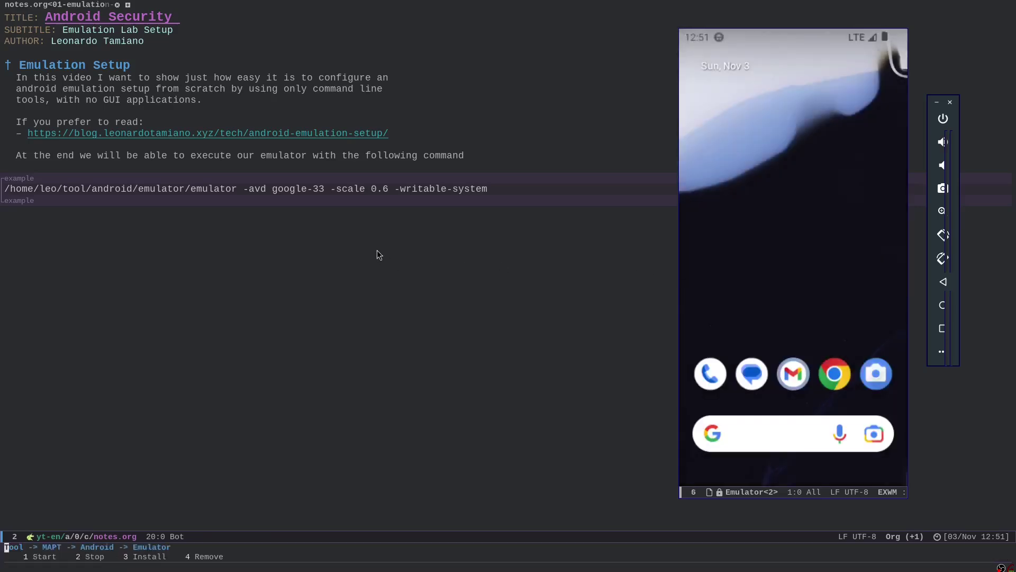
key(1)
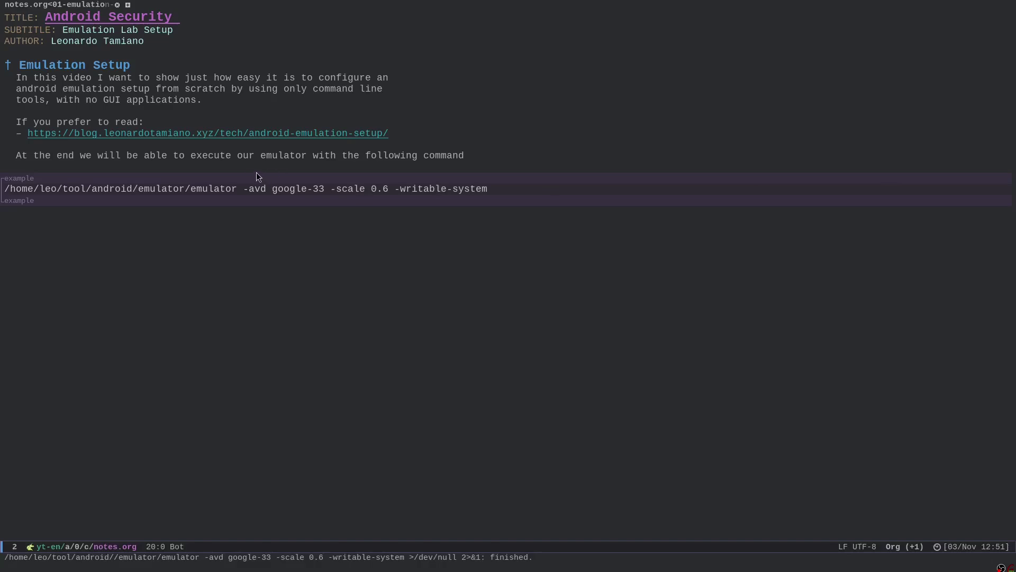
click(263, 148)
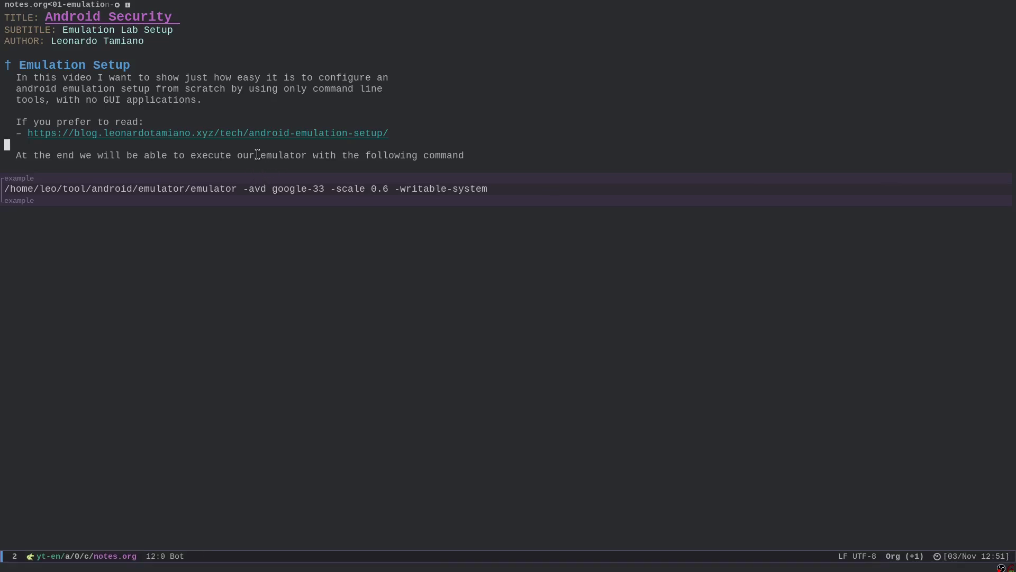